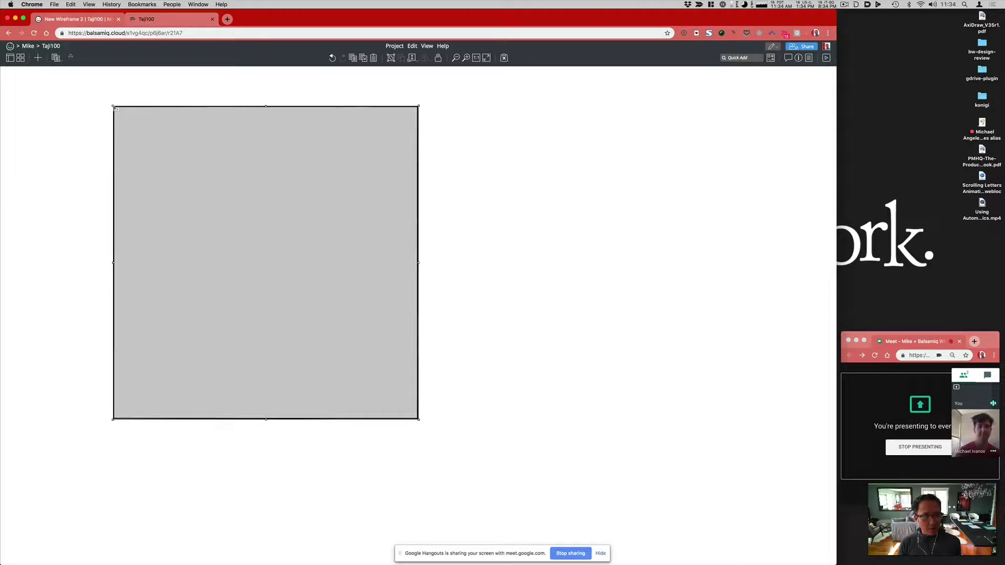
# Step: Draw a header band across the top of the page box and add a Title component
pyautogui.moveTo(120, 113); pyautogui.dragTo(419, 152)
pyautogui.moveTo(334, 122); pyautogui.dragTo(308, 118)
pyautogui.write('/title')
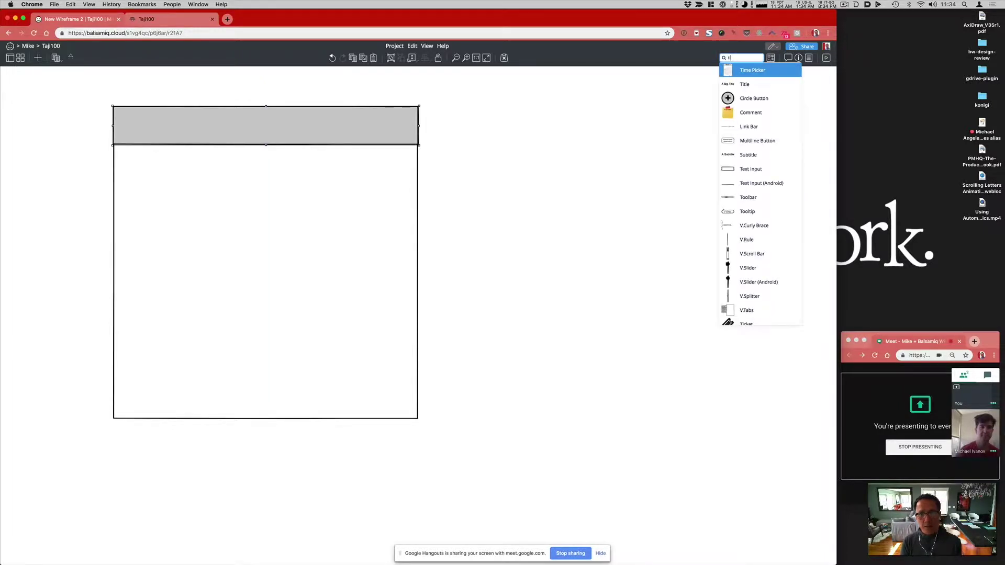
pyautogui.press('Return')
# Step: Line the title up above the box and set its text to 'User View, Signed In'
pyautogui.moveTo(63, 103); pyautogui.dragTo(152, 92)
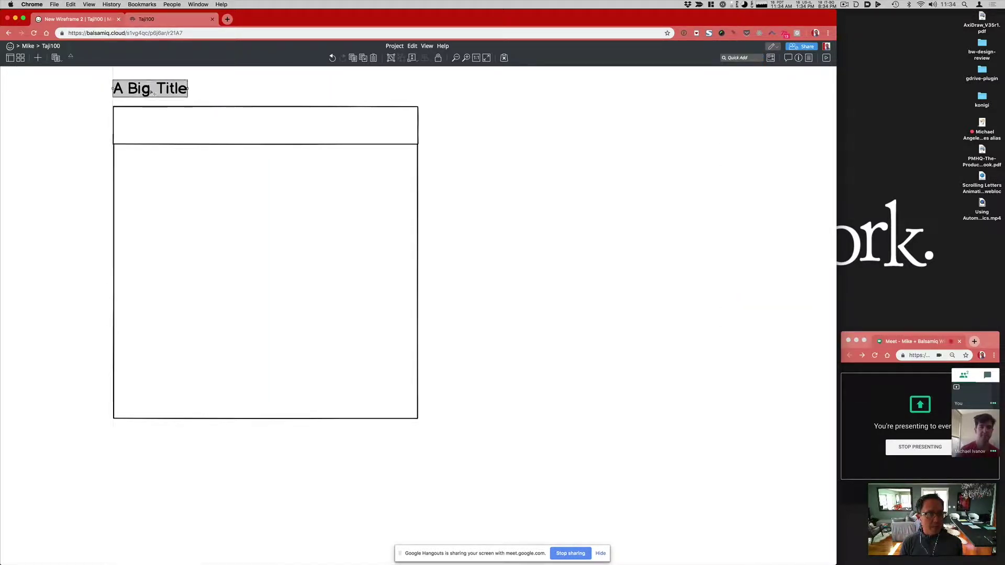
pyautogui.doubleClick(152, 92)
pyautogui.write('Sig')
pyautogui.press('BackSpace')
pyautogui.press('BackSpace')
pyautogui.press('BackSpace')
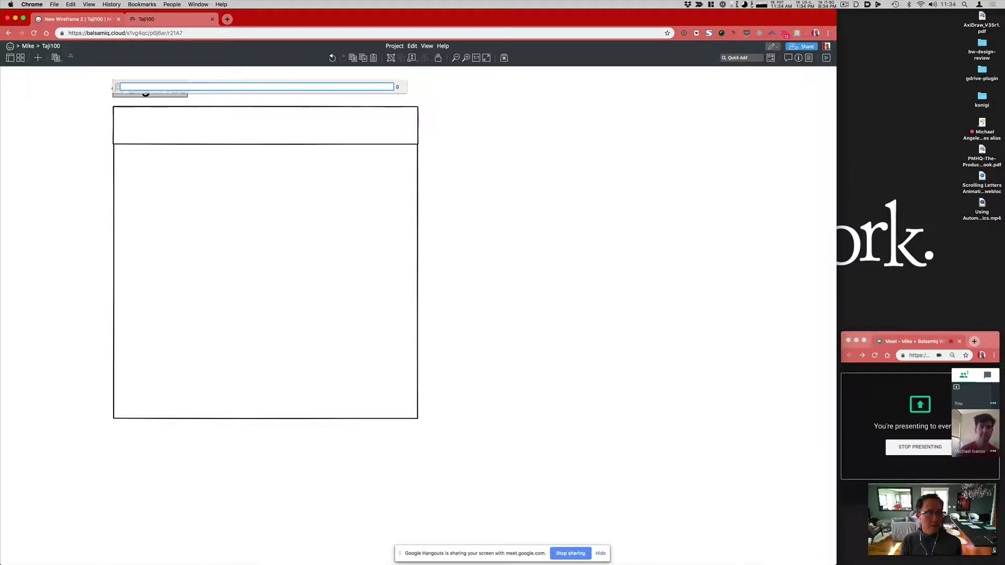
pyautogui.write('User View, Signed In')
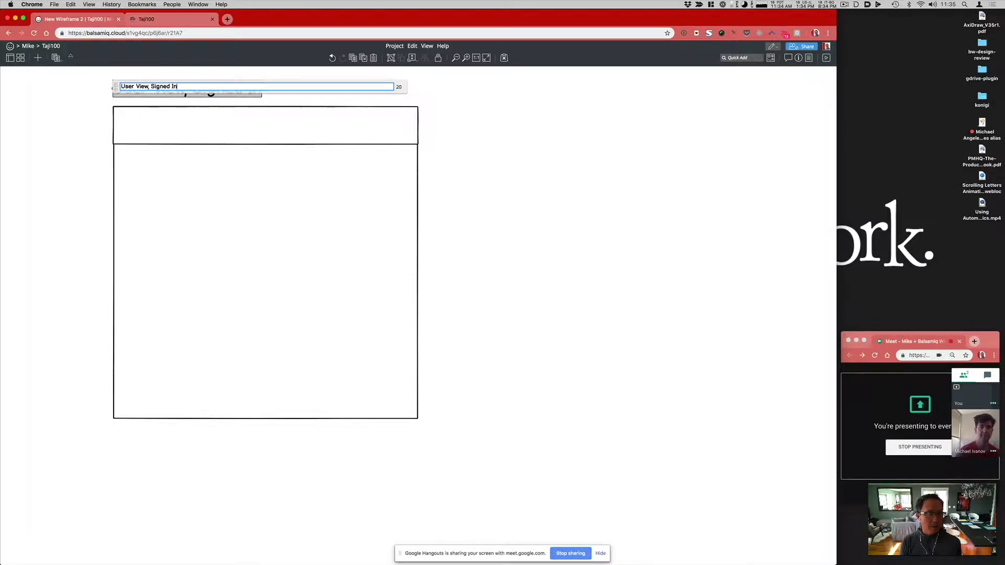
pyautogui.press('Return')
pyautogui.click(81, 137)
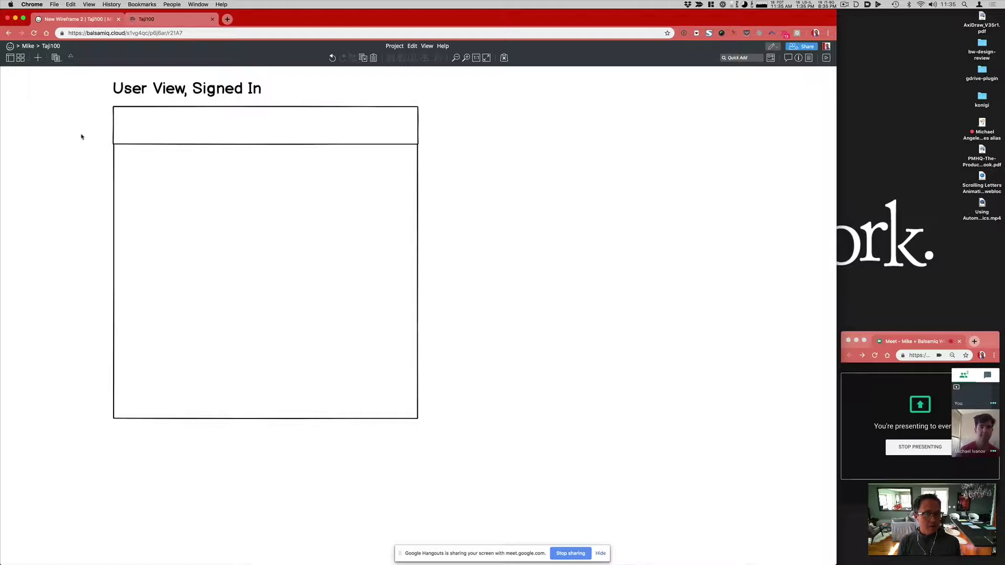
pyautogui.click(167, 138)
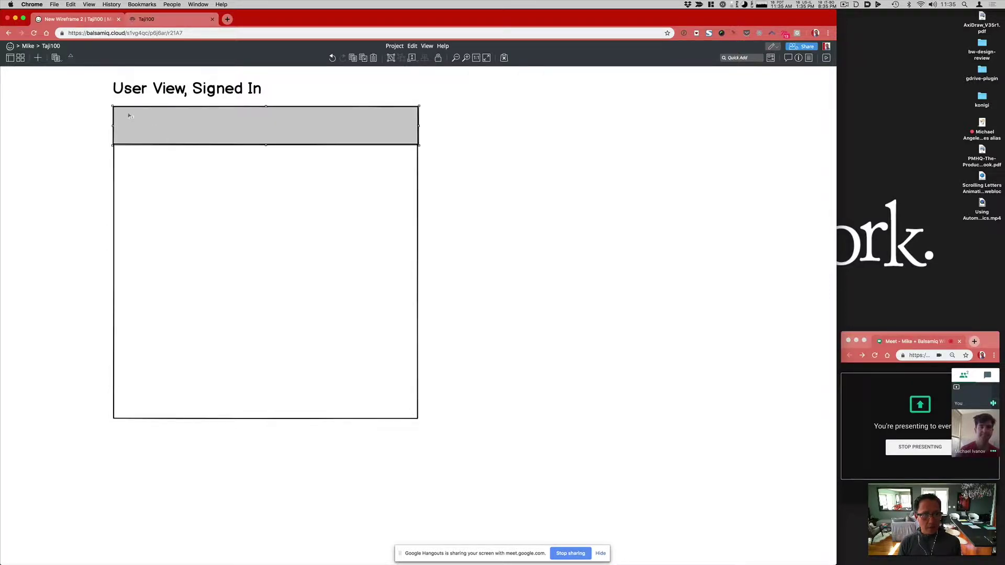
# Step: Turn a small rectangle inside the header band into an Image placeholder logo
pyautogui.moveTo(126, 113); pyautogui.dragTo(178, 124)
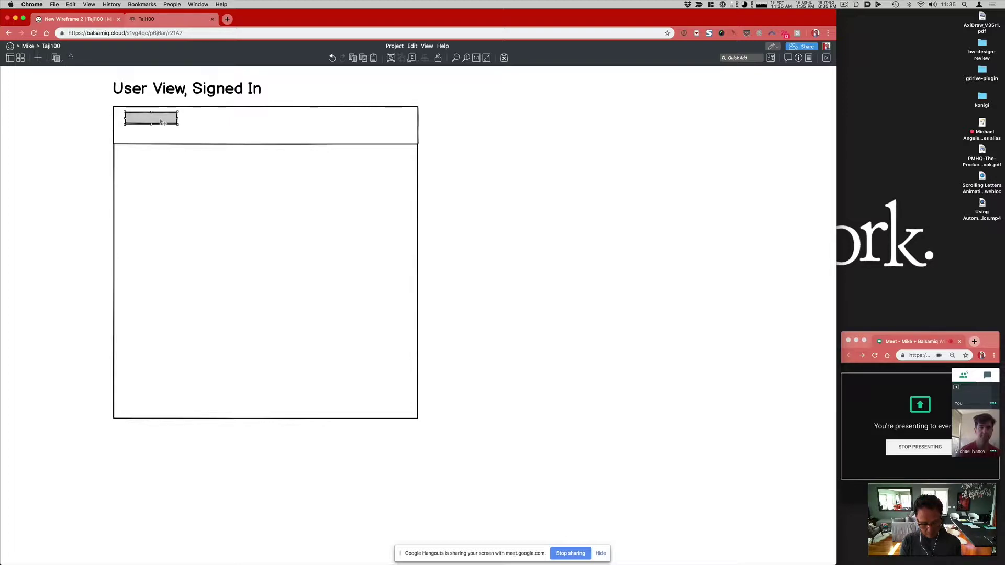
pyautogui.press('super+t')
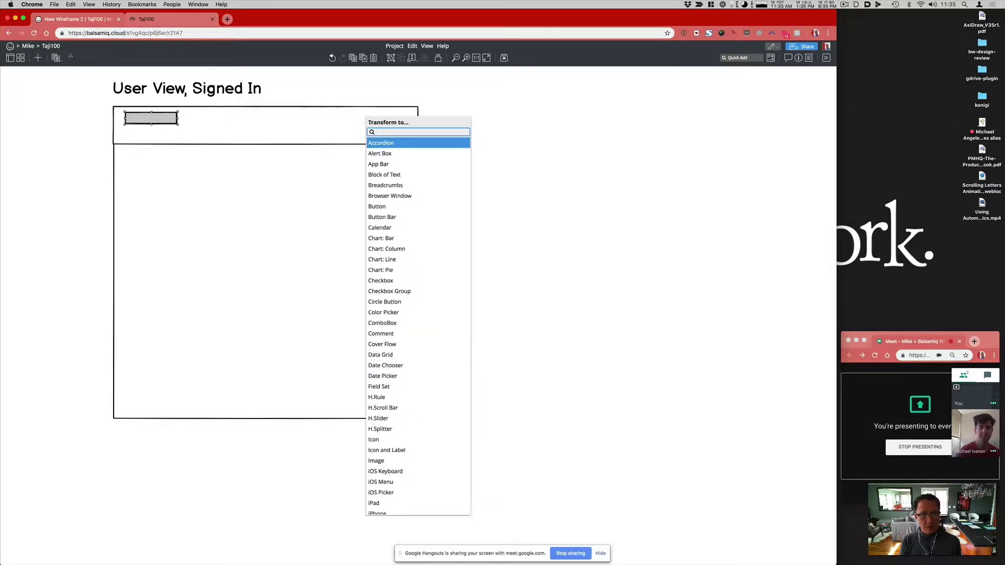
pyautogui.write('image')
pyautogui.press('Return')
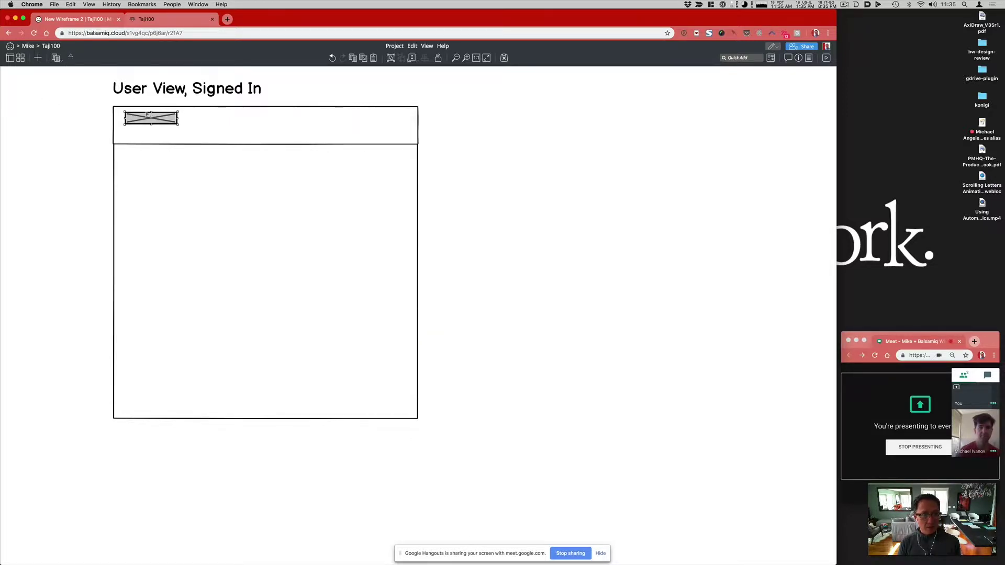
# Step: Align the header band's right edge with the box and draw a thin bar below the logo
pyautogui.click(205, 129)
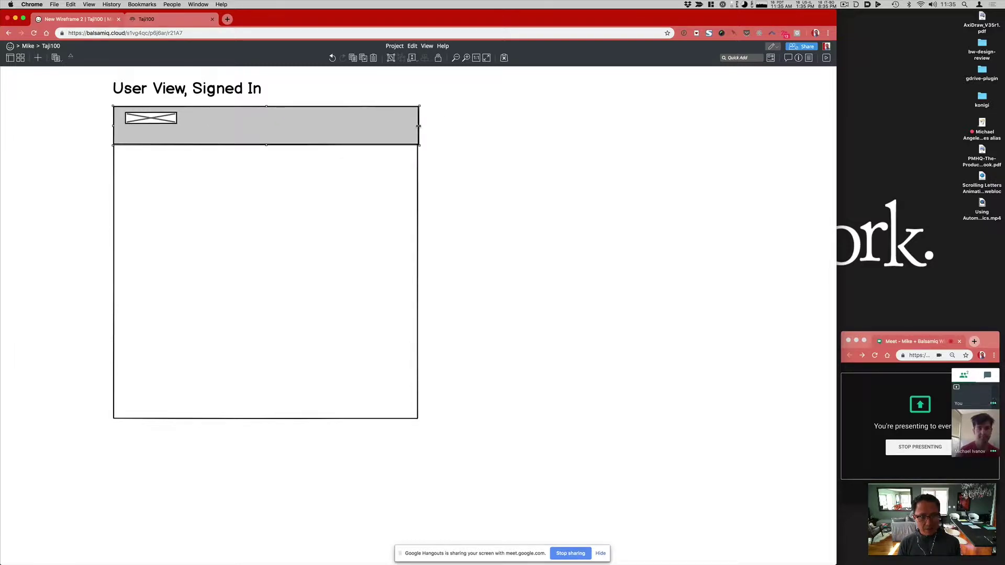
pyautogui.moveTo(420, 126); pyautogui.dragTo(418, 126)
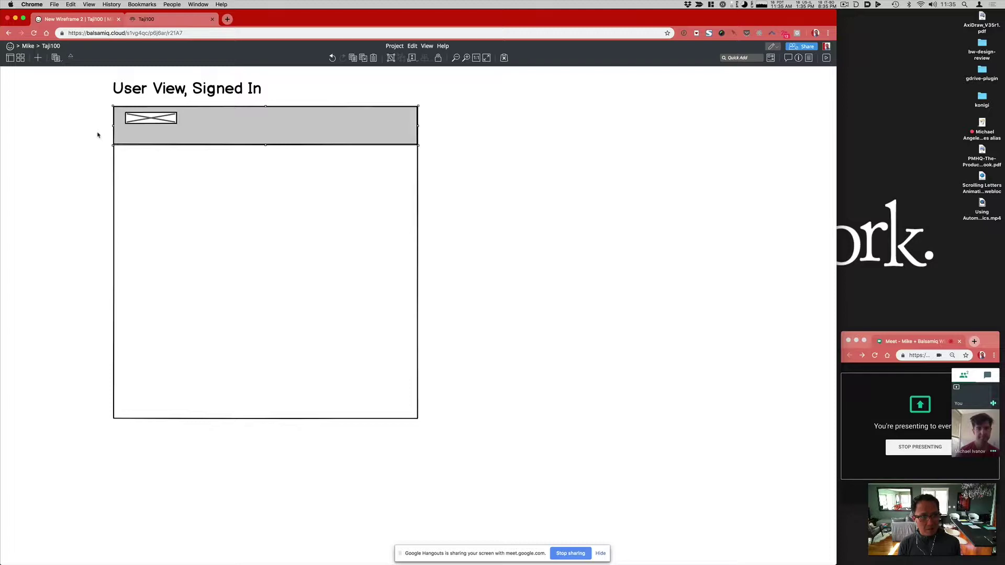
pyautogui.moveTo(129, 138); pyautogui.dragTo(335, 142)
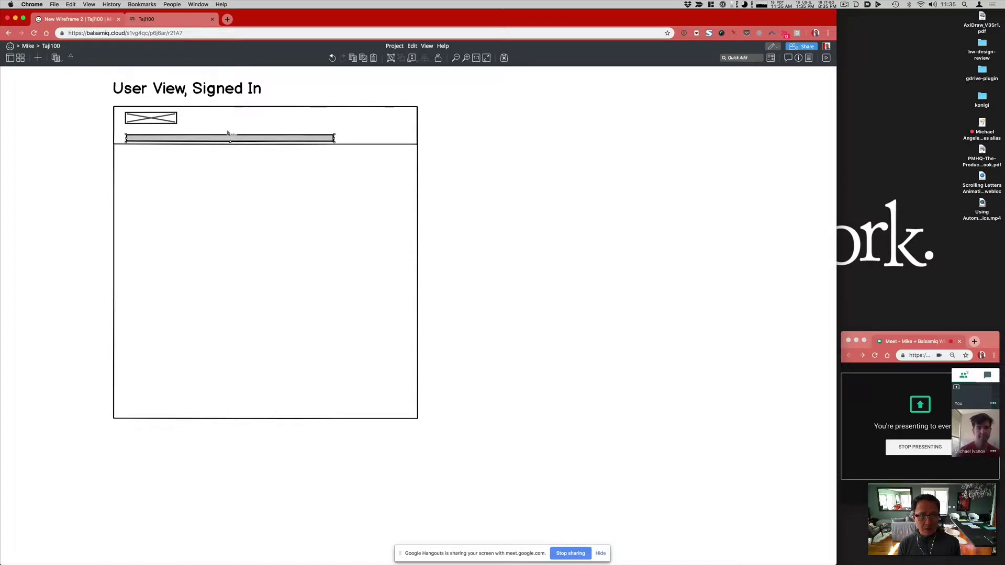
# Step: Copy the navigation link names RACE through CONTACT US from the Taji100 profile page
pyautogui.click(146, 20)
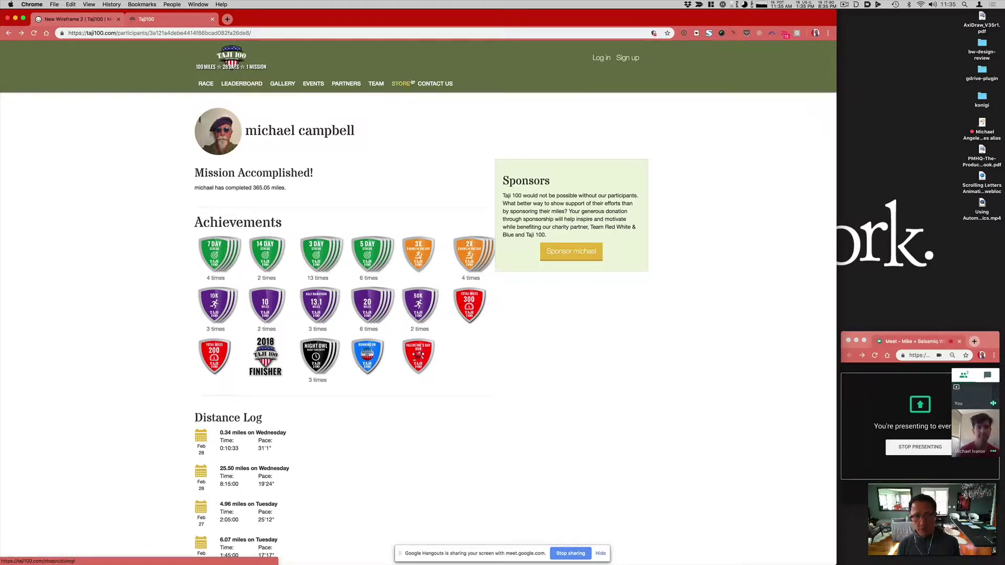
pyautogui.moveTo(264, 95); pyautogui.dragTo(149, 17)
pyautogui.press('super+c')
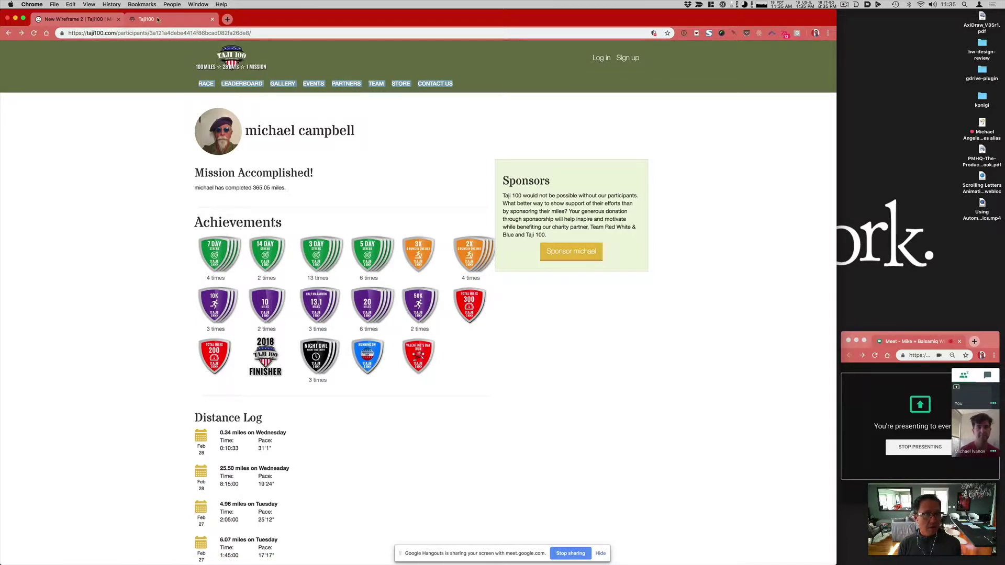
pyautogui.click(72, 20)
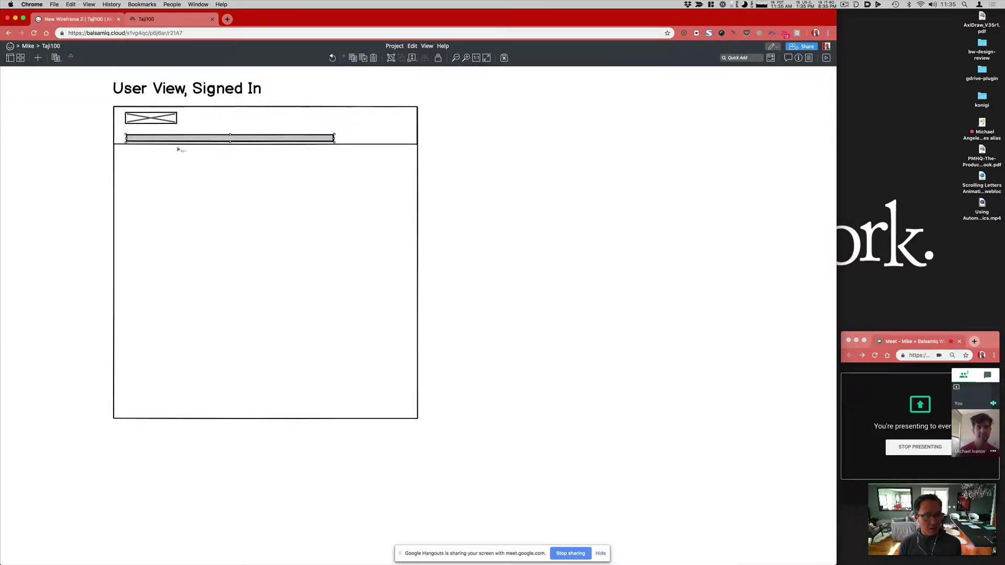
# Step: Convert the thin bar into a Link Bar component
pyautogui.hotkey('ctrl', 't')
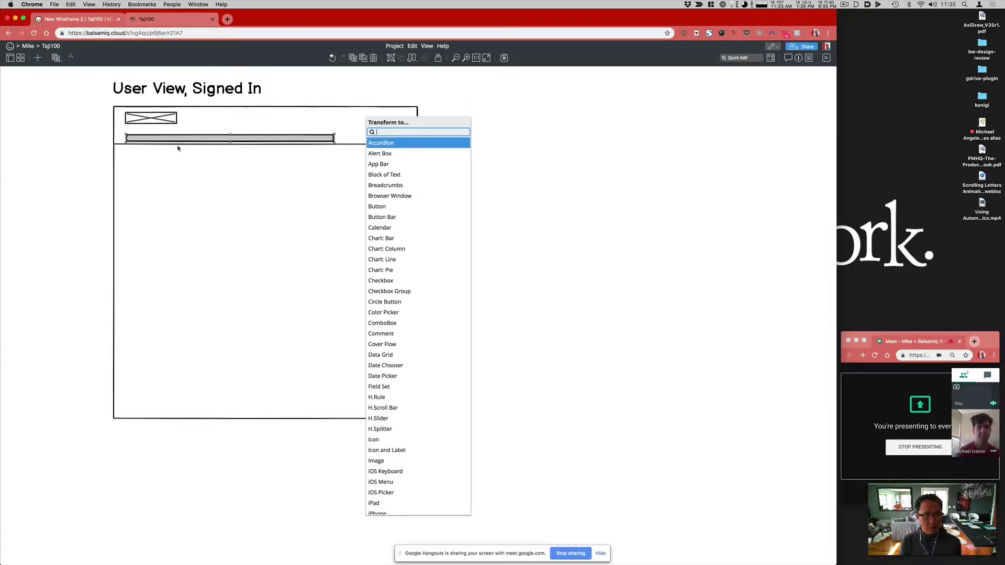
pyautogui.write('link')
pyautogui.press('Down')
pyautogui.press('Return')
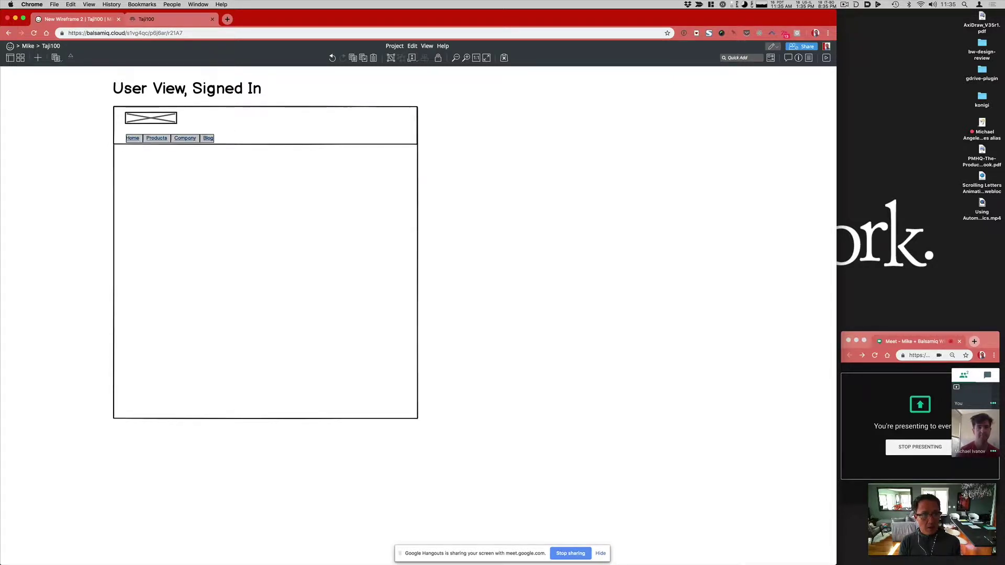
# Step: Paste the comma-separated items RACE through CONTACT US into the link bar and nudge it under the logo
pyautogui.press('Return')
pyautogui.press('super+v')
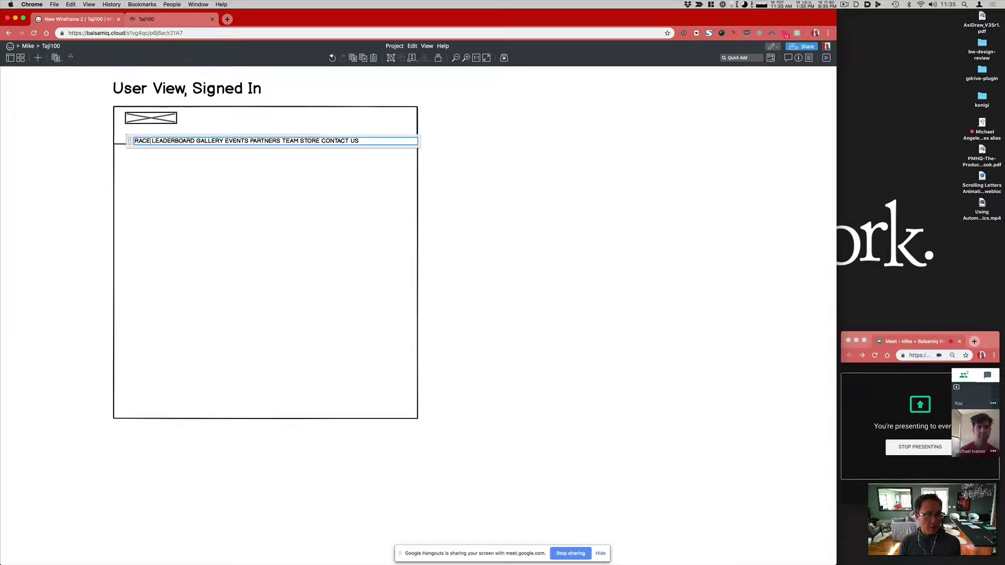
pyautogui.write(',')
pyautogui.hotkey('alt', 'Right')
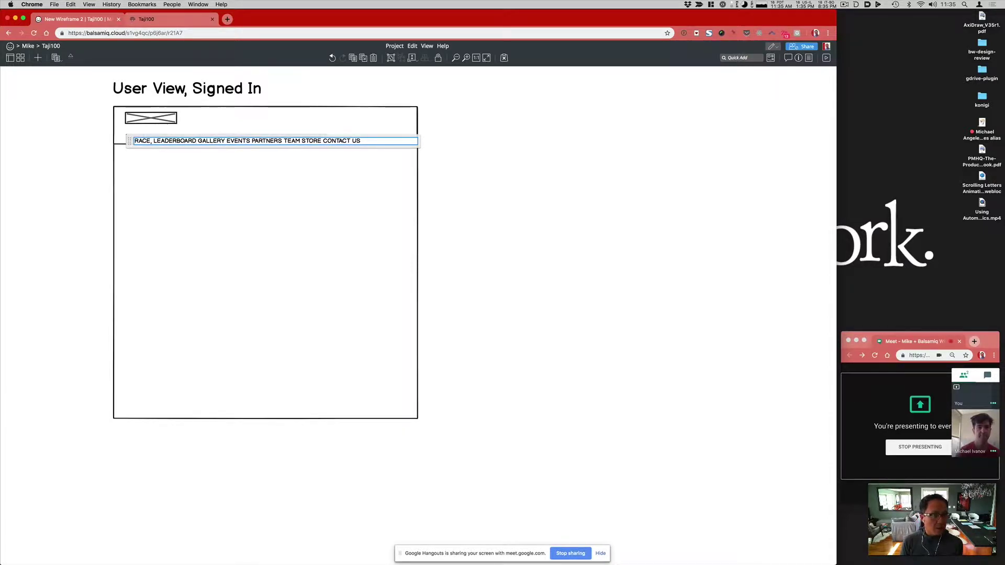
pyautogui.write(',')
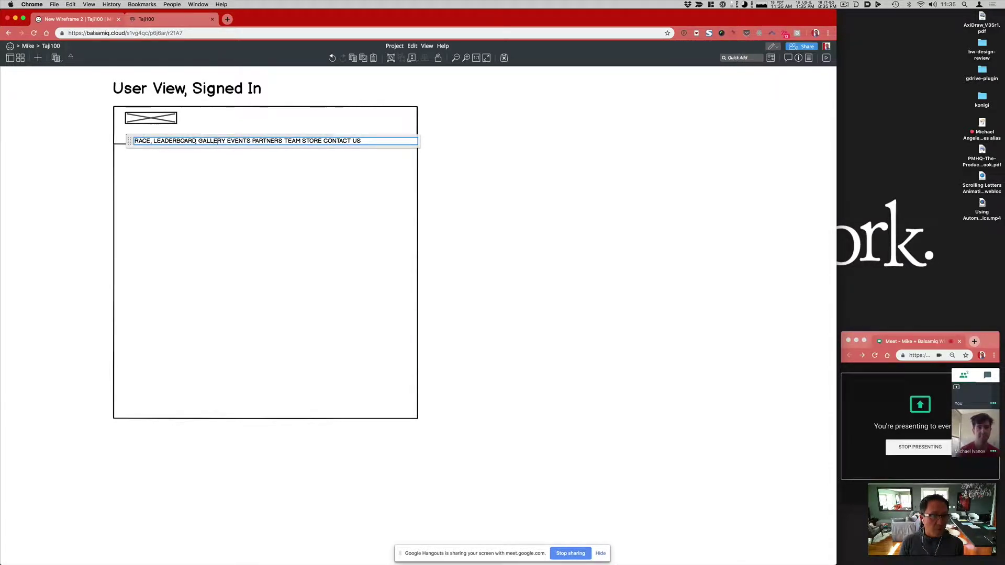
pyautogui.hotkey('alt', 'Right')
pyautogui.write(',')
pyautogui.write(',')
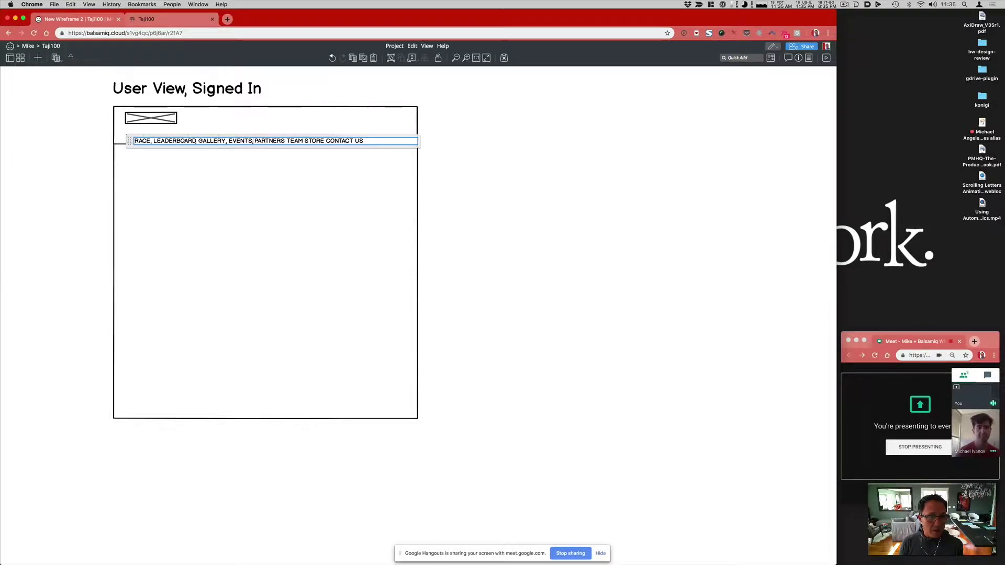
pyautogui.click(285, 141)
pyautogui.write(',')
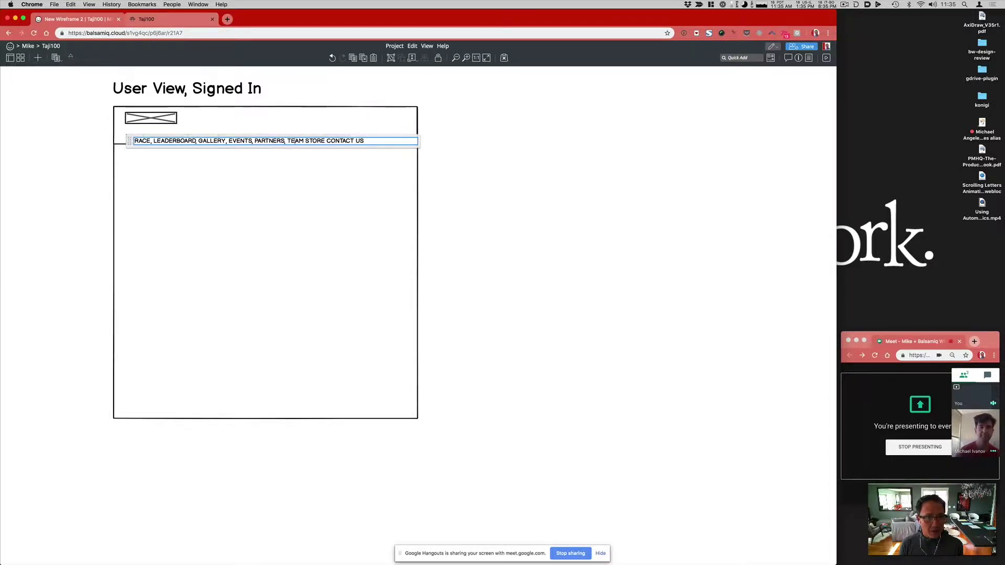
pyautogui.write(',')
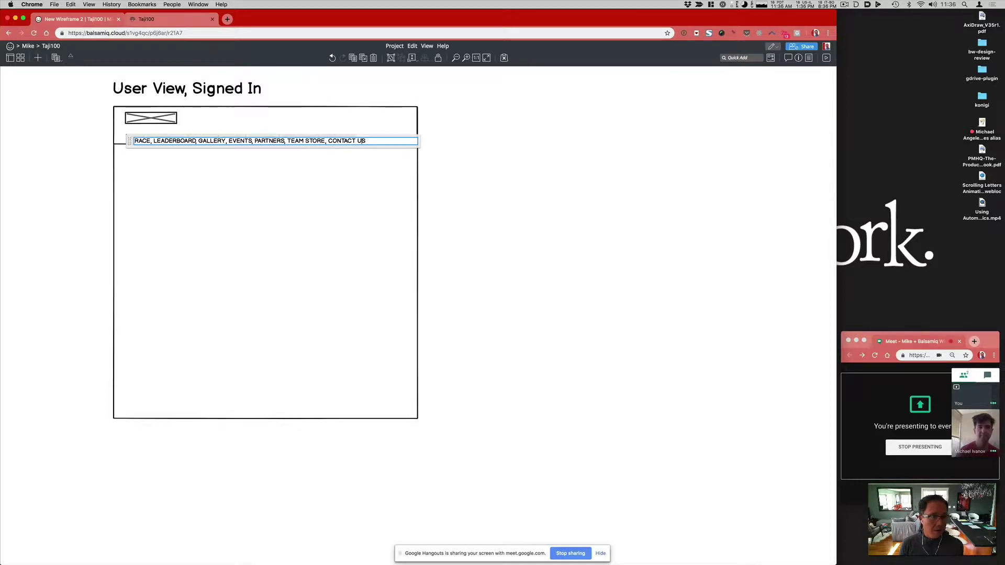
pyautogui.press('Return')
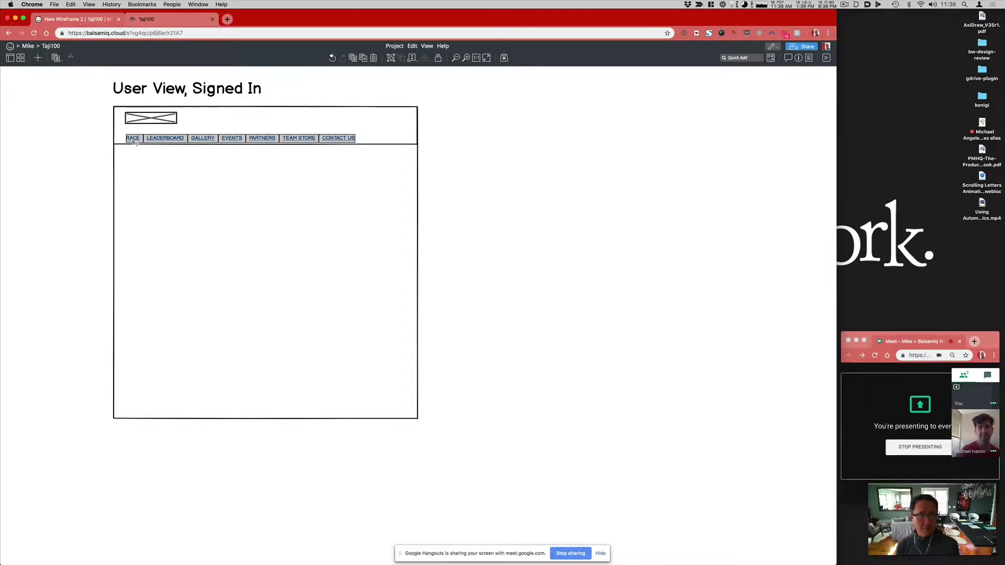
pyautogui.moveTo(133, 142); pyautogui.dragTo(133, 140)
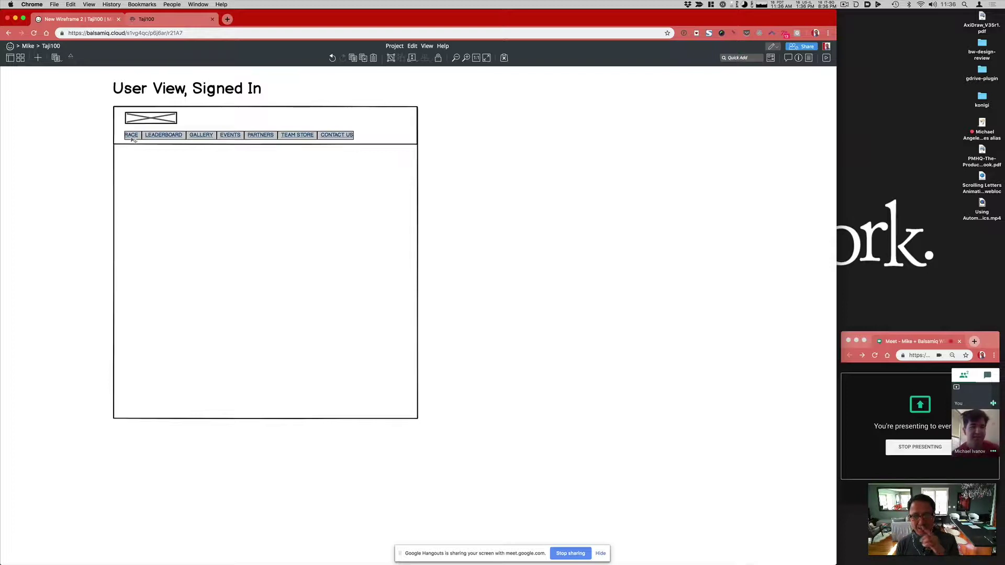
pyautogui.click(463, 184)
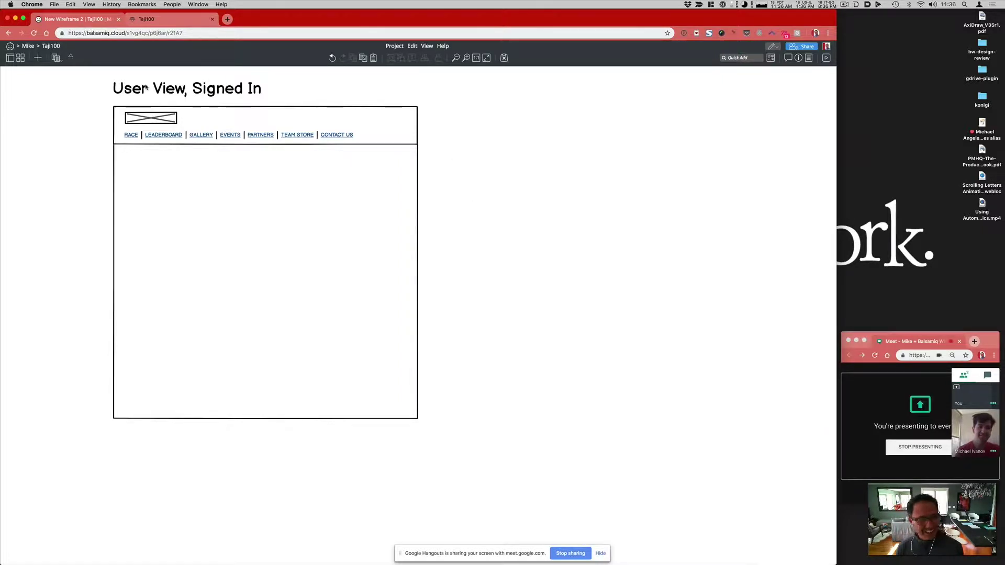
# Step: Align the logo with the links and move the navigation link bar to the bottom of the box
pyautogui.moveTo(143, 119); pyautogui.dragTo(144, 122)
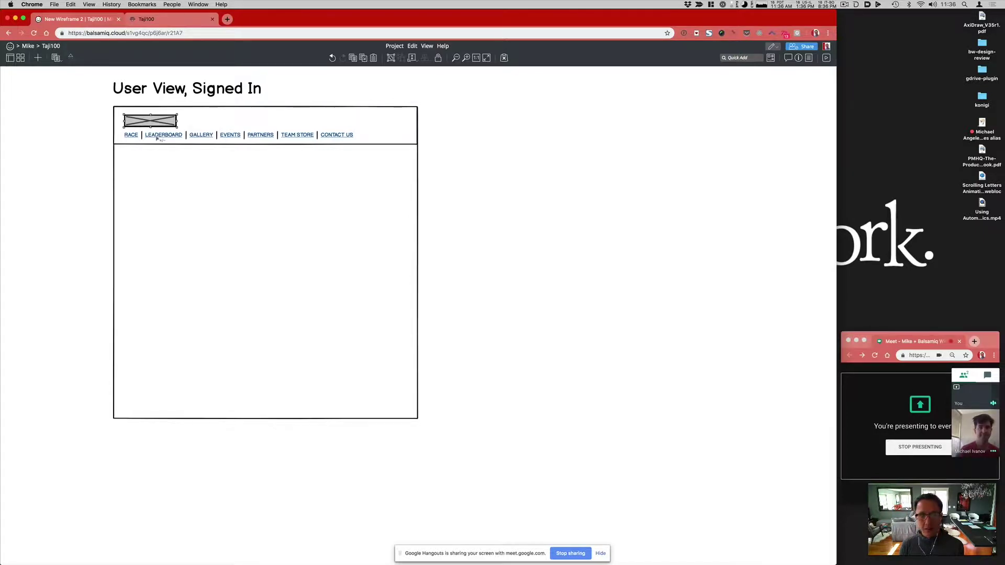
pyautogui.click(137, 141)
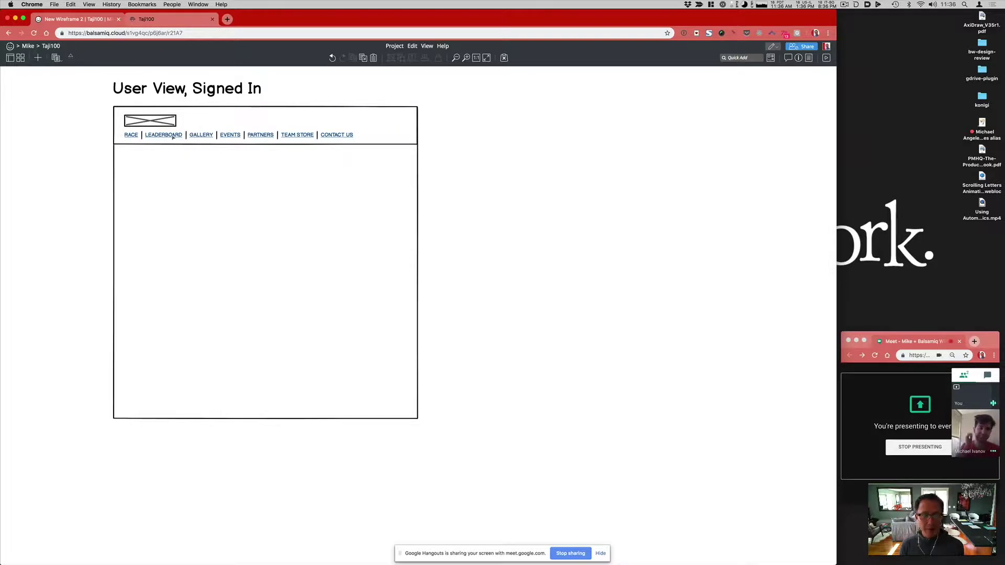
pyautogui.moveTo(172, 138); pyautogui.dragTo(162, 403)
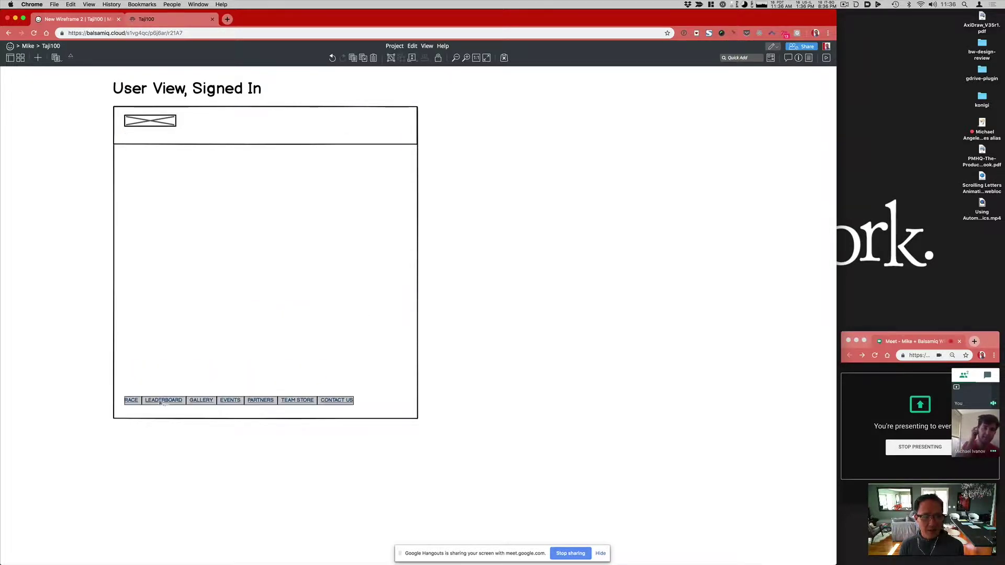
# Step: Shorten the header band and move the logo placeholder up inside it
pyautogui.click(227, 146)
pyautogui.moveTo(264, 145); pyautogui.dragTo(265, 133)
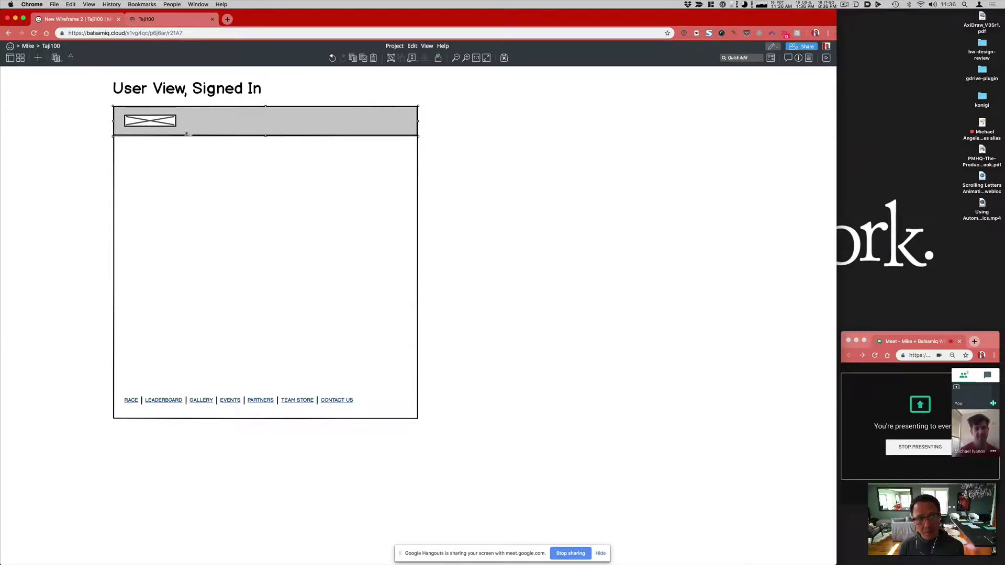
pyautogui.moveTo(266, 135); pyautogui.dragTo(265, 128)
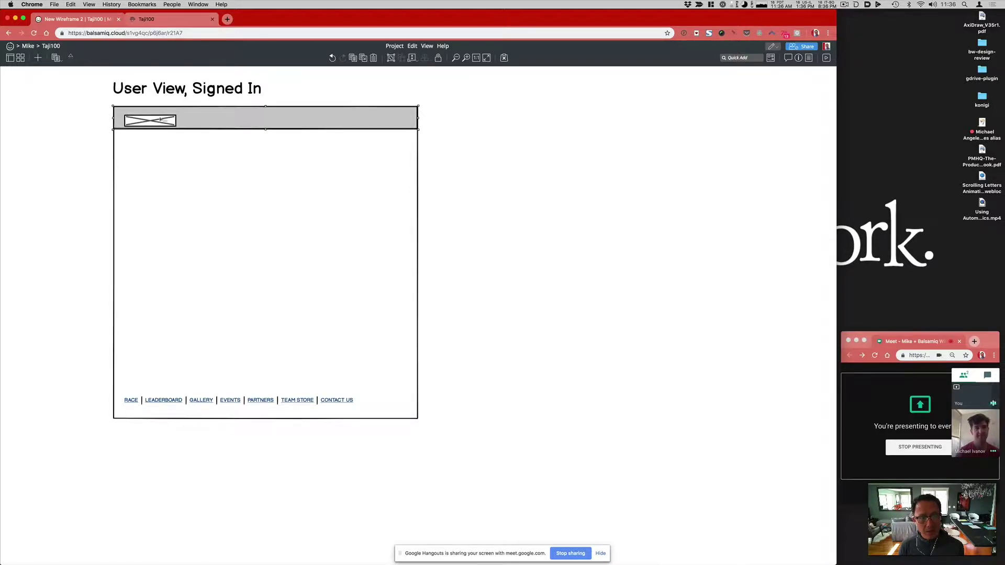
pyautogui.moveTo(158, 121); pyautogui.dragTo(158, 117)
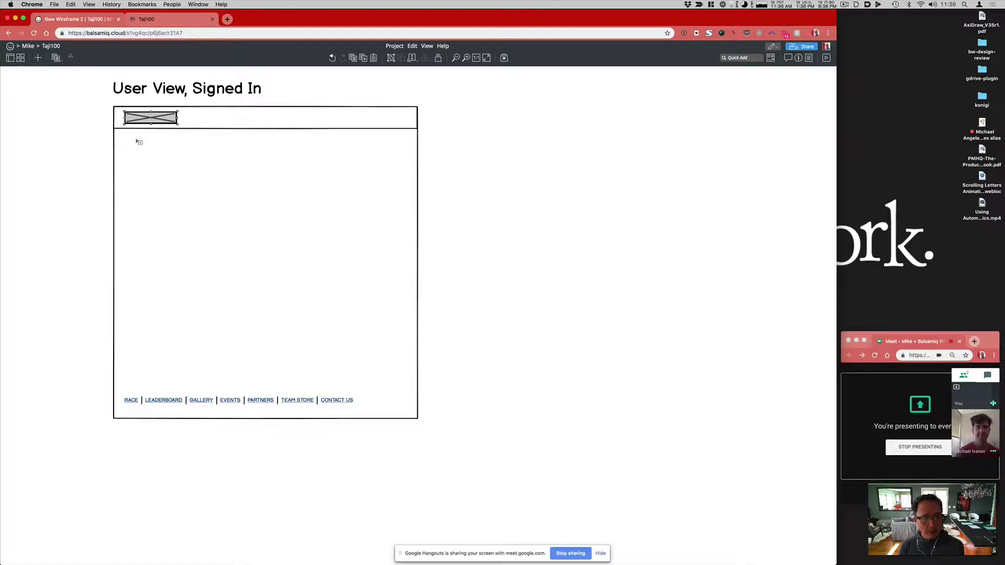
# Step: Add a User icon and place it in the wireframe below the header
pyautogui.write('user')
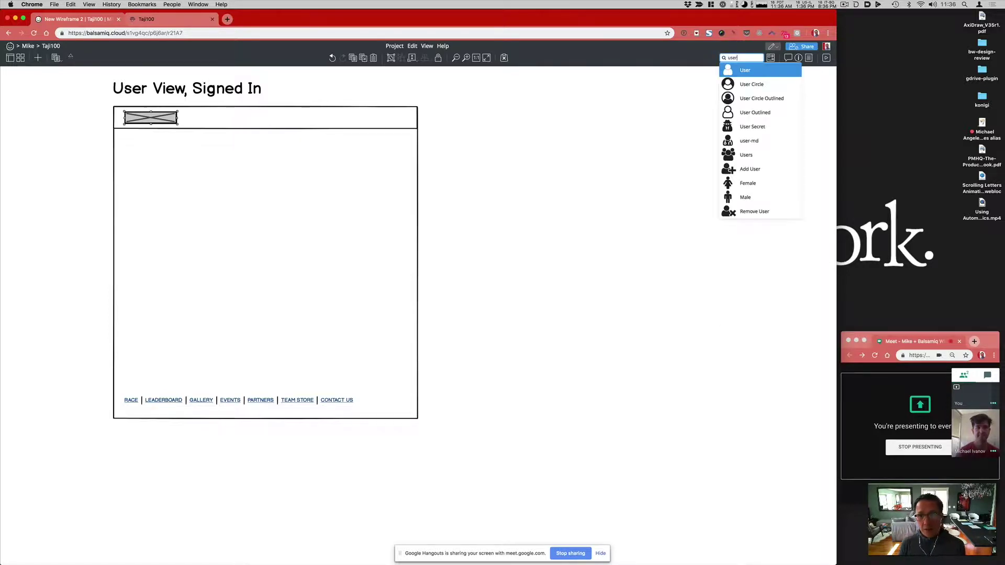
pyautogui.press('Return')
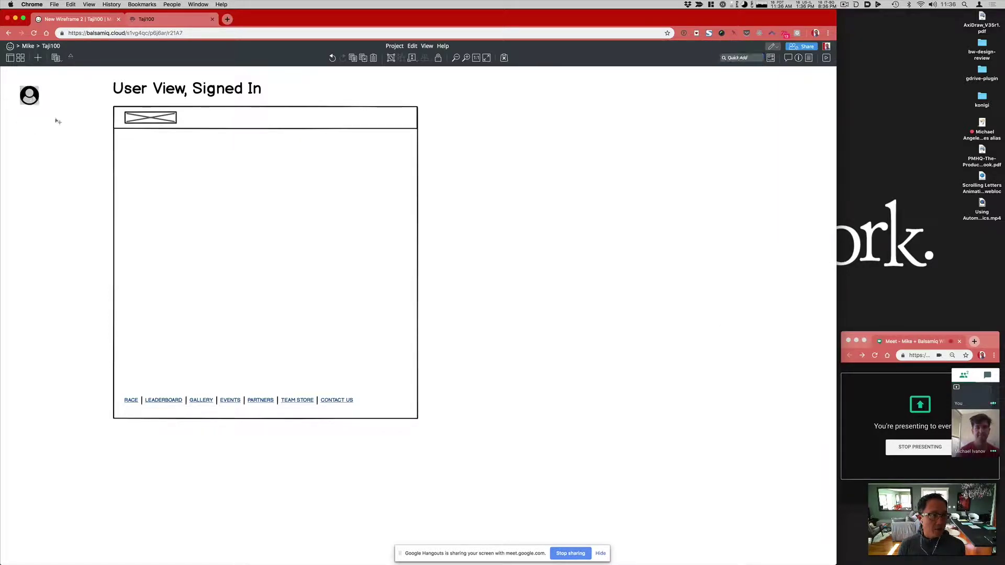
pyautogui.moveTo(30, 96); pyautogui.dragTo(151, 164)
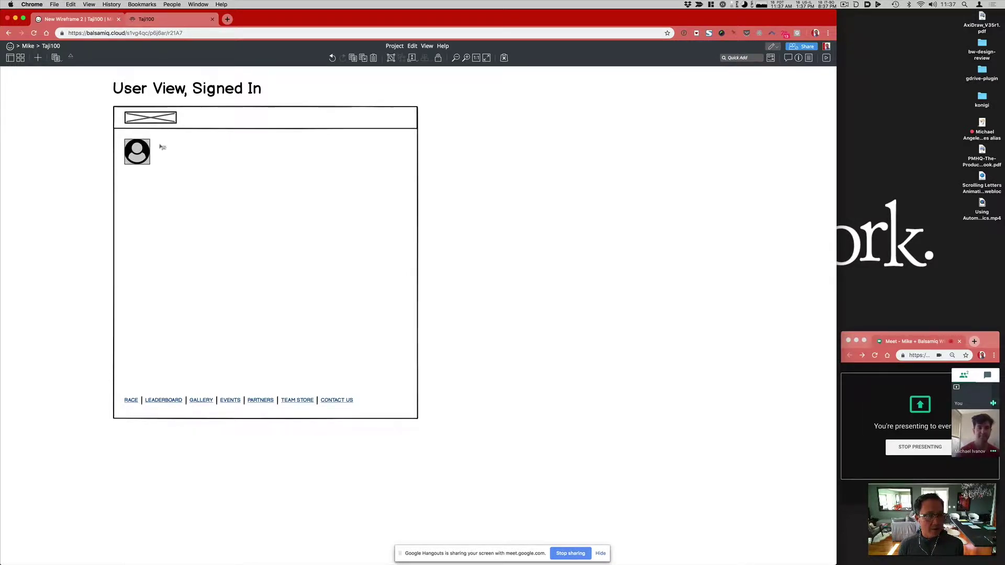
# Step: Add a label with the user's name beside the icon, enlarge its font two steps, and duplicate it below
pyautogui.press('super+v')
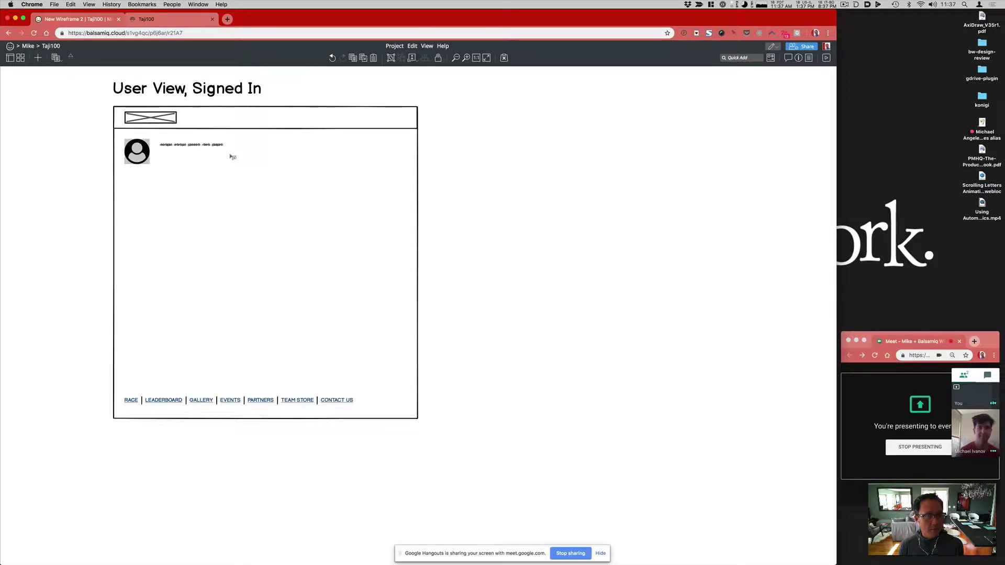
pyautogui.doubleClick(233, 156)
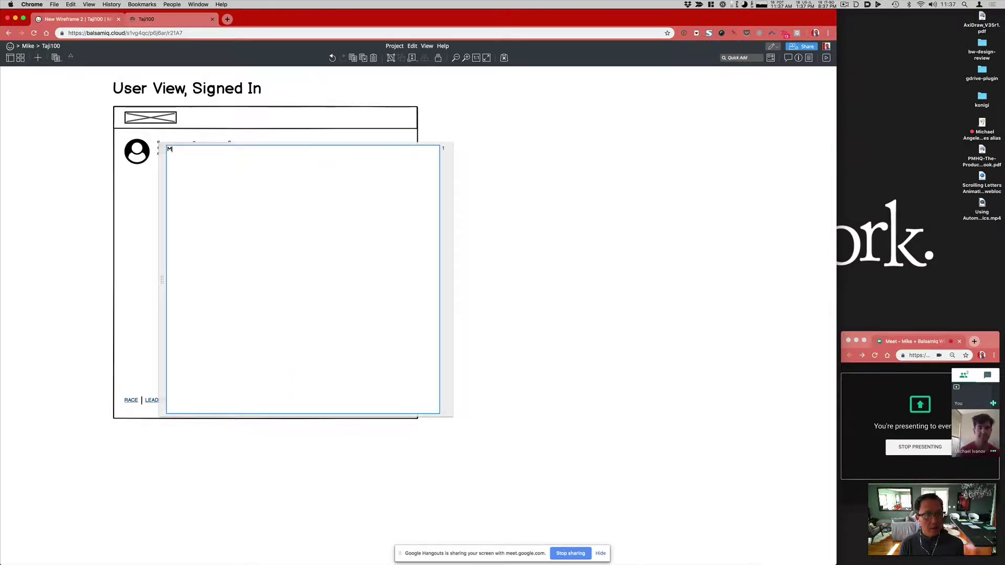
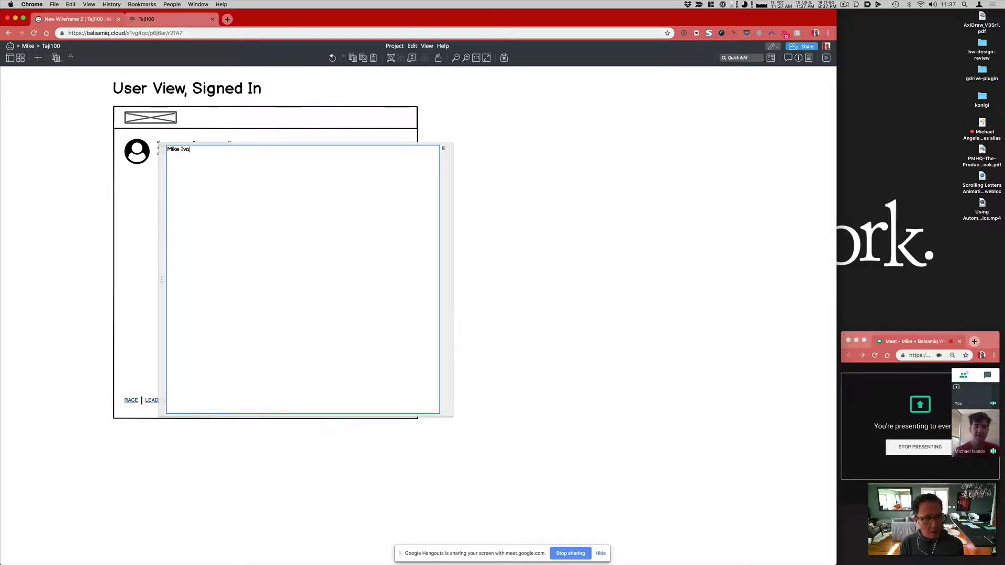
pyautogui.press('Return')
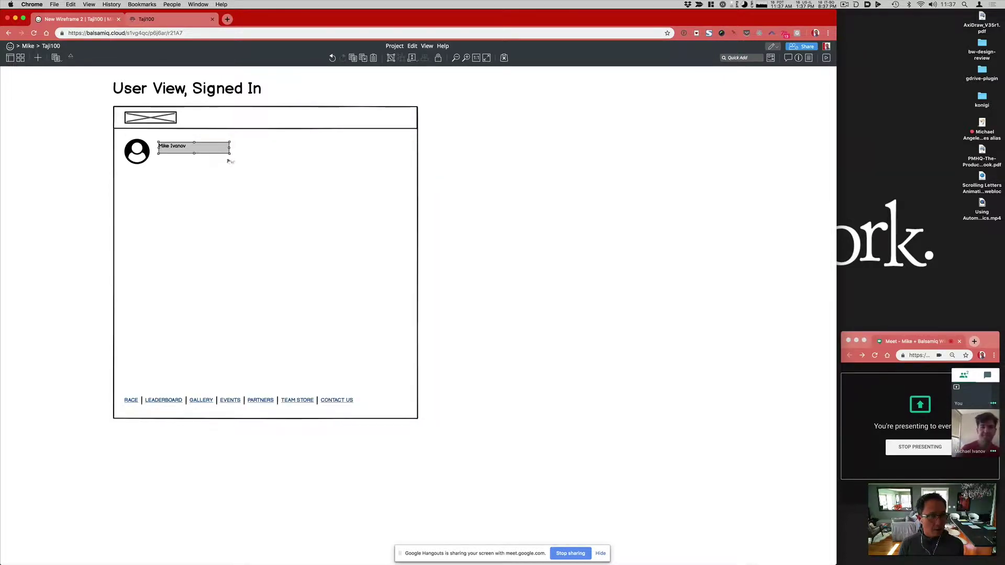
pyautogui.press('super+]')
pyautogui.press('super+]')
pyautogui.press('super+]')
pyautogui.press('super+]')
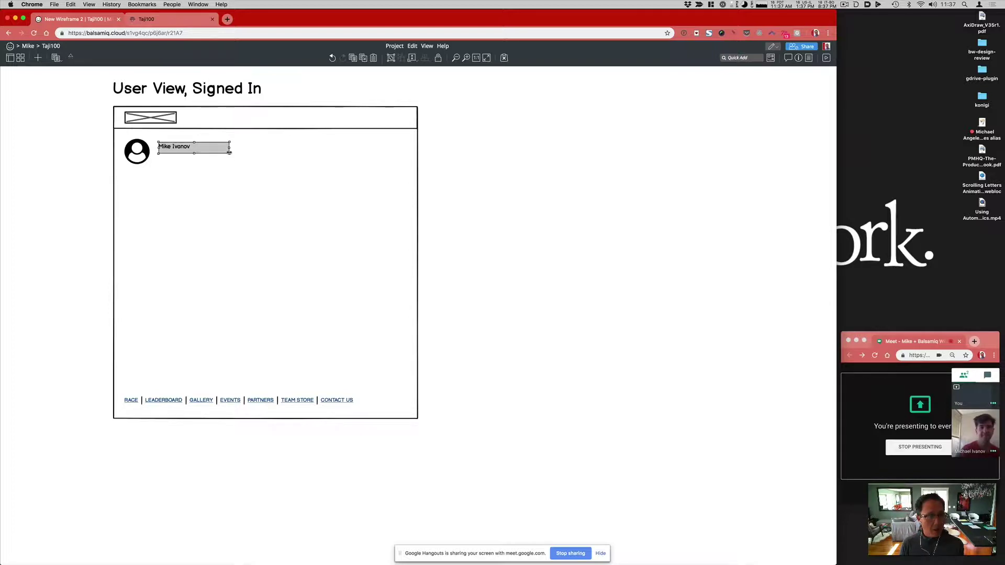
pyautogui.press('super+]')
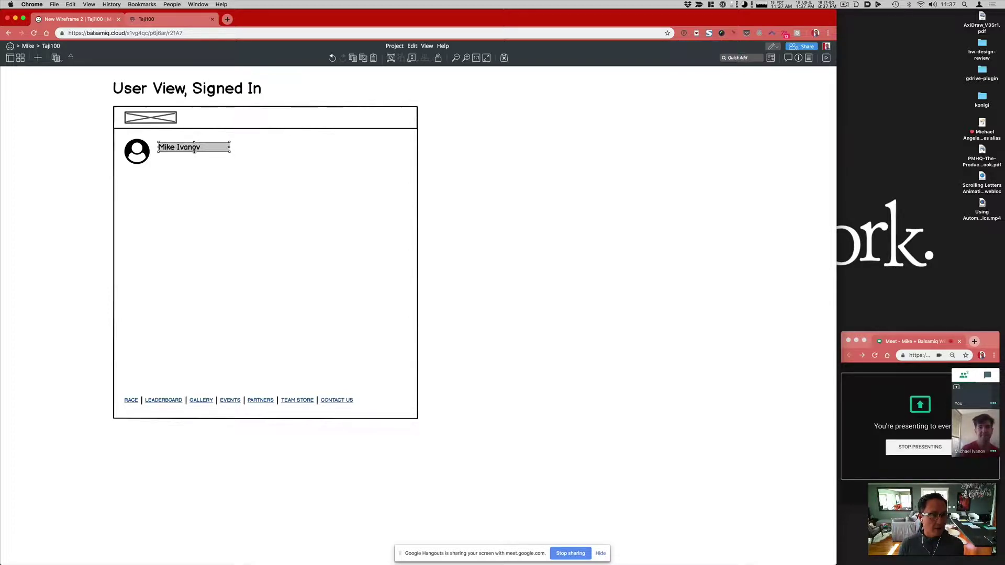
pyautogui.moveTo(195, 152); pyautogui.dragTo(192, 161)
pyautogui.hotkey('shift', 'Up')
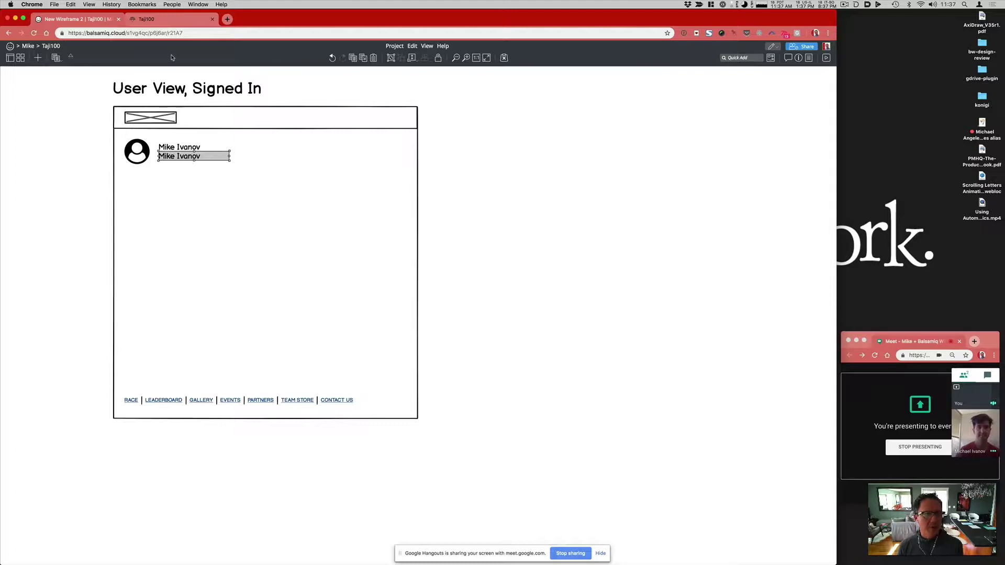
# Step: Copy the miles-completed sentence under Mission Accomplished from the Taji100 profile page
pyautogui.hotkey('ctrl', 'Tab')
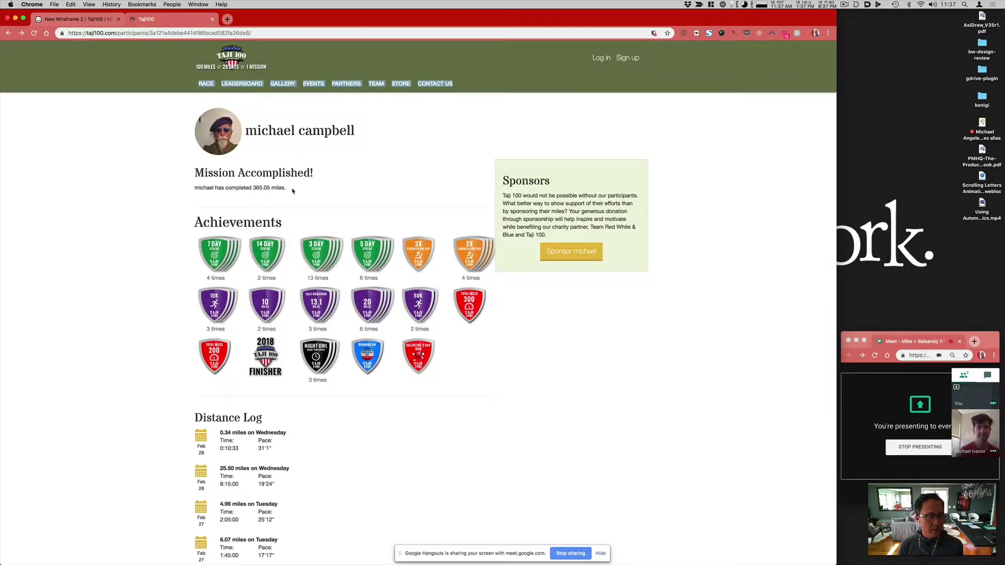
pyautogui.moveTo(293, 191); pyautogui.dragTo(198, 188)
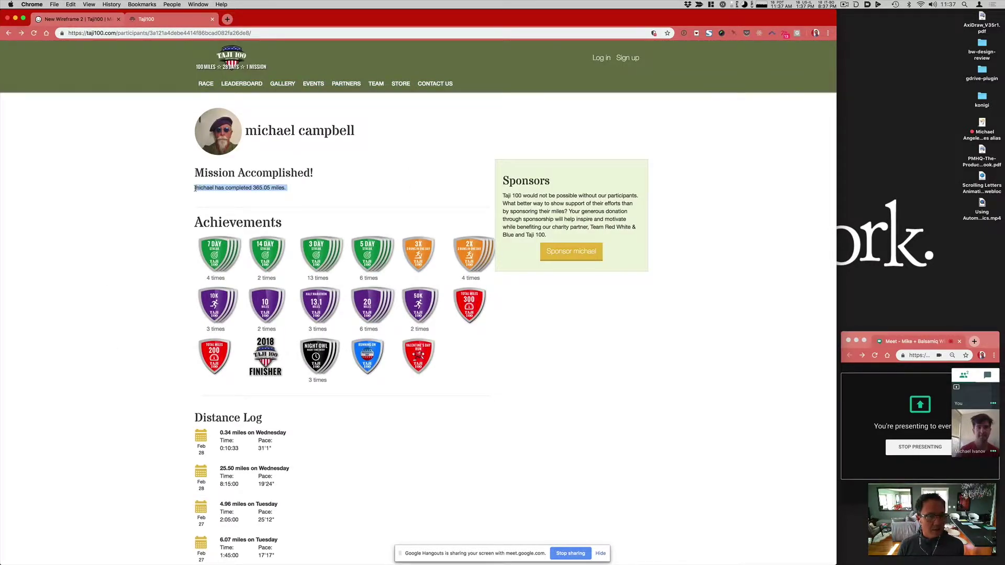
pyautogui.click(90, 21)
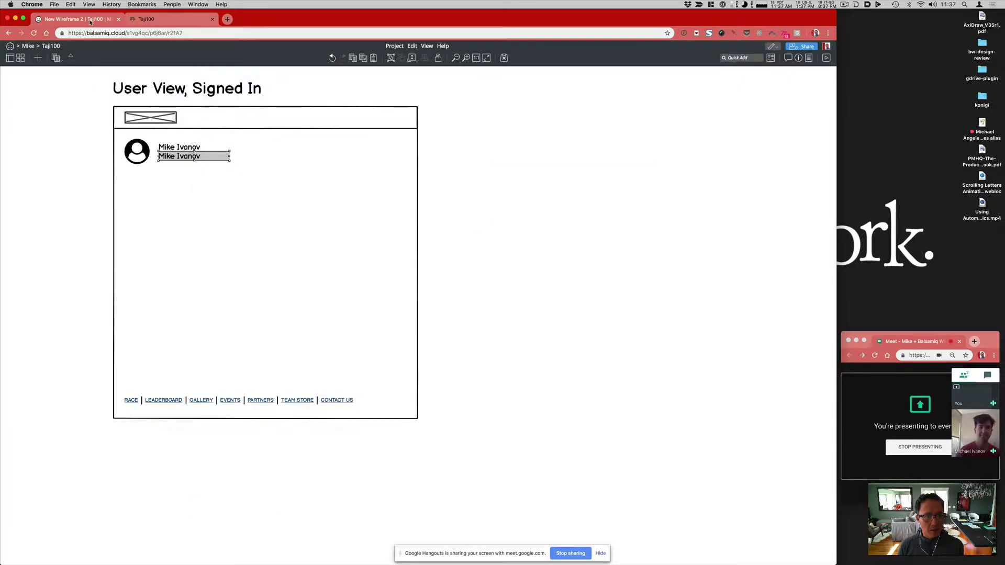
# Step: Fill the duplicate label with a 'San Jose, CA' line above the copied miles sentence, and widen it
pyautogui.press('Return')
pyautogui.write('michael has completed 365.05 miles.')
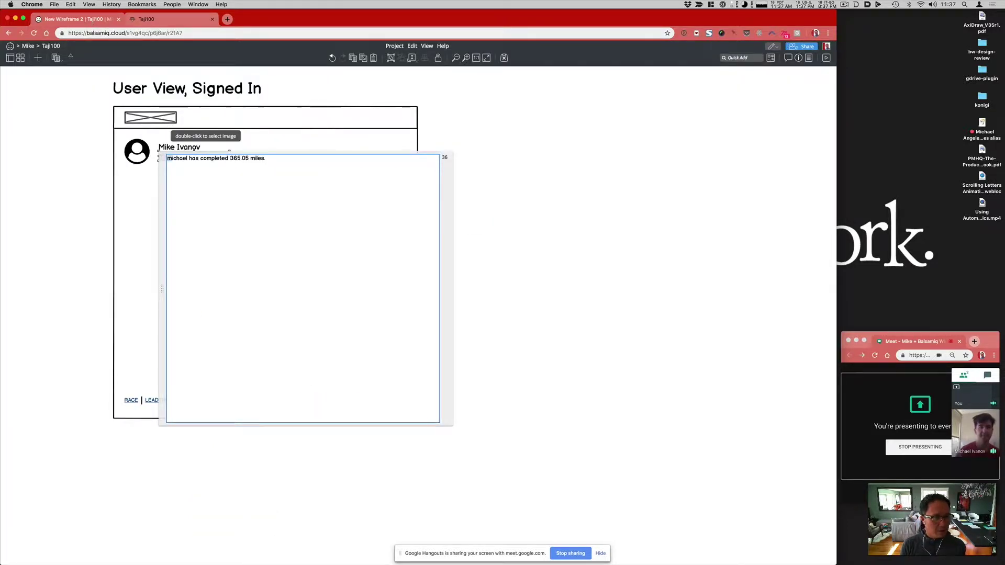
pyautogui.doubleClick(175, 158)
pyautogui.write('Mike')
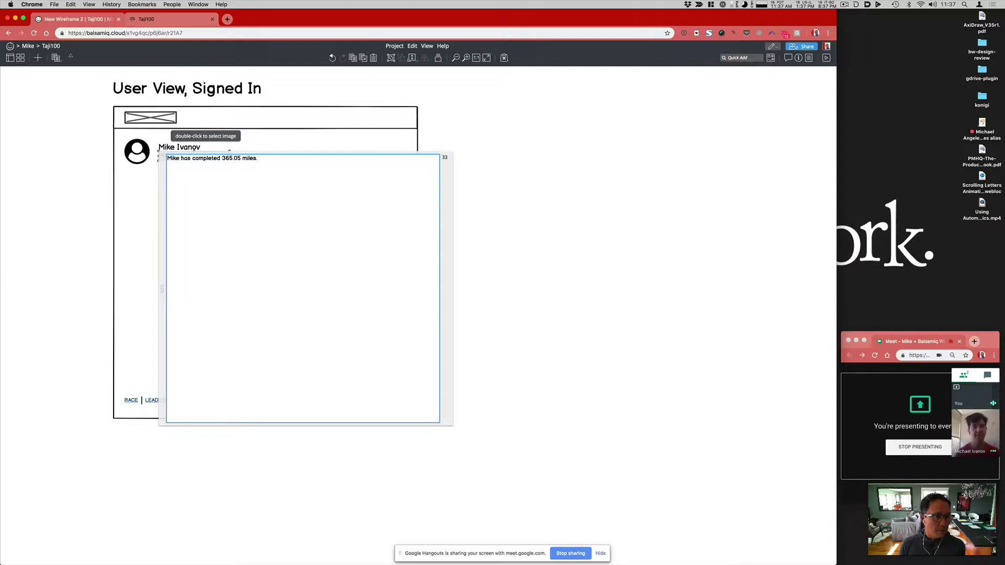
pyautogui.press('Return')
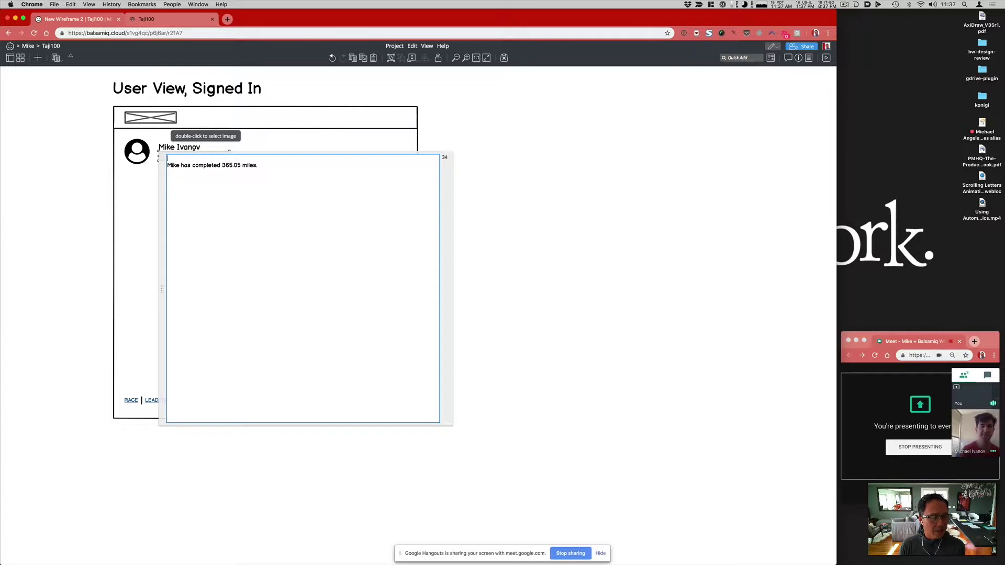
pyautogui.write('San Jose, CA')
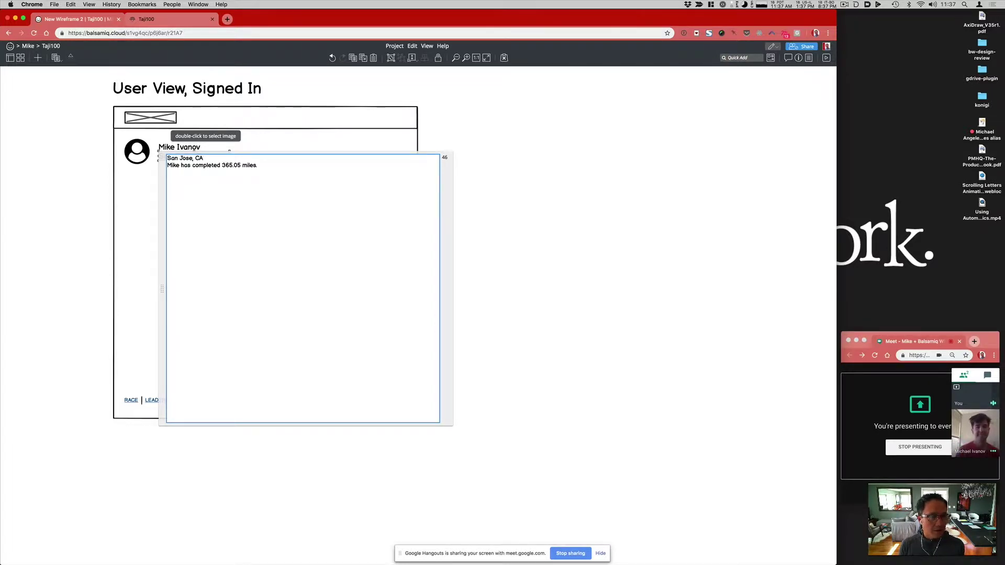
pyautogui.press('Right')
pyautogui.hotkey('alt', 'shift', 'Right')
pyautogui.hotkey('alt', 'shift', 'Right')
pyautogui.press('Left')
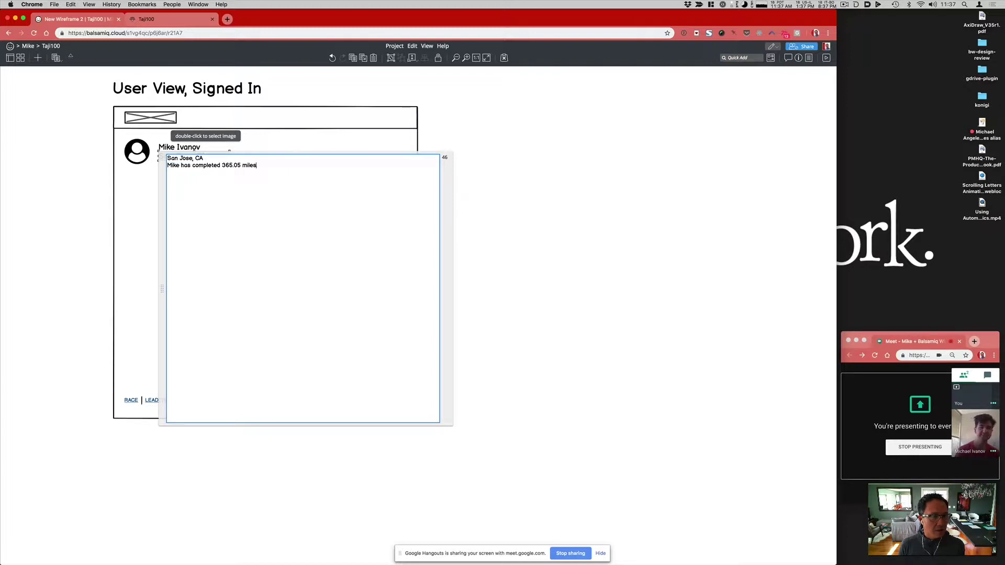
pyautogui.press('super+Return')
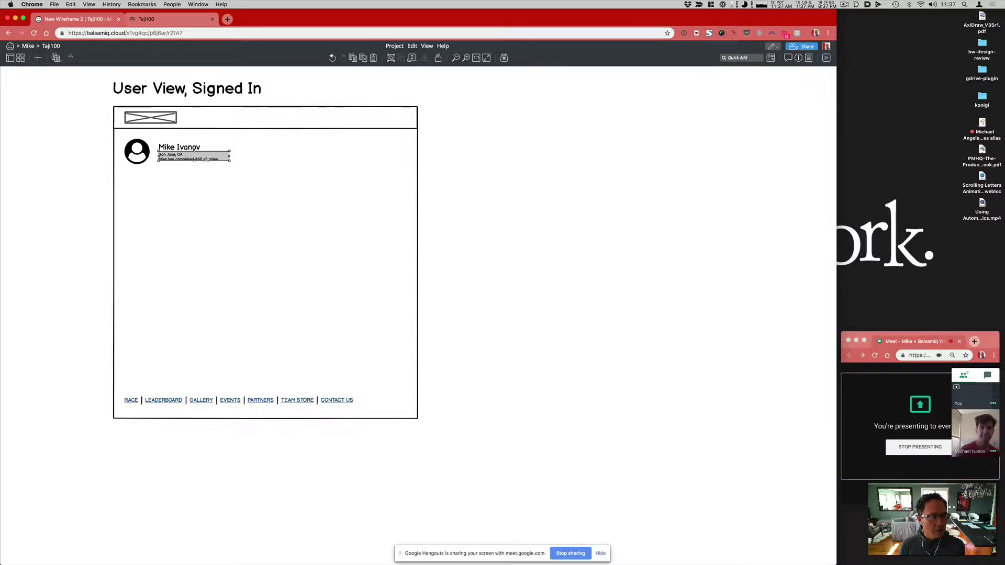
pyautogui.moveTo(194, 161); pyautogui.dragTo(298, 159)
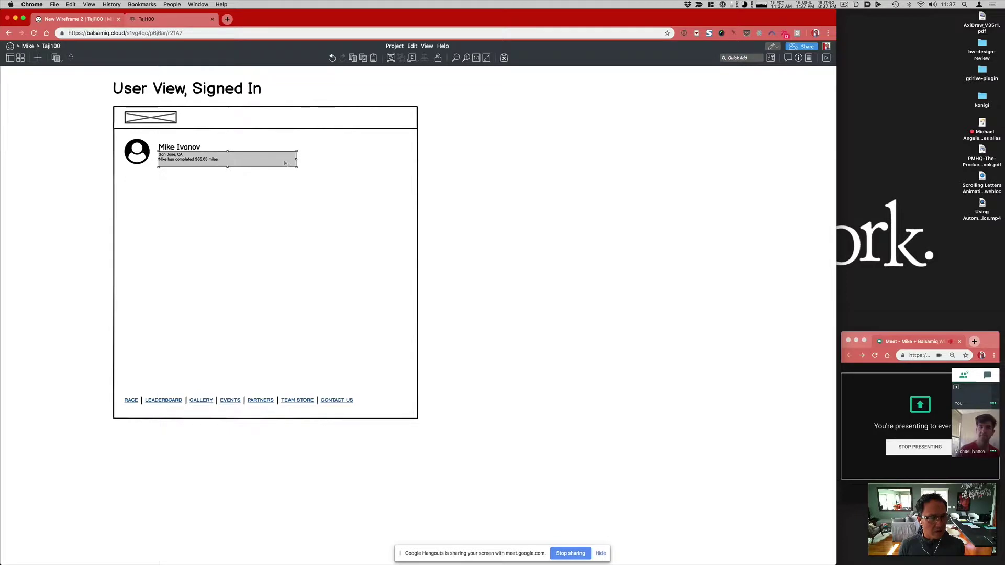
# Step: Check the 365.05 miles figure on the Taji100 page, then shorten the caption box to fit
pyautogui.click(172, 20)
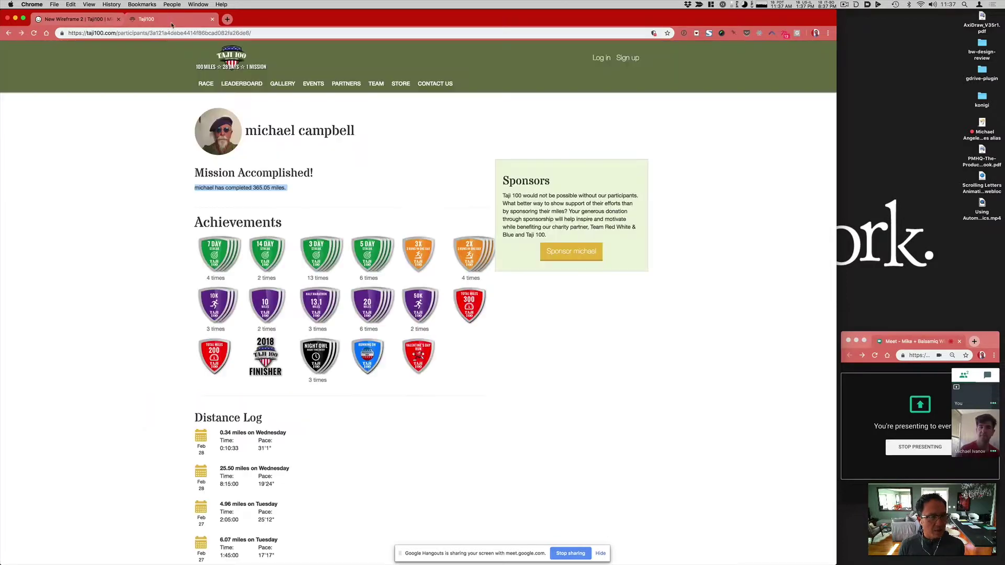
pyautogui.click(270, 188)
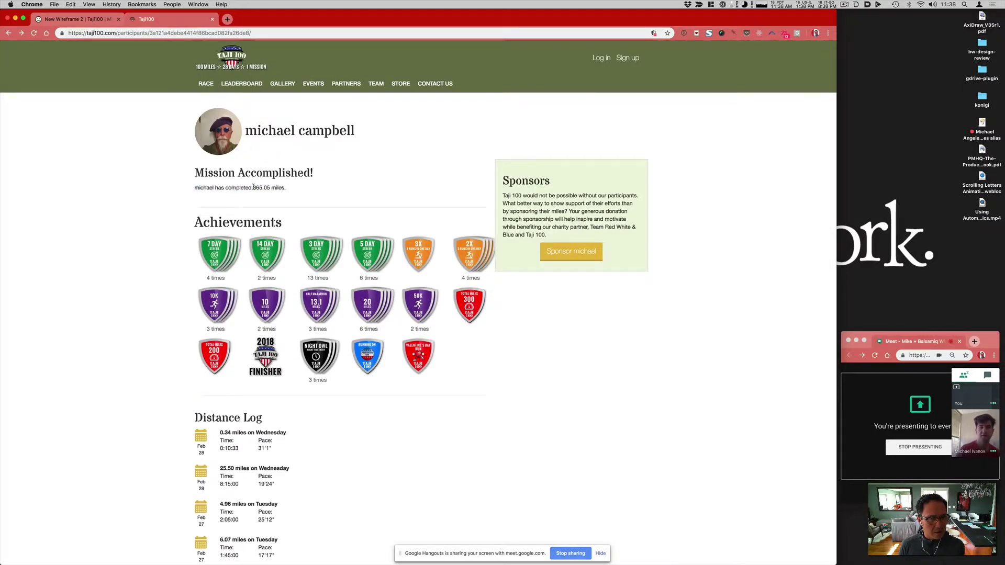
pyautogui.moveTo(254, 188); pyautogui.dragTo(287, 189)
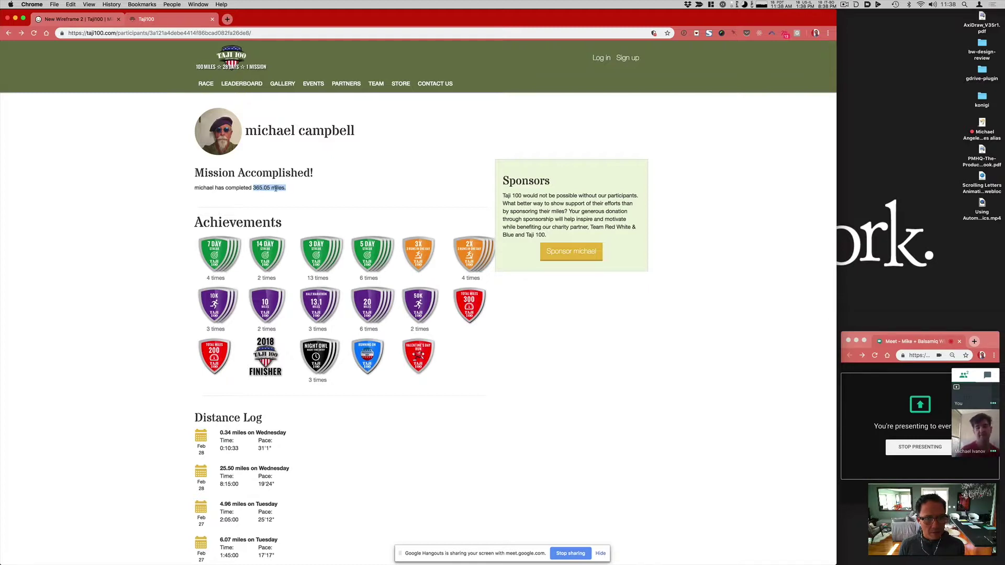
pyautogui.doubleClick(266, 187)
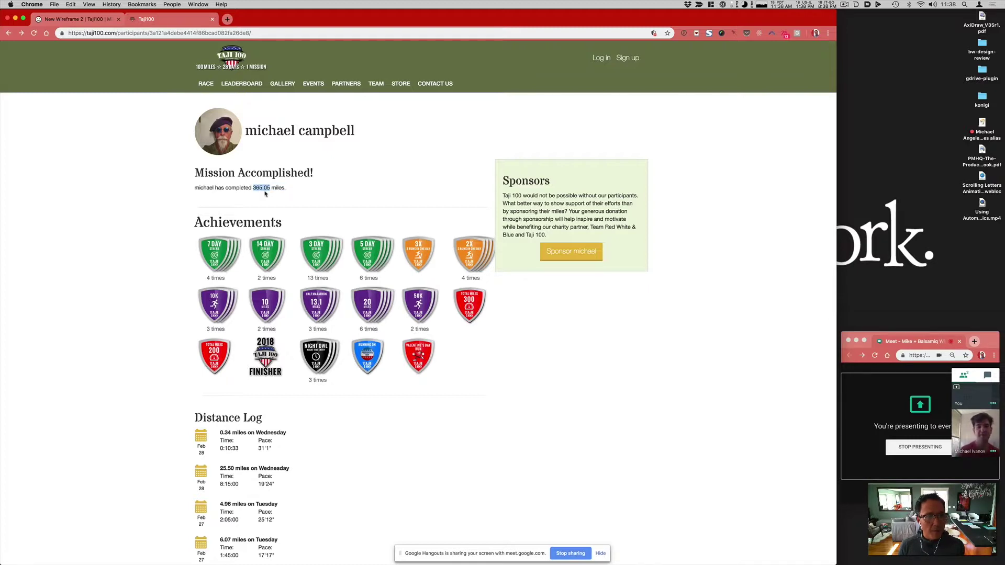
pyautogui.click(93, 20)
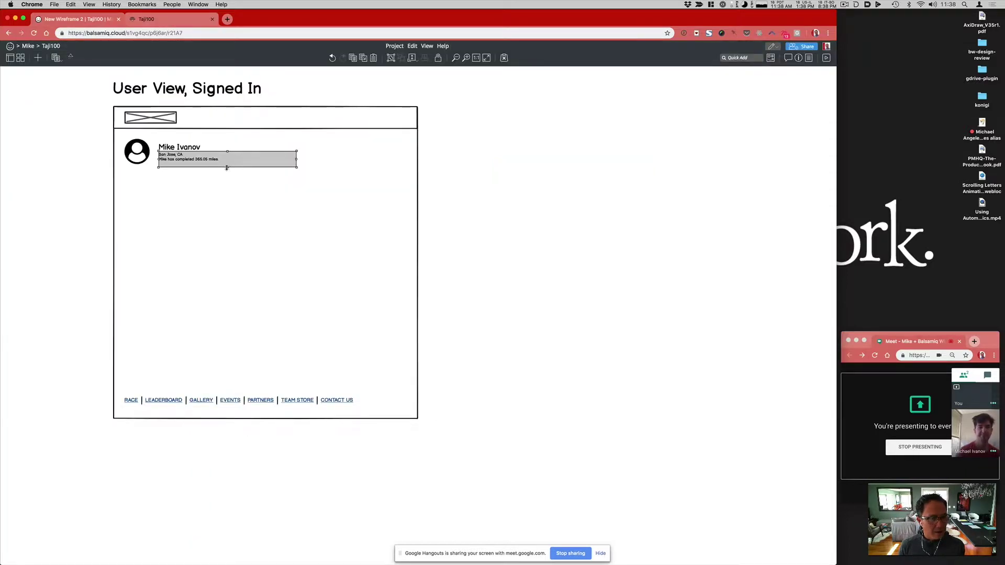
pyautogui.moveTo(227, 168); pyautogui.dragTo(227, 165)
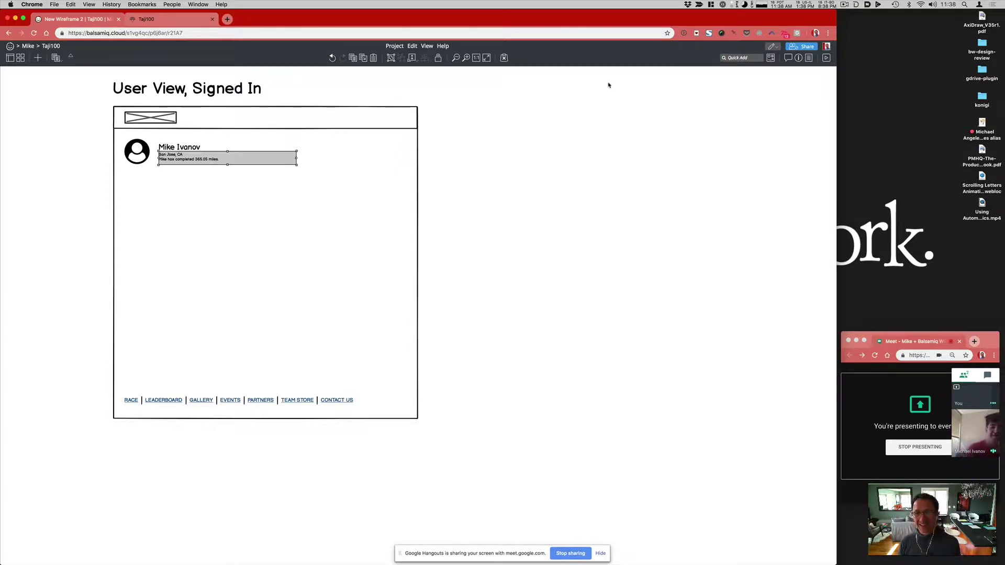
# Step: Raise the location-and-miles caption to font size 12 in the Inspector and bold the name heading
pyautogui.click(799, 58)
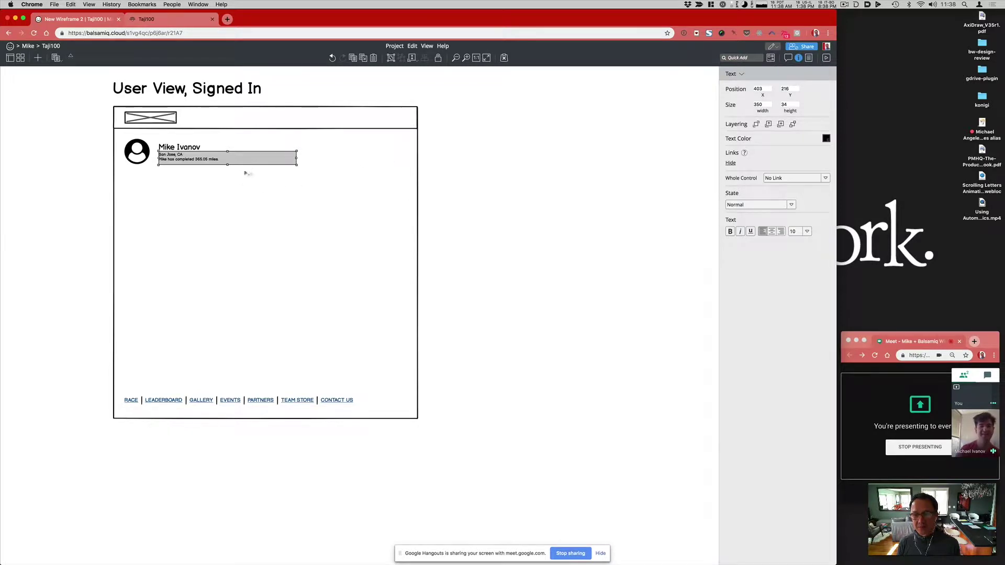
pyautogui.press('super+shift+period')
pyautogui.press('super+shift+period')
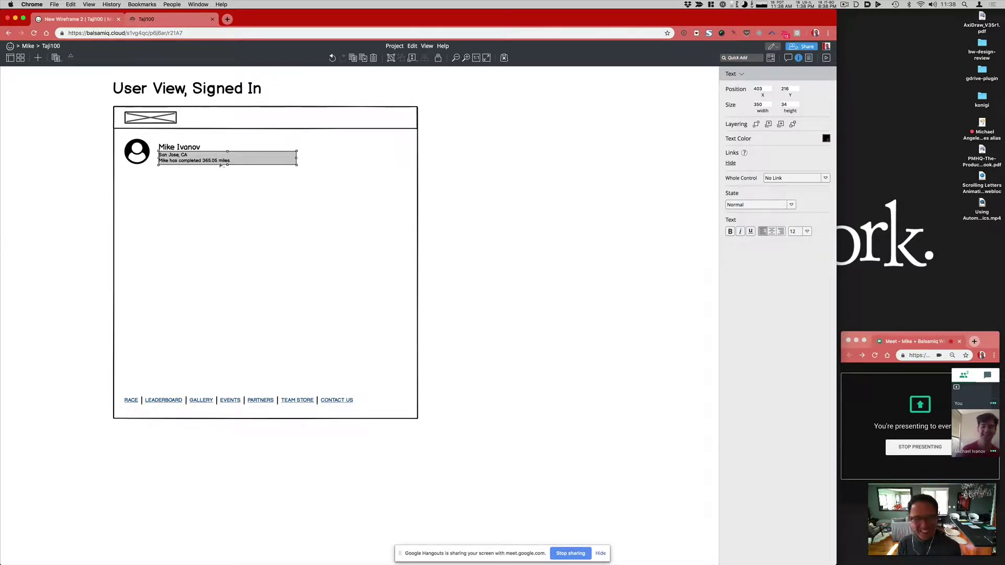
pyautogui.click(179, 147)
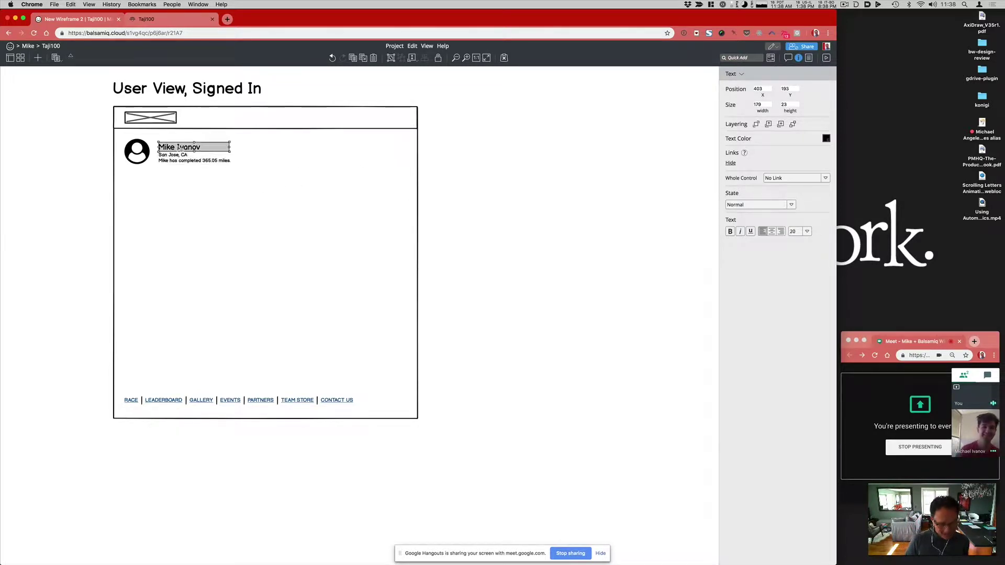
pyautogui.press('super+b')
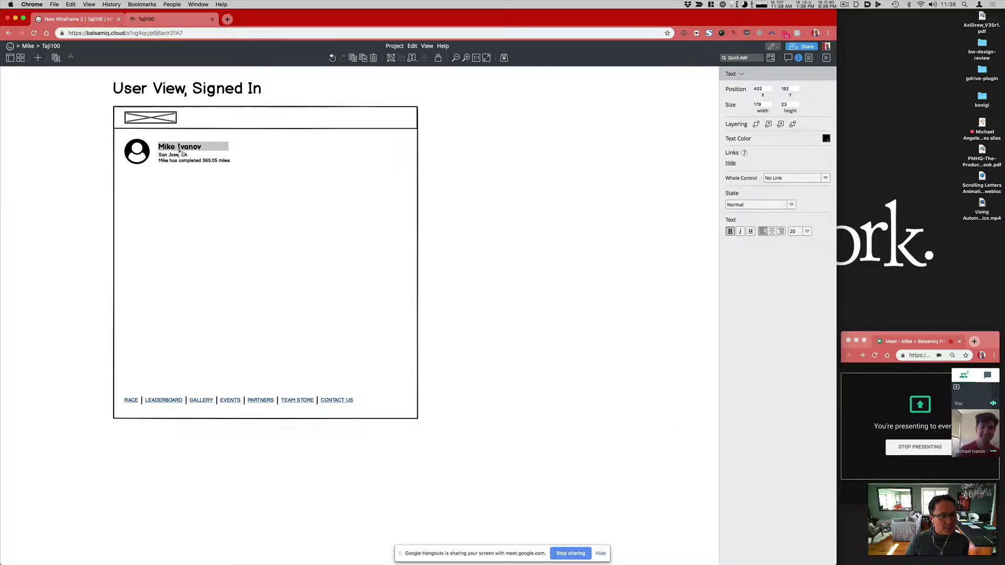
pyautogui.click(181, 160)
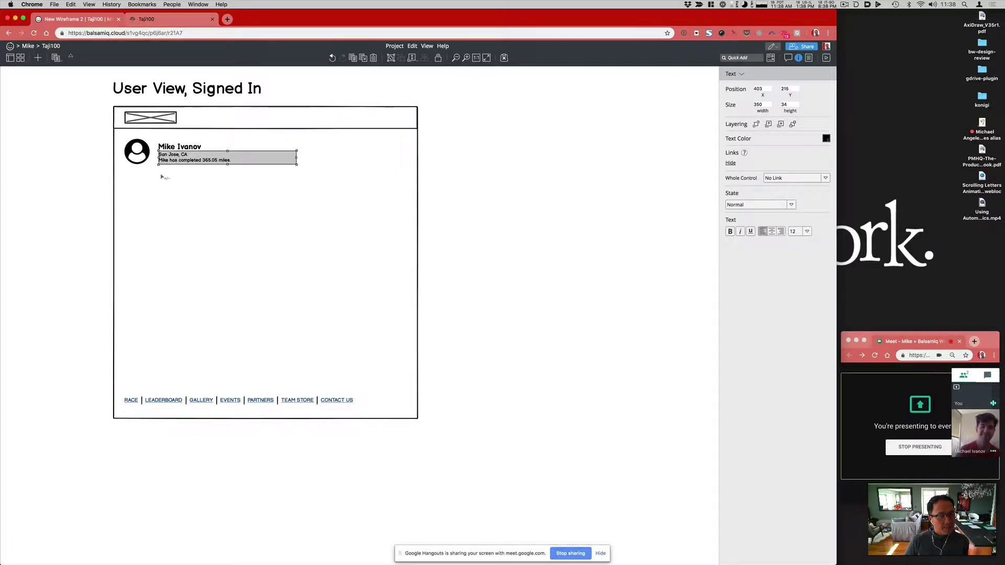
pyautogui.press('/')
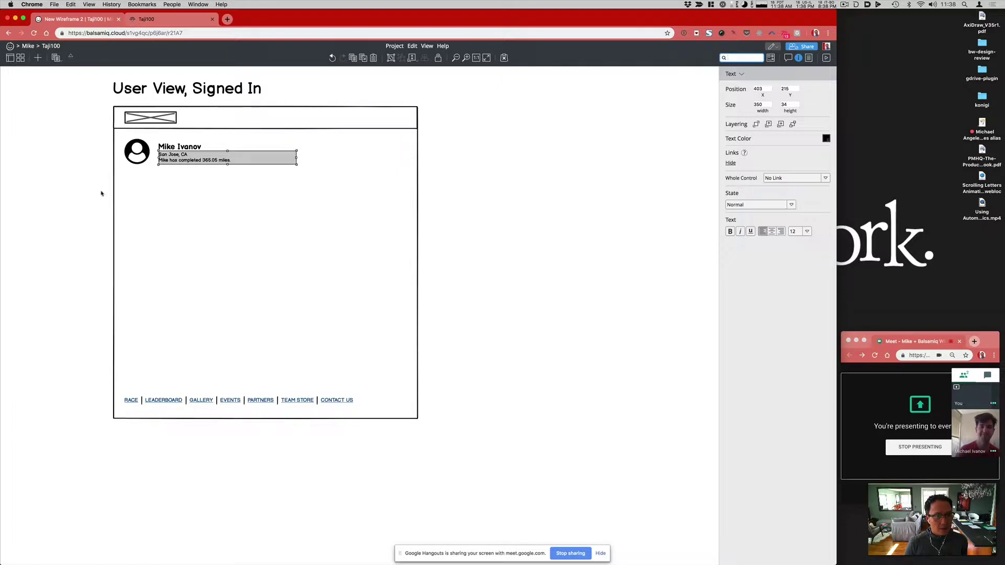
pyautogui.click(101, 193)
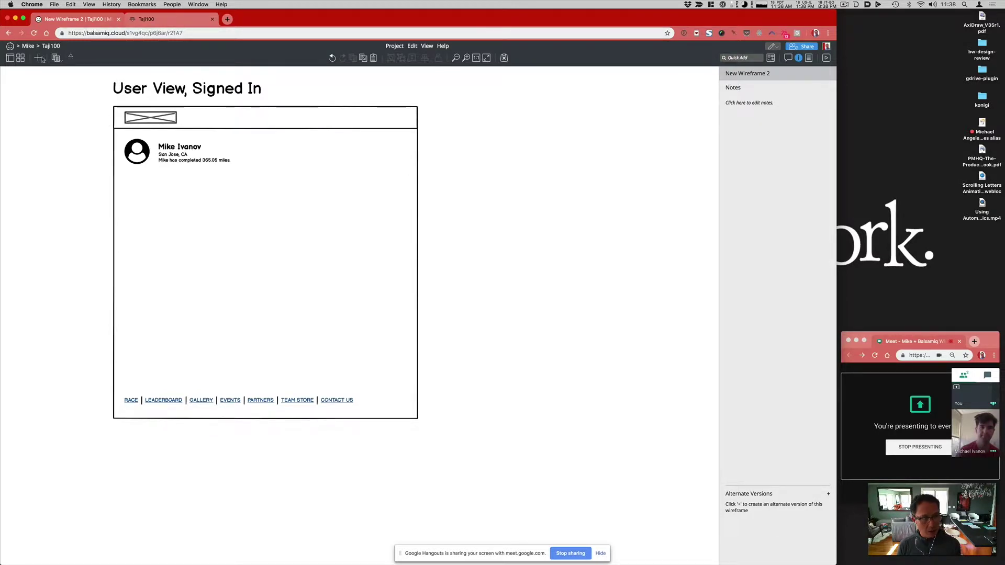
pyautogui.click(70, 57)
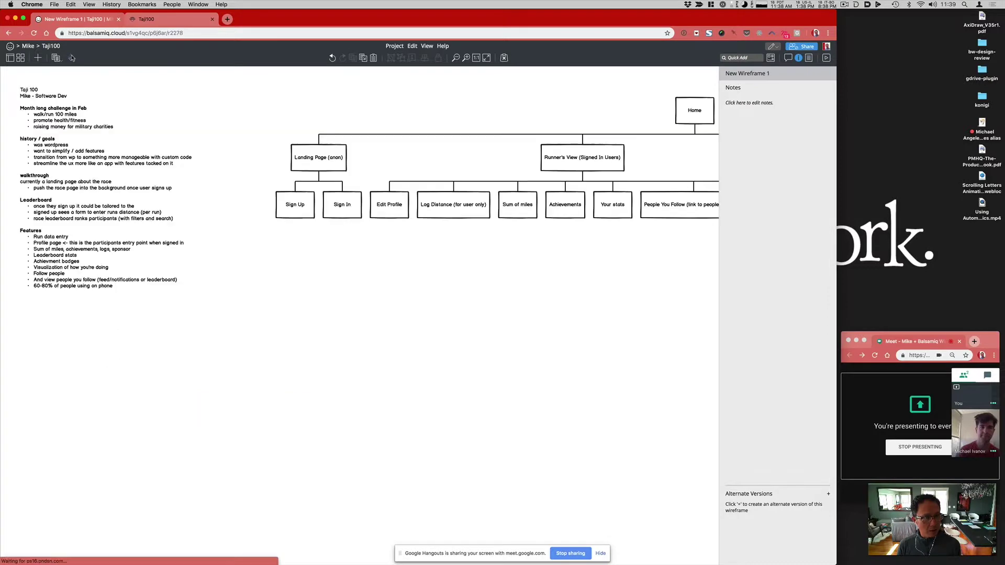
pyautogui.hscroll(5, 561, 214)
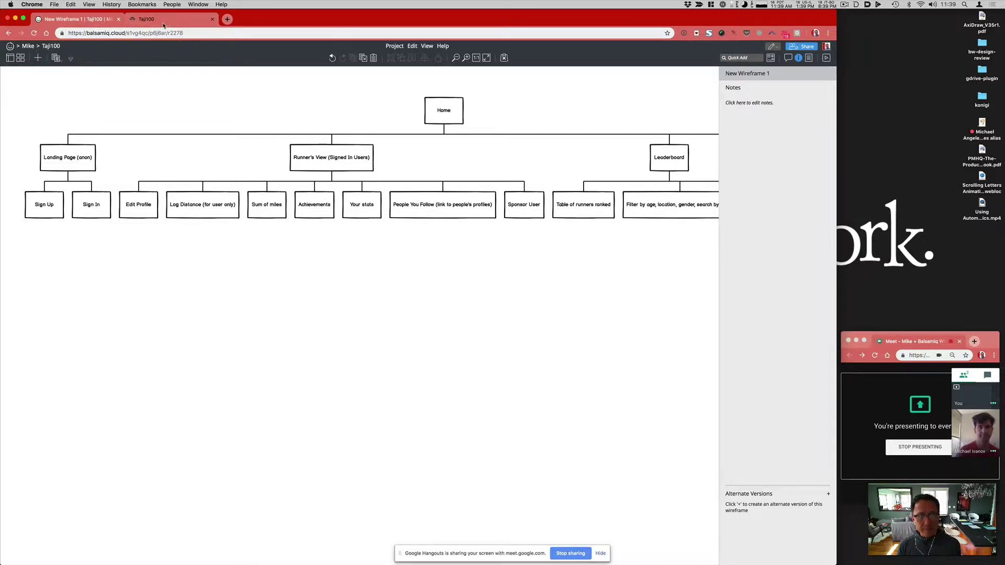
pyautogui.click(71, 60)
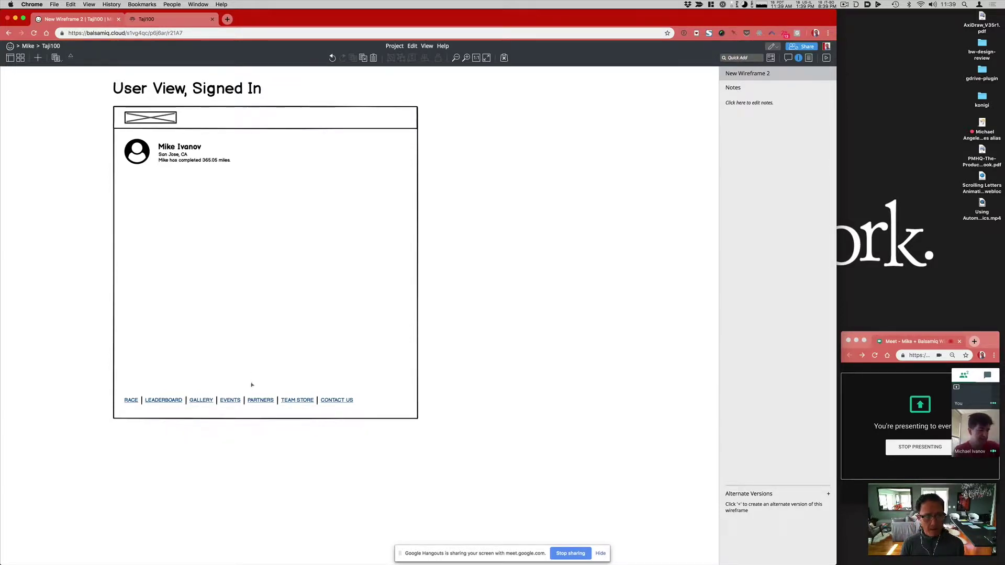
pyautogui.click(246, 129)
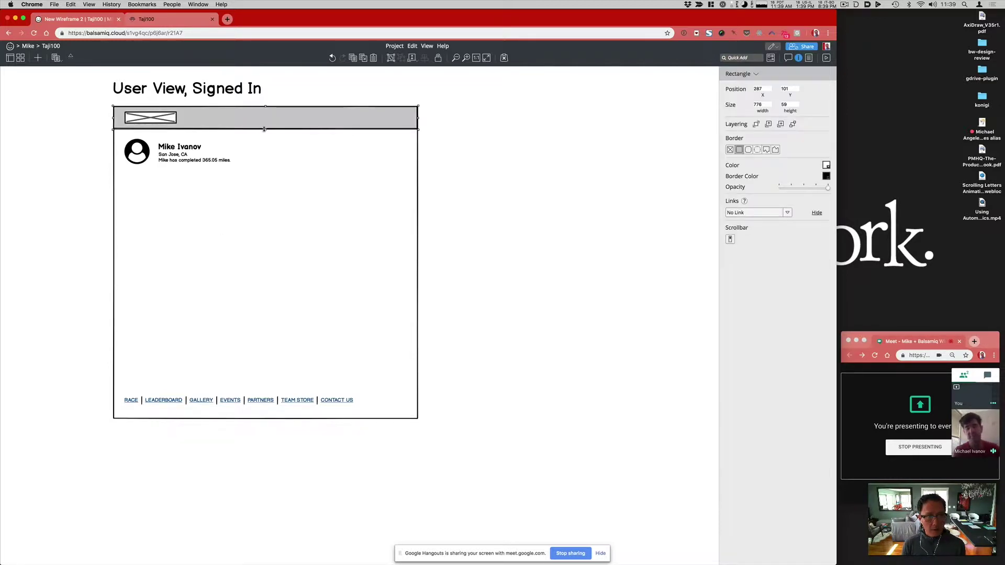
pyautogui.click(465, 186)
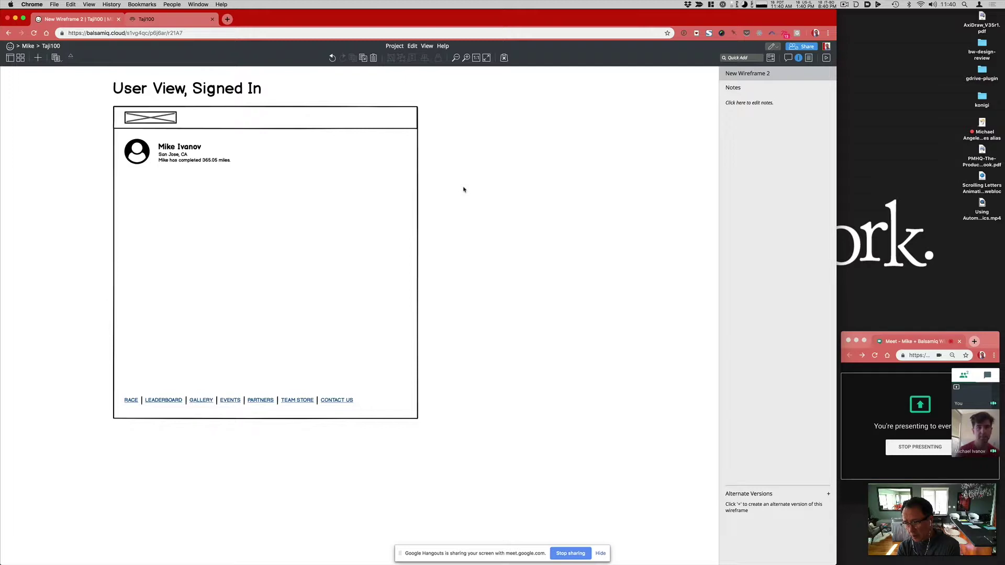
pyautogui.click(209, 130)
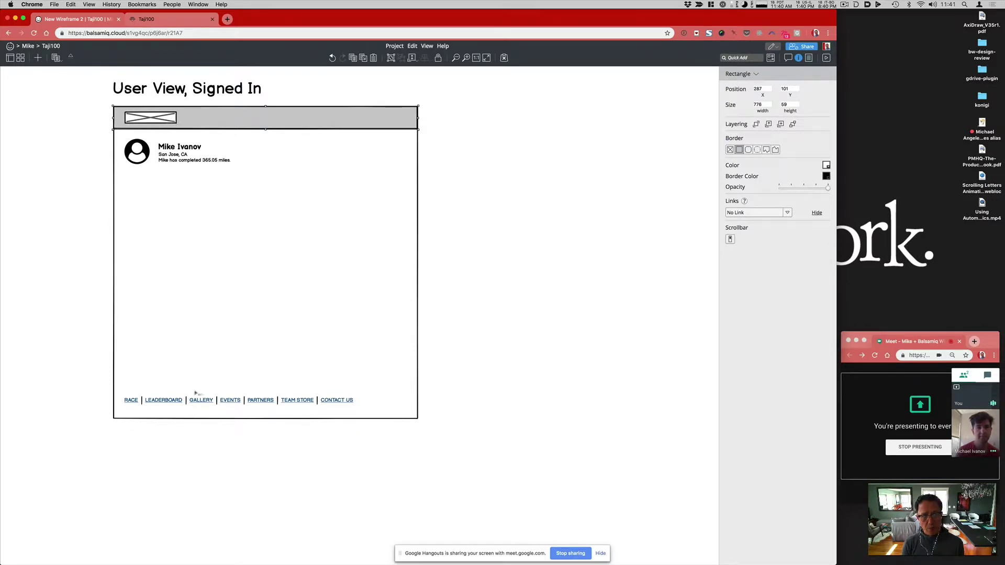
pyautogui.click(154, 20)
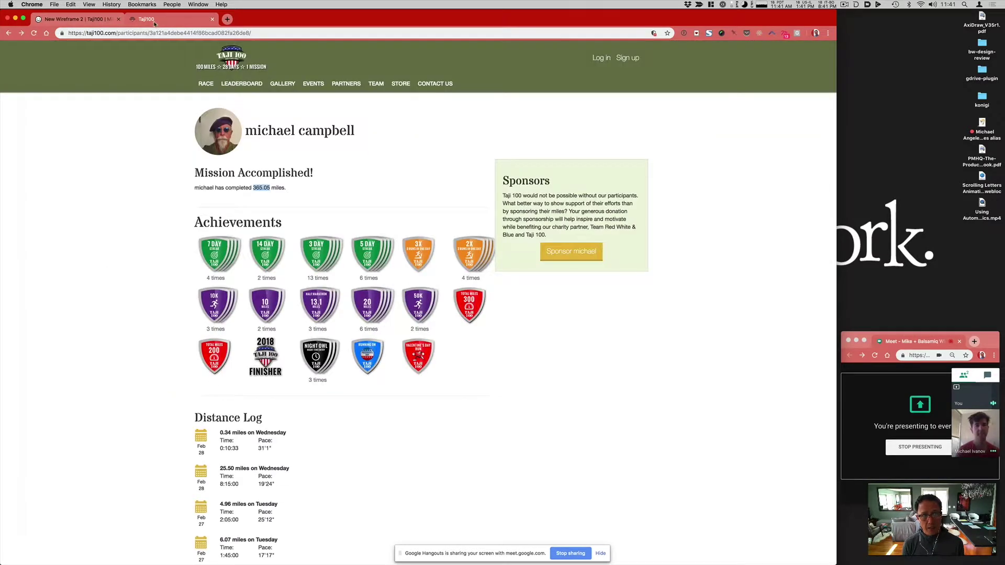
pyautogui.hotkey('ctrl', 'shift', 'Tab')
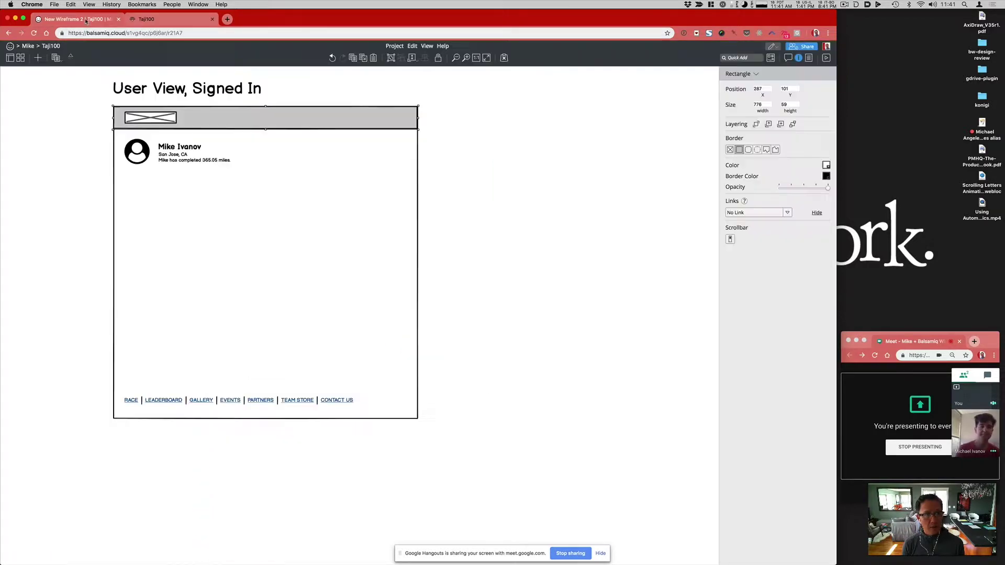
pyautogui.click(146, 20)
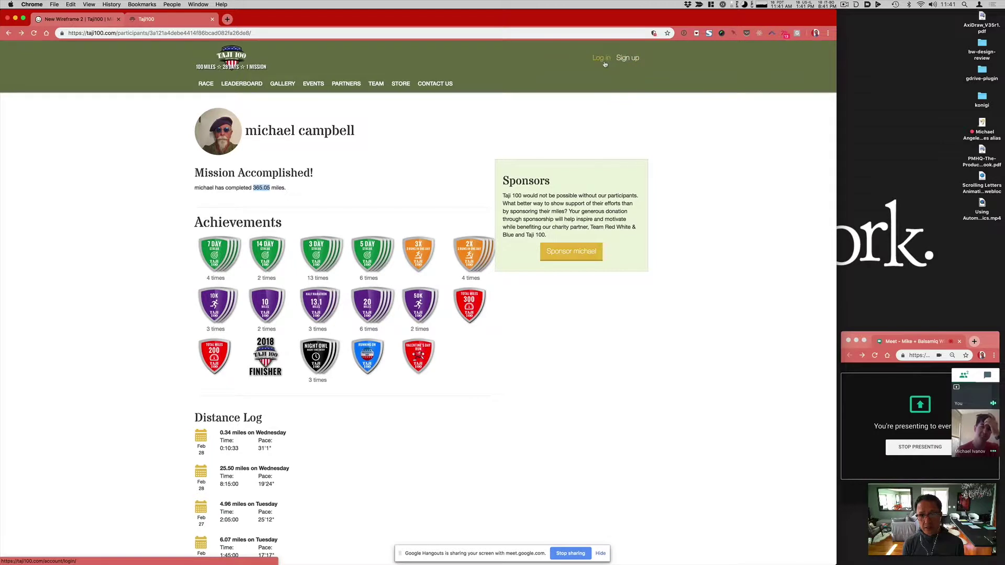
pyautogui.click(92, 22)
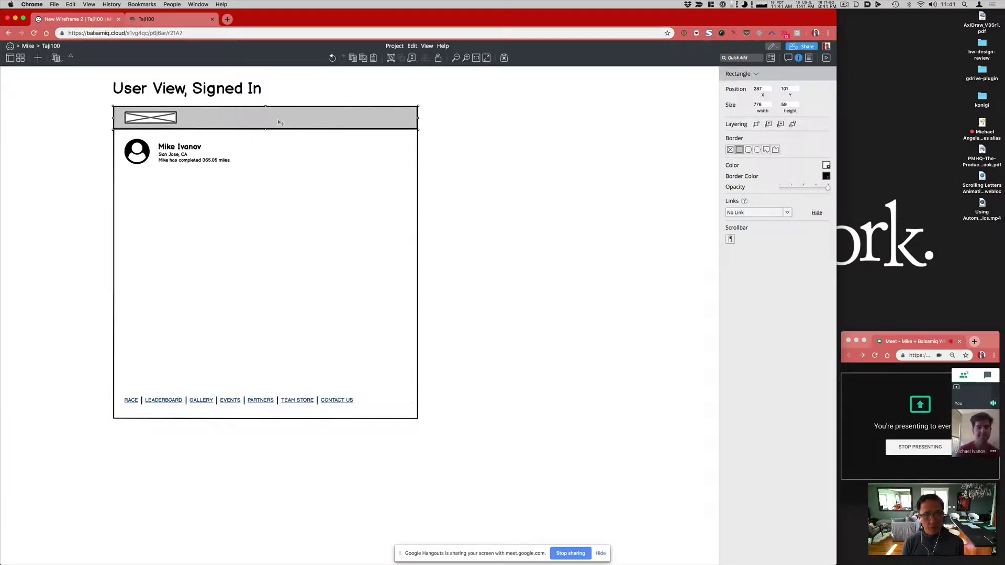
pyautogui.click(435, 154)
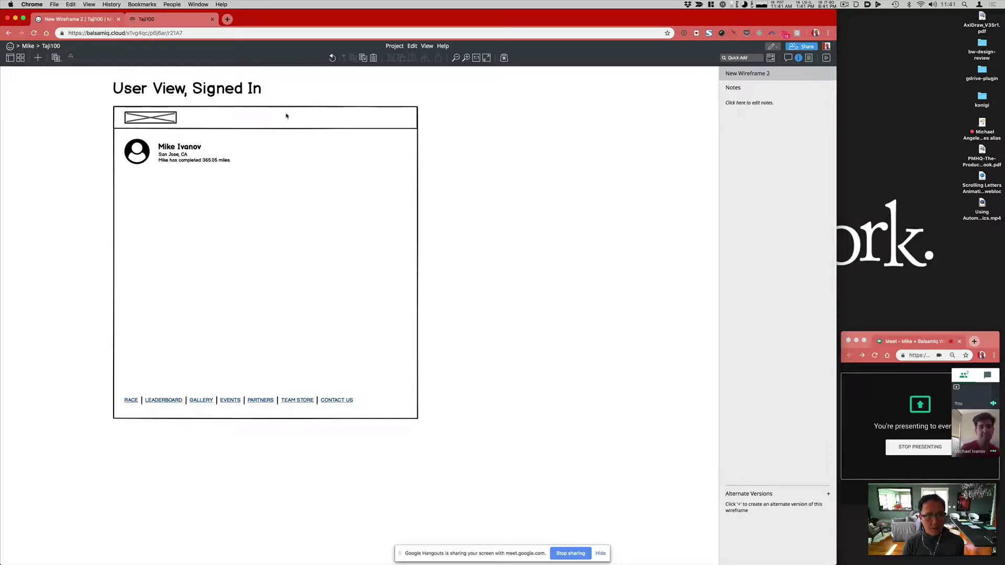
# Step: Place a text block on the header's right side, then cancel converting it into a button
pyautogui.press('t')
pyautogui.moveTo(276, 112); pyautogui.dragTo(331, 126)
pyautogui.click(334, 125)
pyautogui.press('super+t')
pyautogui.write('button')
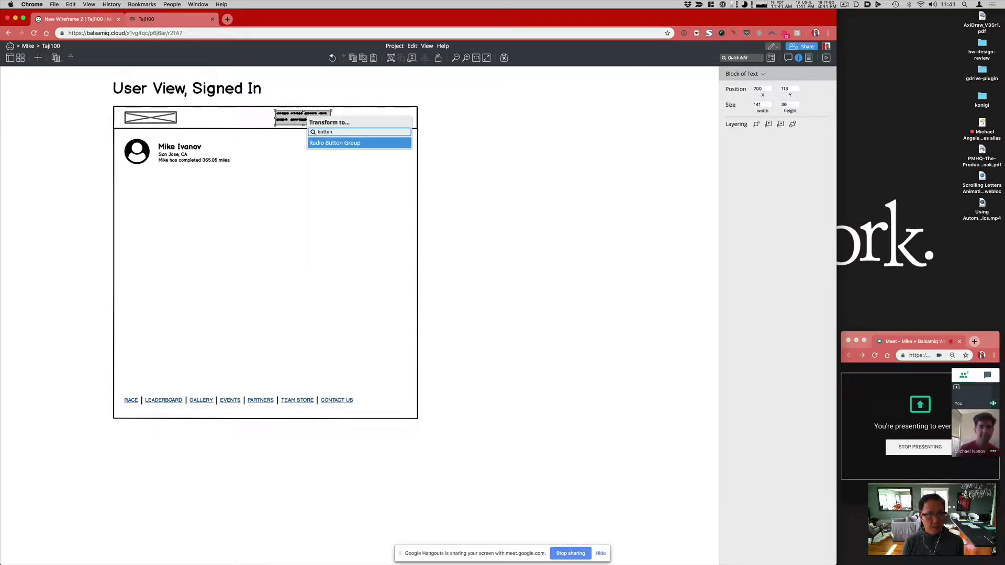
pyautogui.press('Escape')
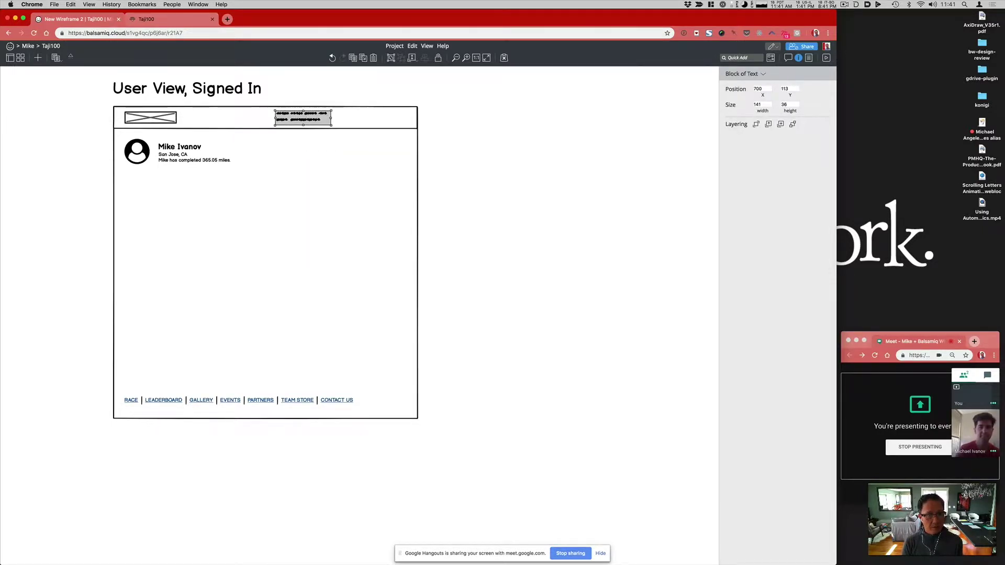
pyautogui.press('Escape')
# Step: Add a button to the header labelled 'Log Distance'
pyautogui.press('/')
pyautogui.write('re')
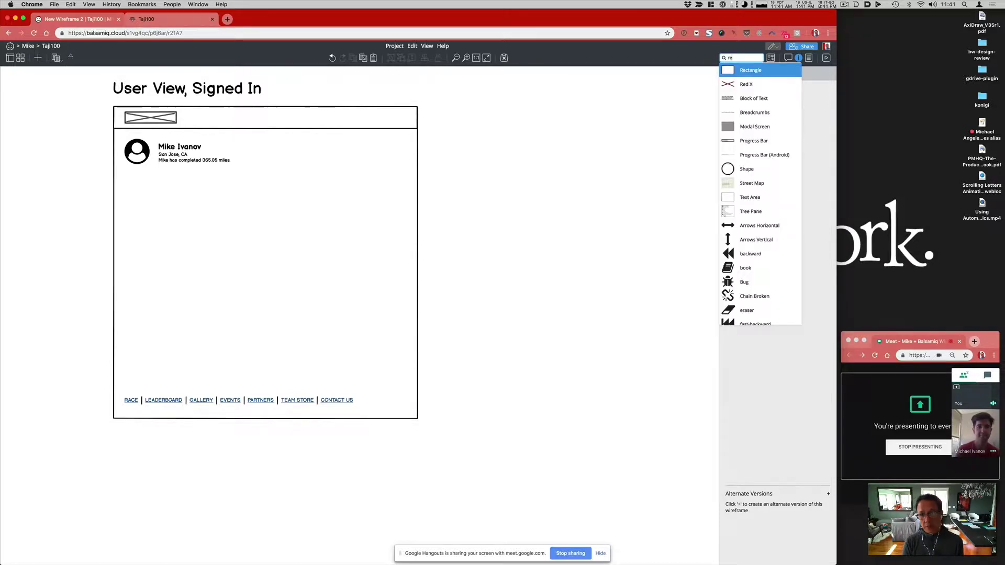
pyautogui.press('BackSpace')
pyautogui.press('BackSpace')
pyautogui.write('bu')
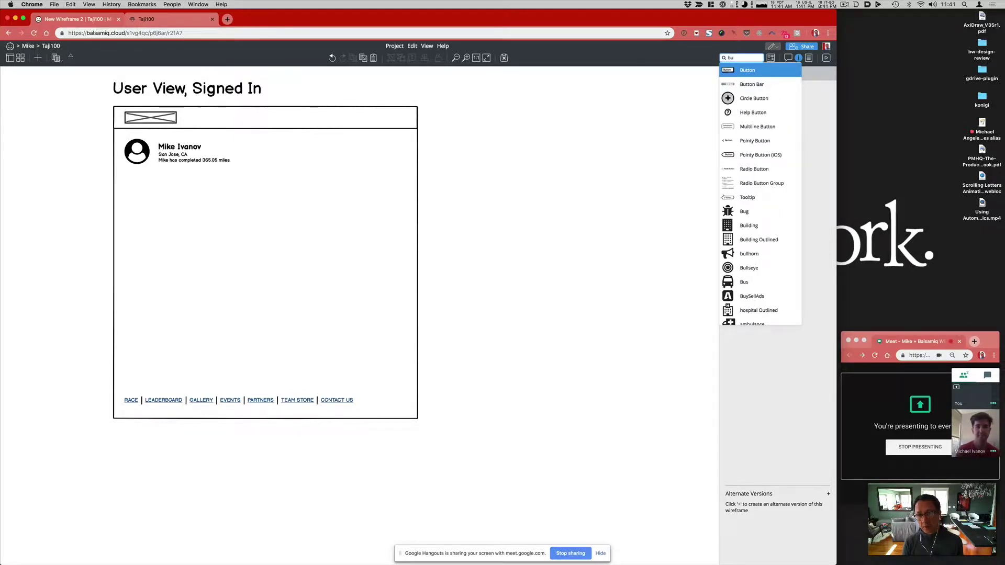
pyautogui.press('Return')
pyautogui.moveTo(33, 92); pyautogui.dragTo(308, 119)
pyautogui.doubleClick(308, 118)
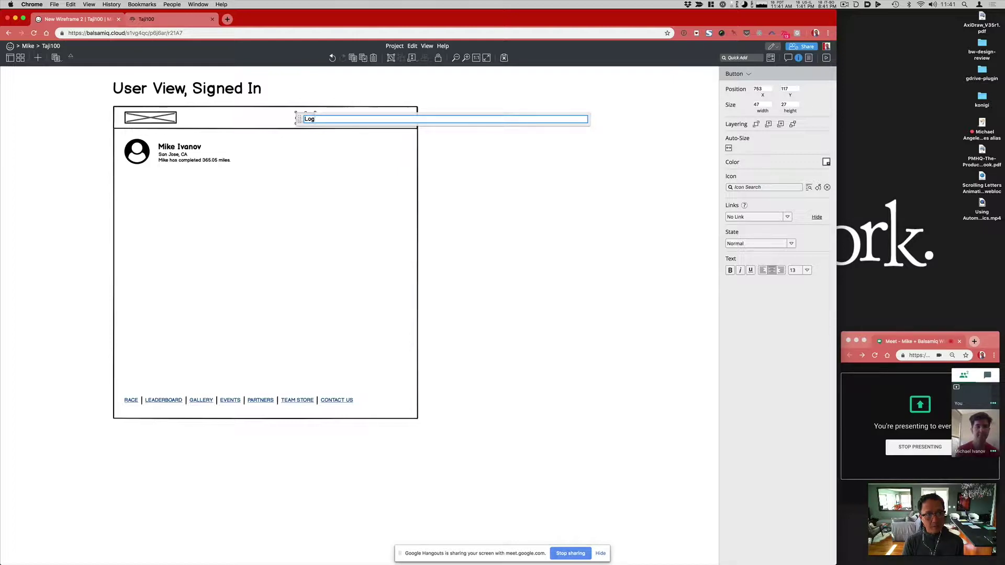
pyautogui.write('Log D')
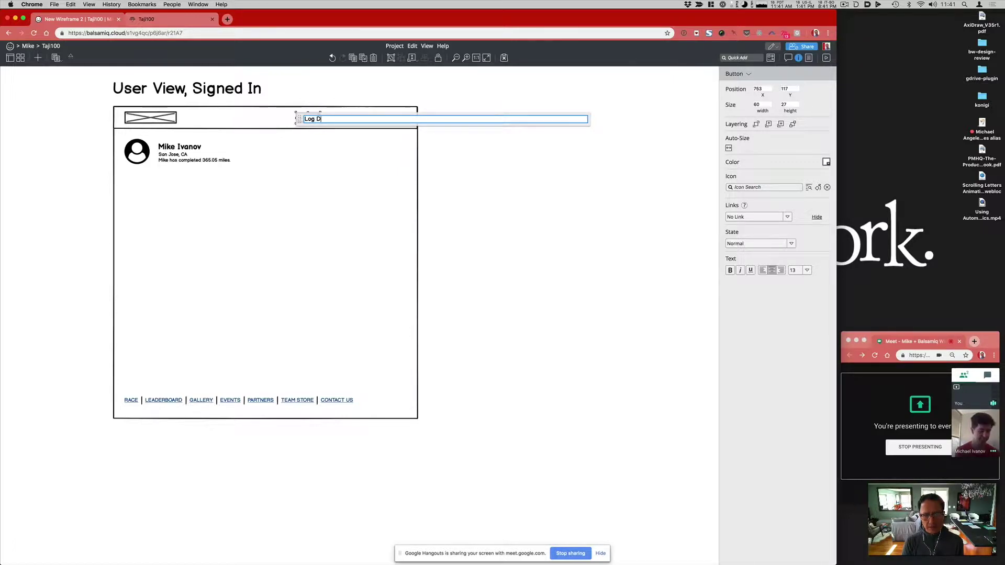
pyautogui.write('istance')
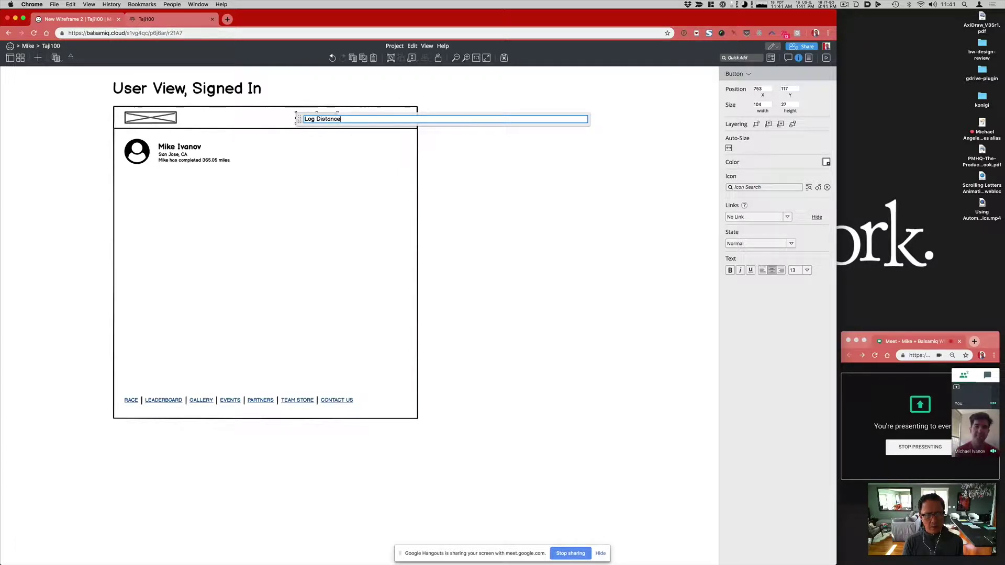
pyautogui.press('Return')
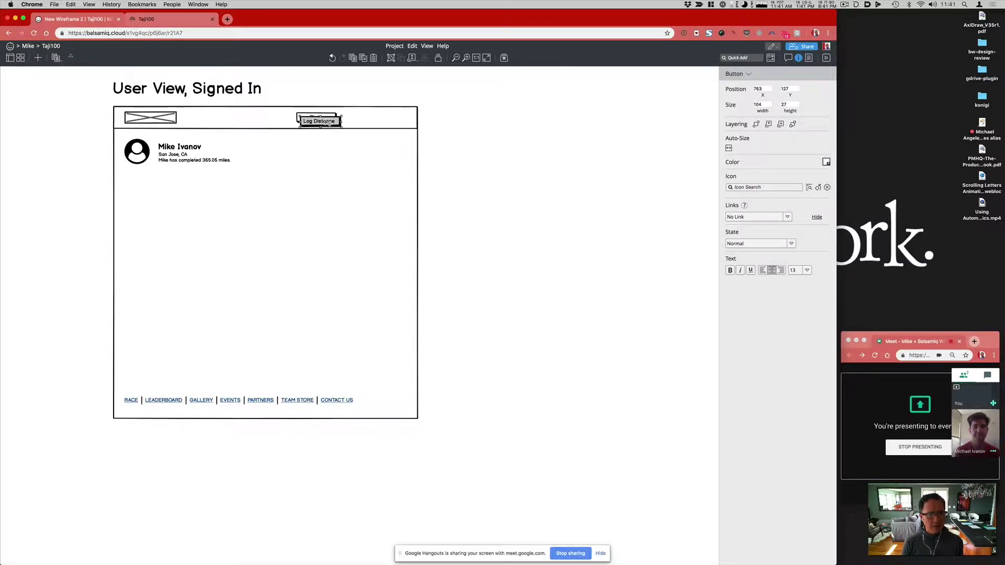
# Step: Duplicate the button to its right and relabel the copy 'Leaderboard'
pyautogui.moveTo(330, 119); pyautogui.dragTo(364, 117)
pyautogui.doubleClick(364, 116)
pyautogui.write('Leaderboar')
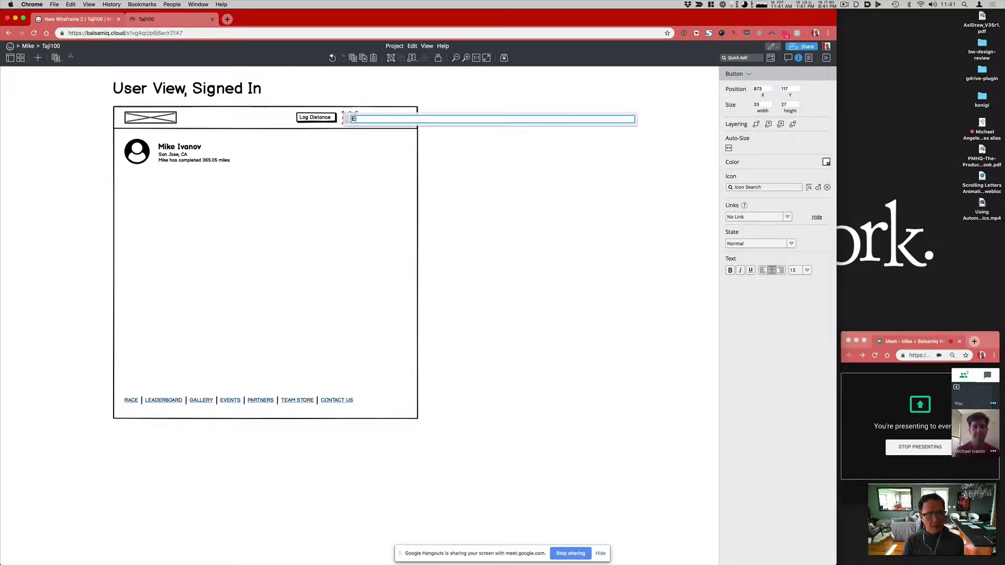
pyautogui.write('d')
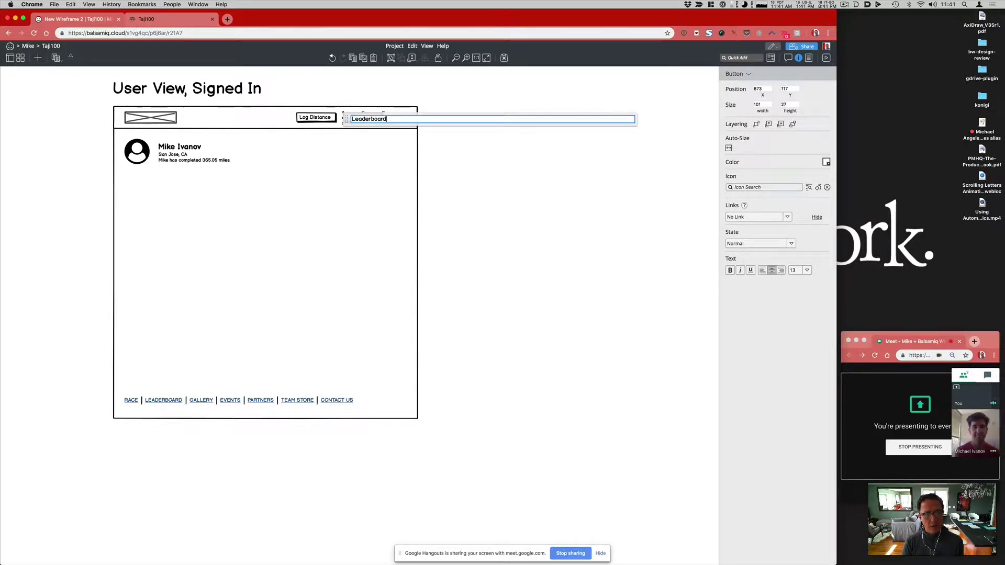
pyautogui.click(506, 241)
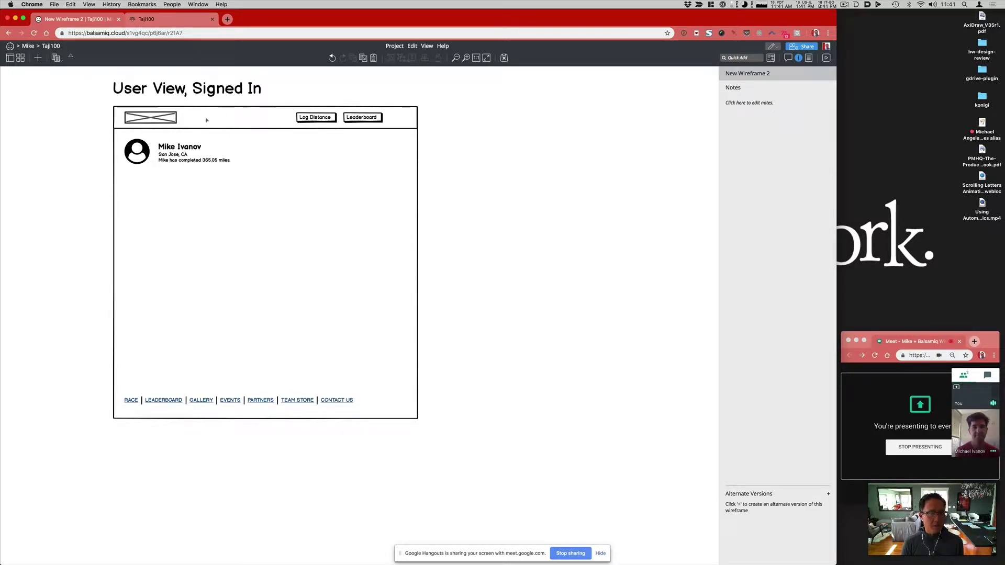
# Step: Move the Log Distance and Leaderboard buttons together to the header's right end
pyautogui.click(154, 117)
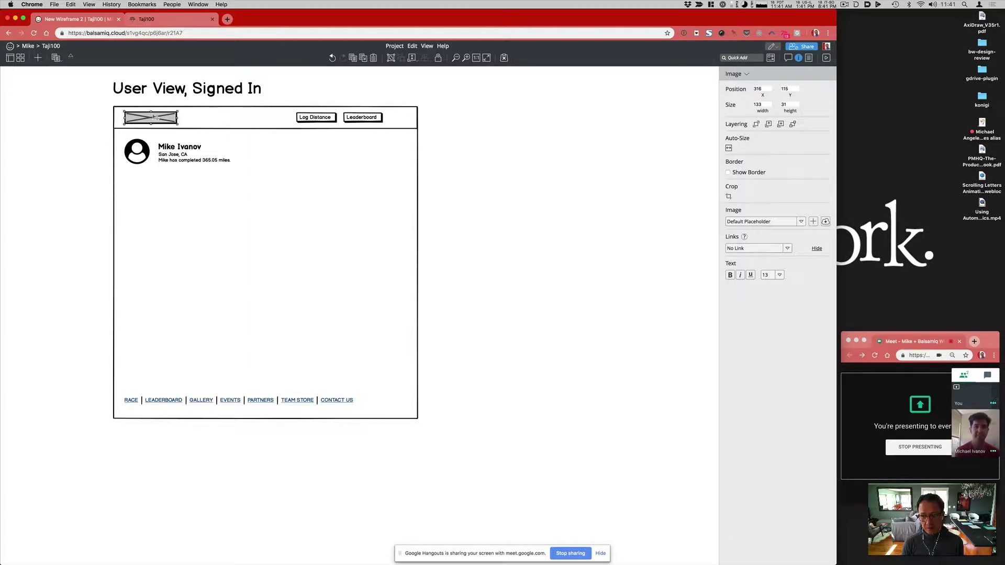
pyautogui.click(315, 118)
pyautogui.keyDown('shift'); pyautogui.click(366, 118); pyautogui.keyUp('shift')
pyautogui.moveTo(378, 116)
pyautogui.mouseDown()
pyautogui.moveTo(278, 116)
pyautogui.moveTo(422, 116)
pyautogui.moveTo(388, 122)
pyautogui.mouseUp()
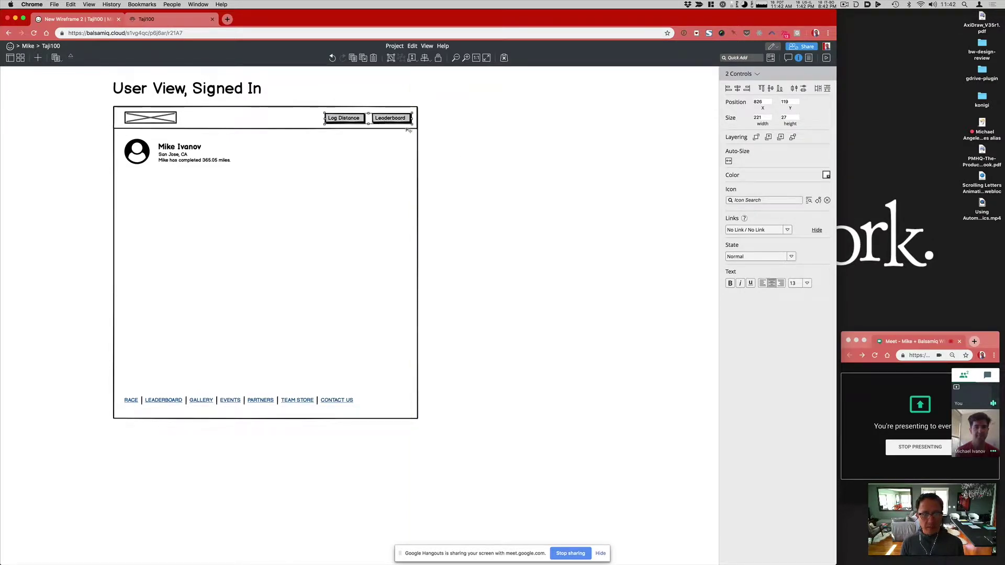
pyautogui.click(462, 166)
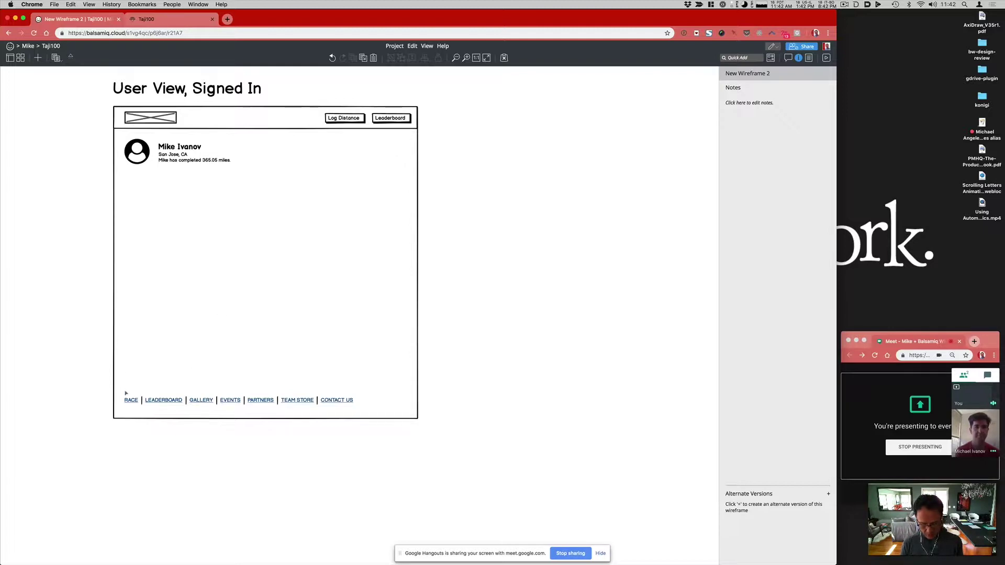
# Step: Add a horizontal rule stretched across the page width just above the footer links
pyautogui.write('hori')
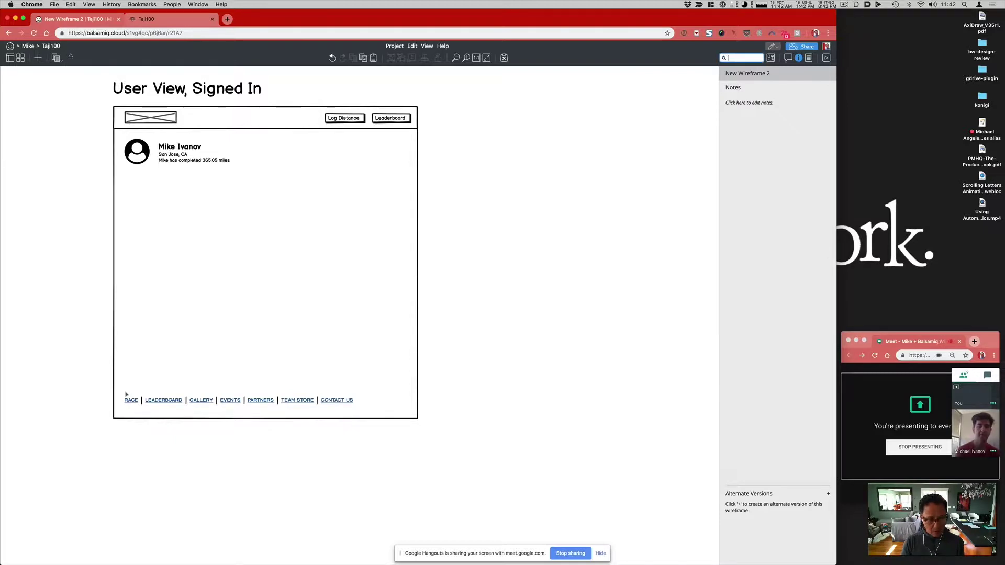
pyautogui.press('Down')
pyautogui.press('Return')
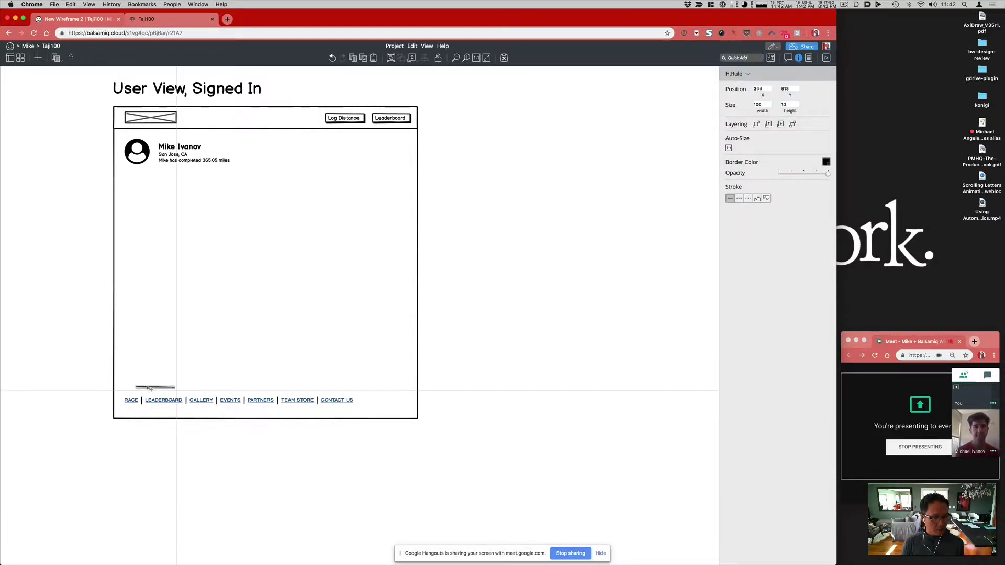
pyautogui.click(169, 390)
pyautogui.moveTo(166, 390); pyautogui.dragTo(412, 396)
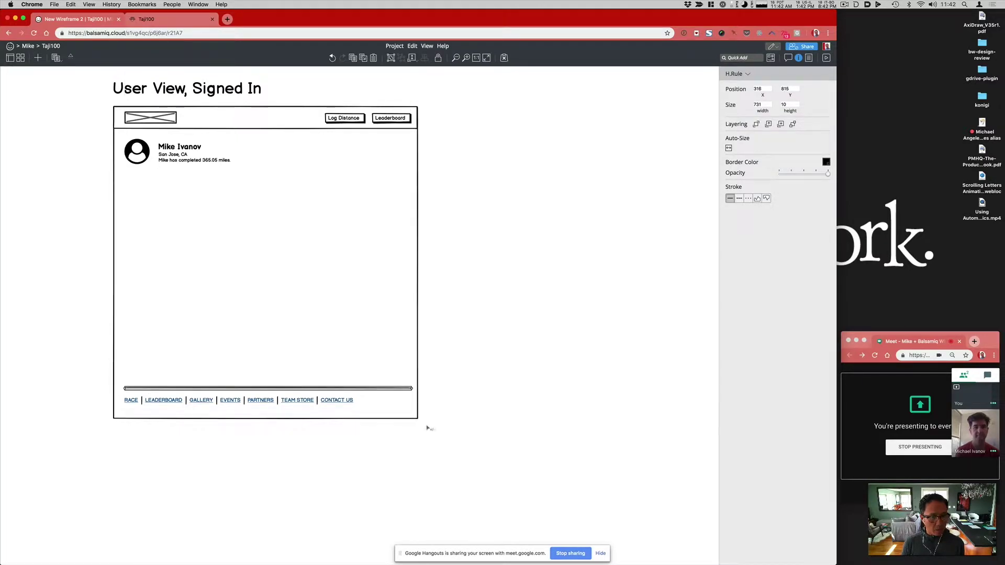
pyautogui.click(426, 424)
# Step: Add a Pointy Button under the profile details with its point set to none and a grey fill
pyautogui.press('/')
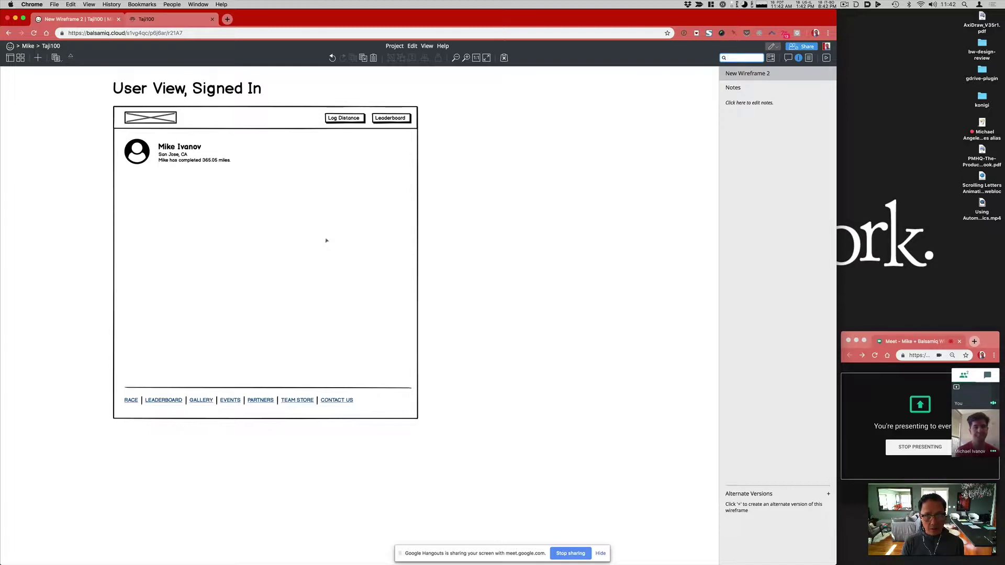
pyautogui.write('point')
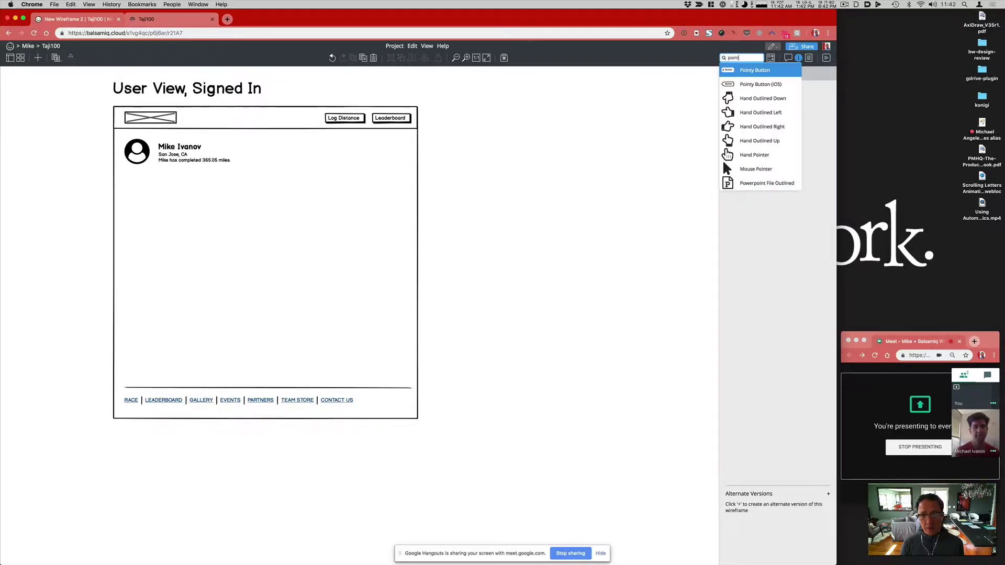
pyautogui.press('Return')
pyautogui.moveTo(37, 91); pyautogui.dragTo(140, 183)
pyautogui.click(741, 269)
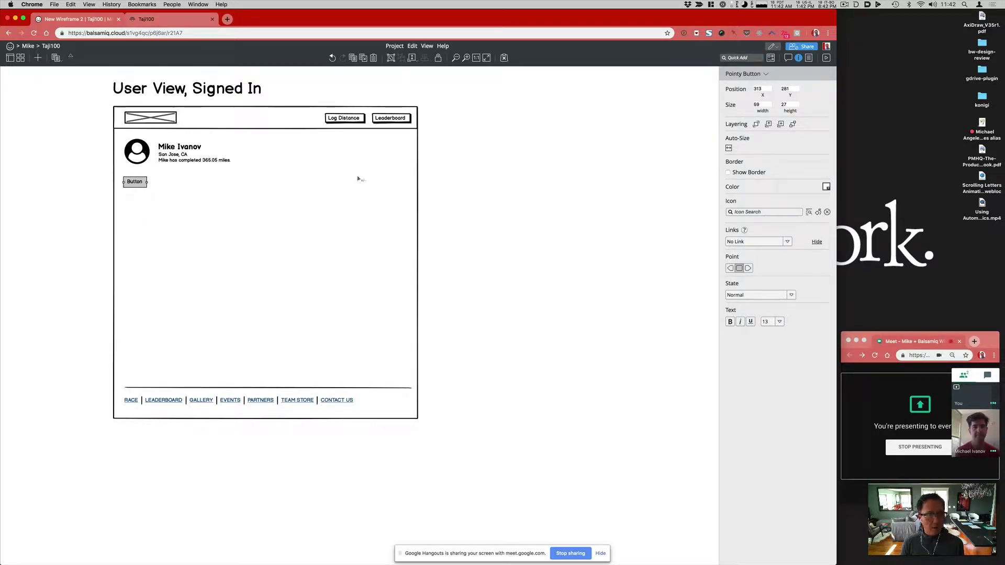
pyautogui.click(64, 200)
pyautogui.click(123, 188)
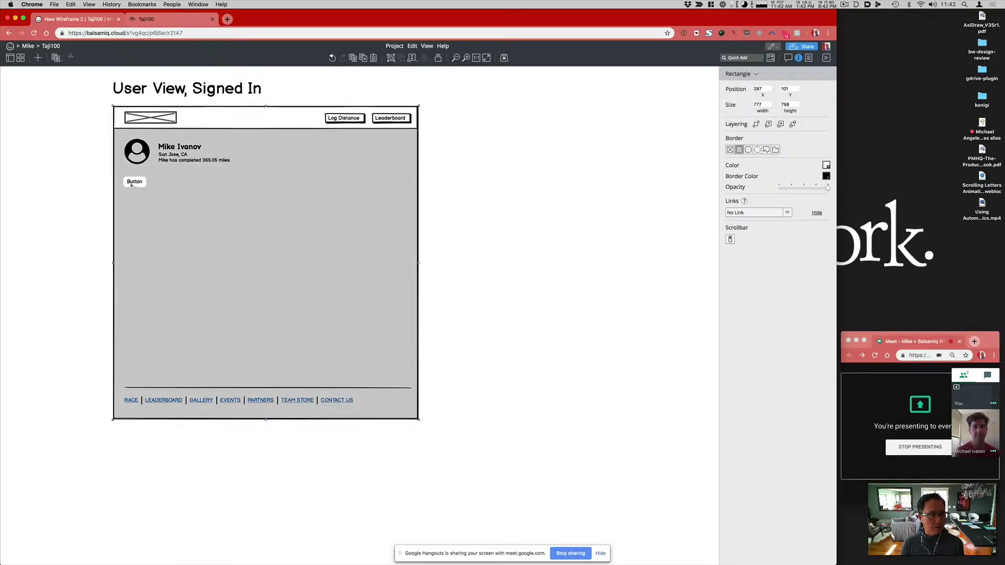
pyautogui.click(132, 185)
pyautogui.click(827, 188)
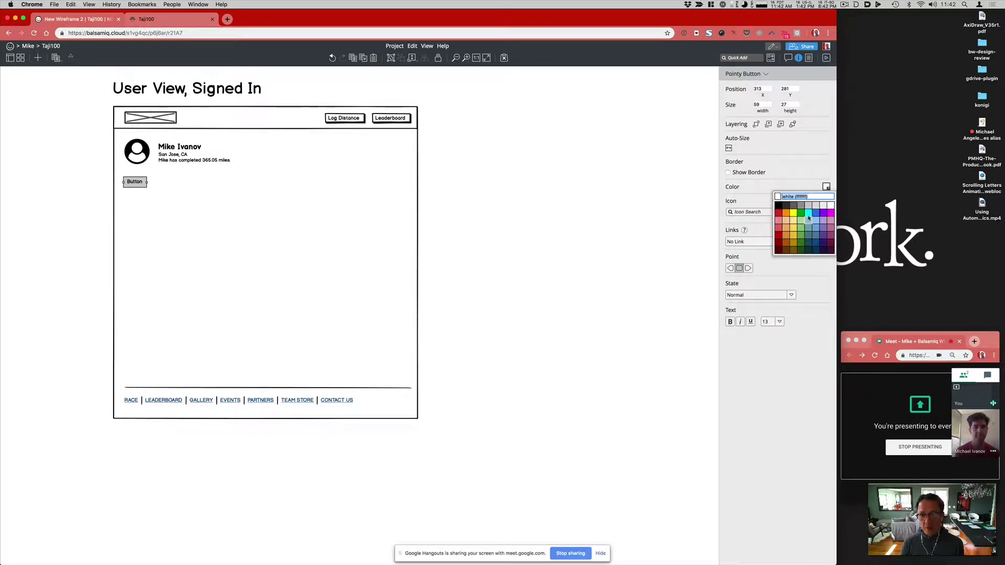
pyautogui.click(806, 204)
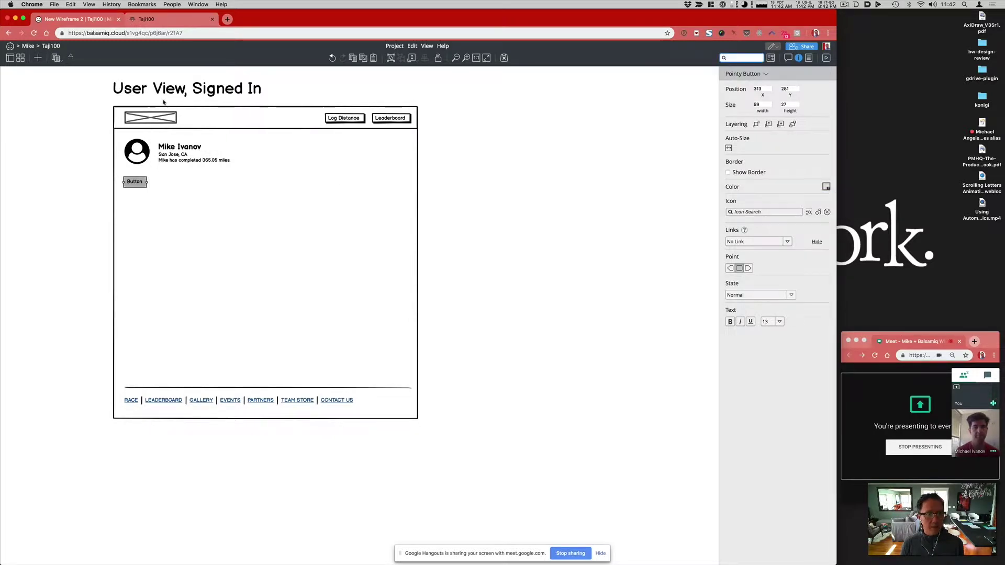
# Step: Append ' (Your View)' to the page title so it reads 'User View, Signed In (Your View)'
pyautogui.doubleClick(179, 87)
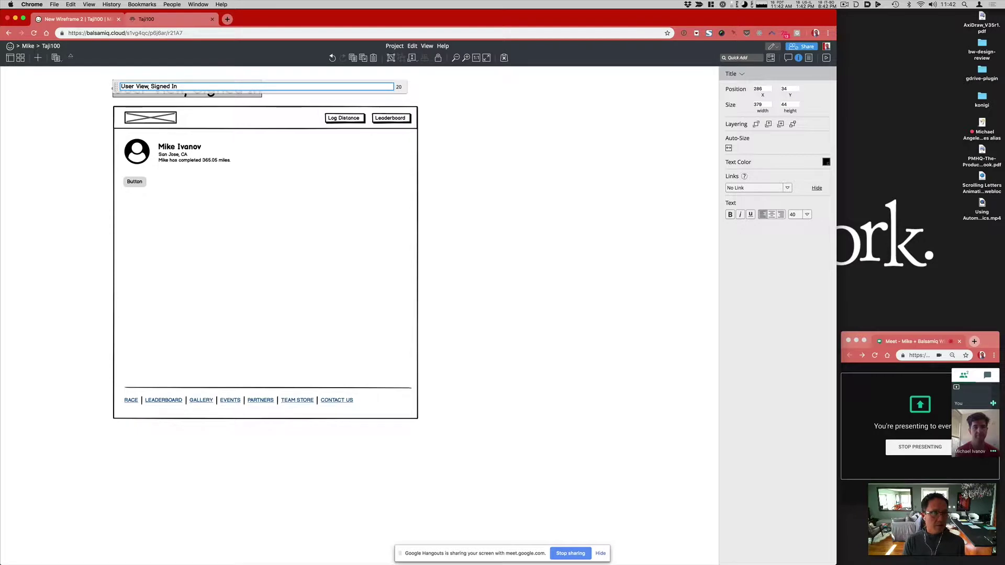
pyautogui.write('(')
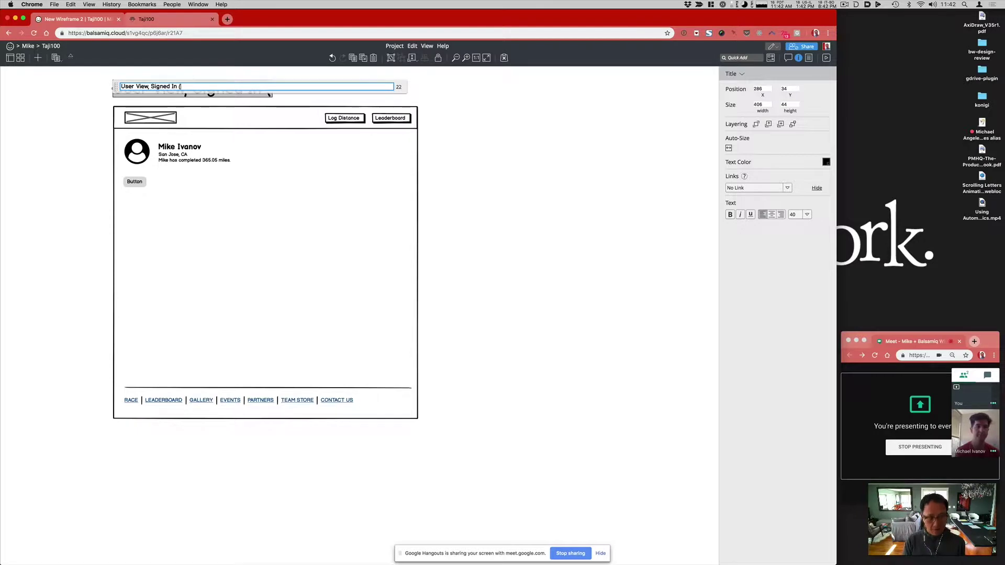
pyautogui.write('Looking at ')
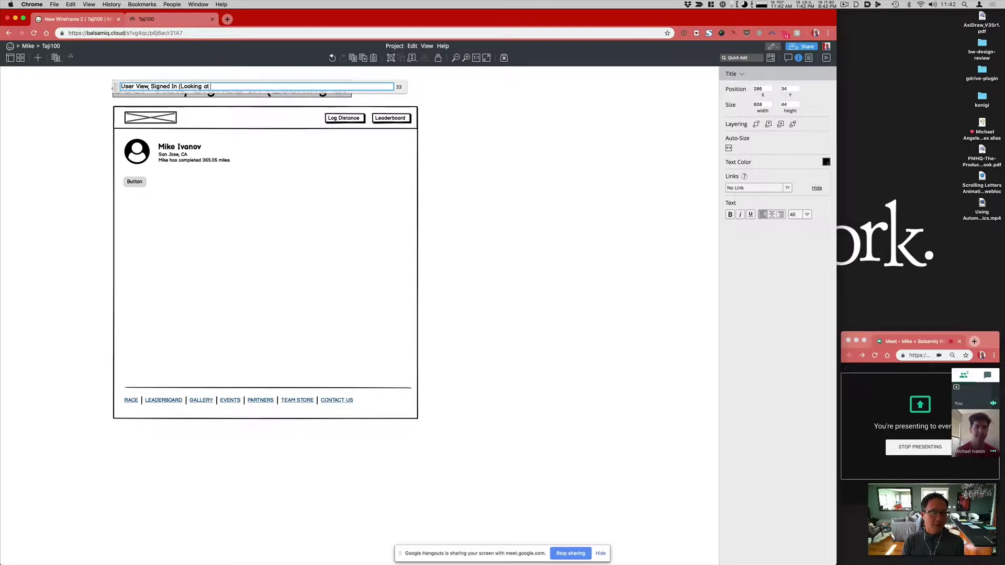
pyautogui.write('own')
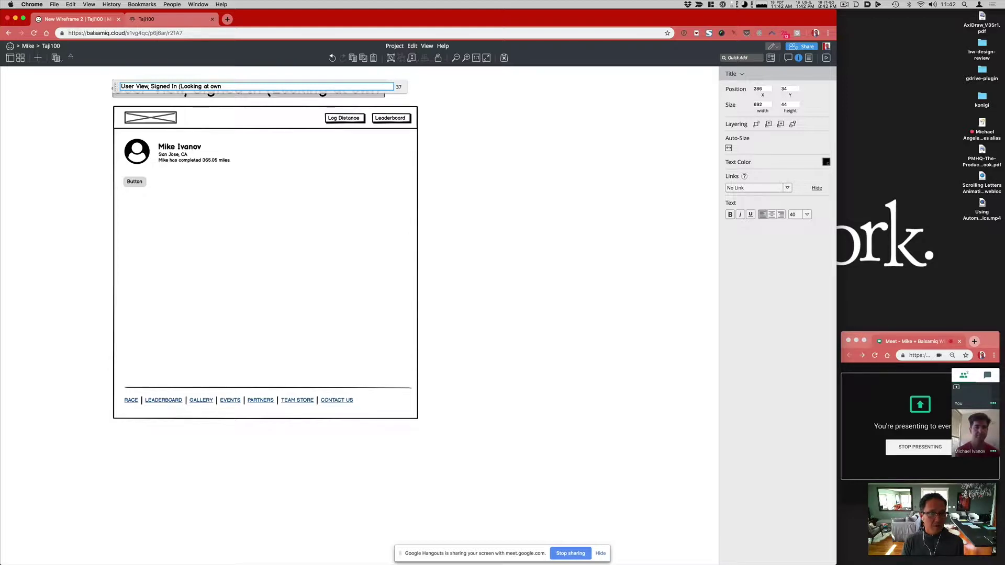
pyautogui.hotkey('shift', 'alt', 'Left')
pyautogui.hotkey('shift', 'alt', 'Left')
pyautogui.hotkey('shift', 'alt', 'Left')
pyautogui.hotkey('shift', 'alt', 'Left')
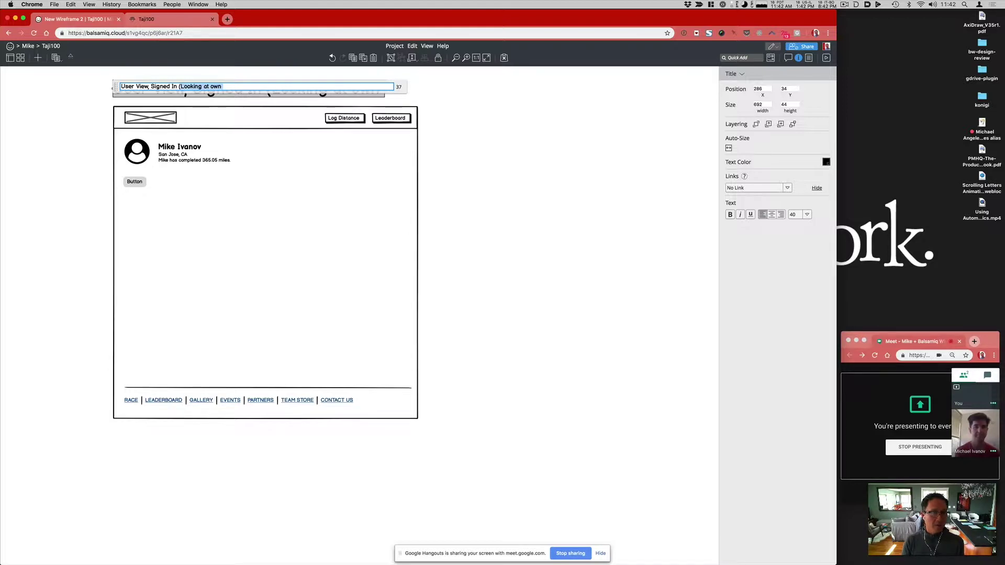
pyautogui.write('(U')
pyautogui.press('BackSpace')
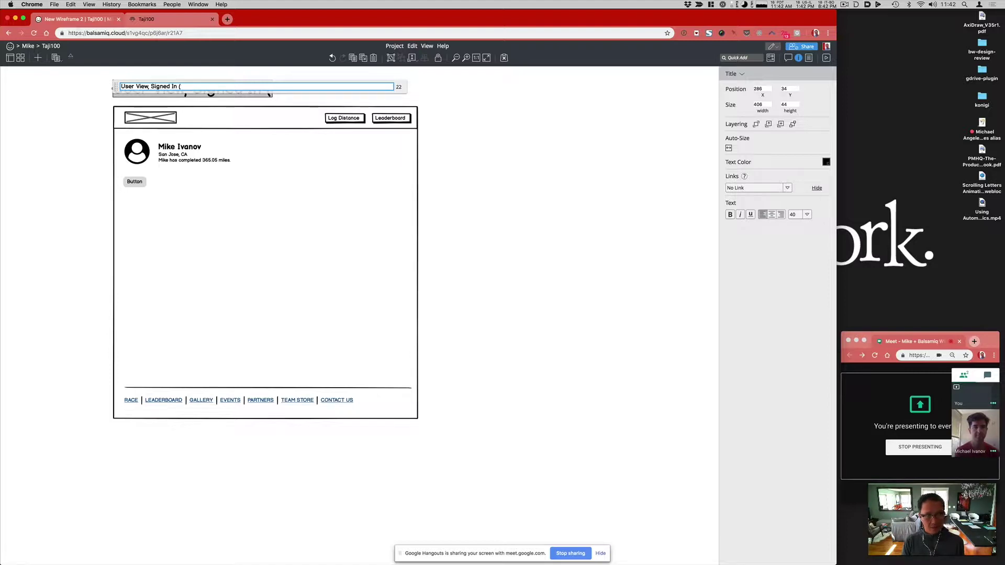
pyautogui.write('Your View)')
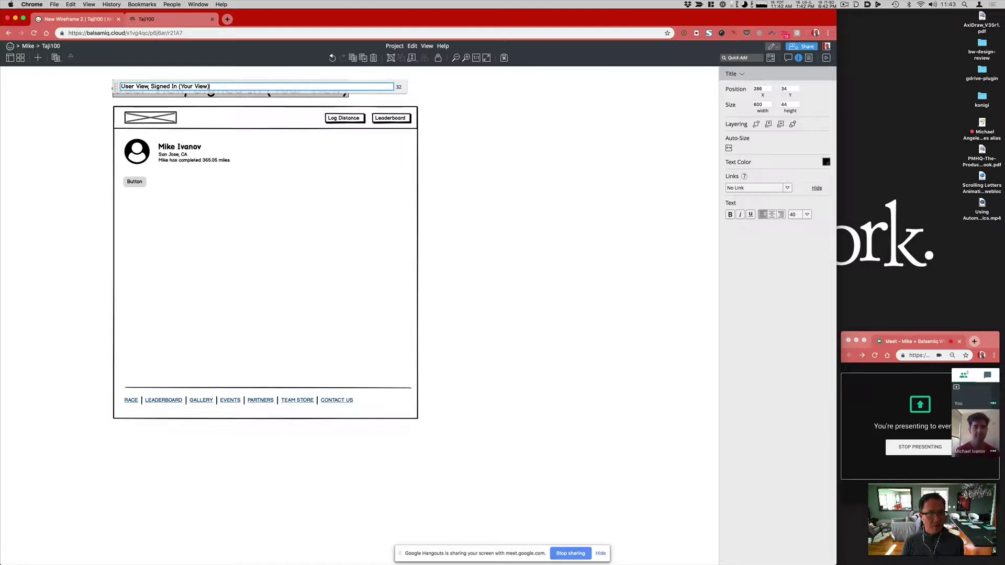
pyautogui.press('Return')
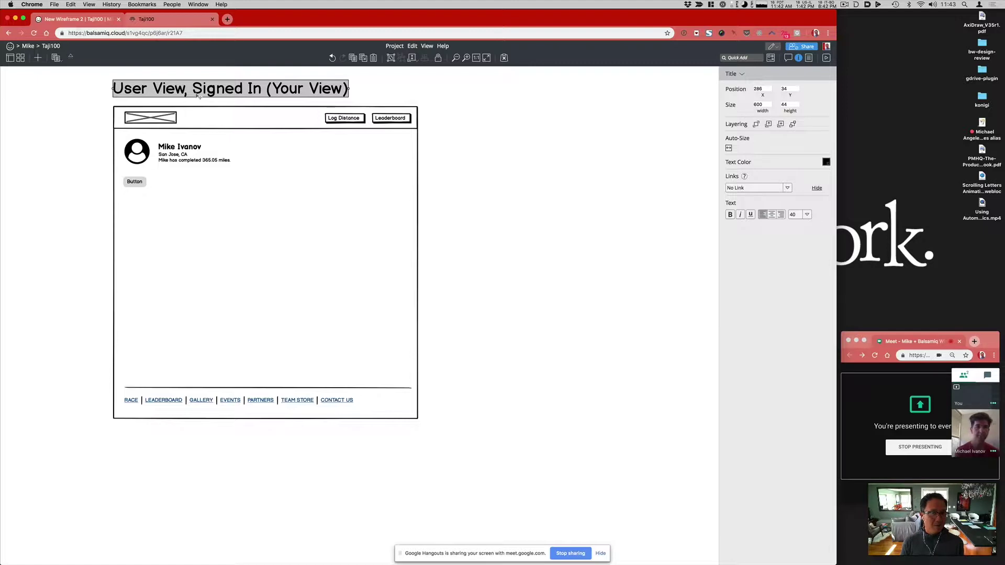
# Step: Place a copy of the title to the right reading 'User View, Signed In (Public View)'
pyautogui.moveTo(262, 93); pyautogui.dragTo(564, 95)
pyautogui.doubleClick(605, 91)
pyautogui.doubleClick(523, 86)
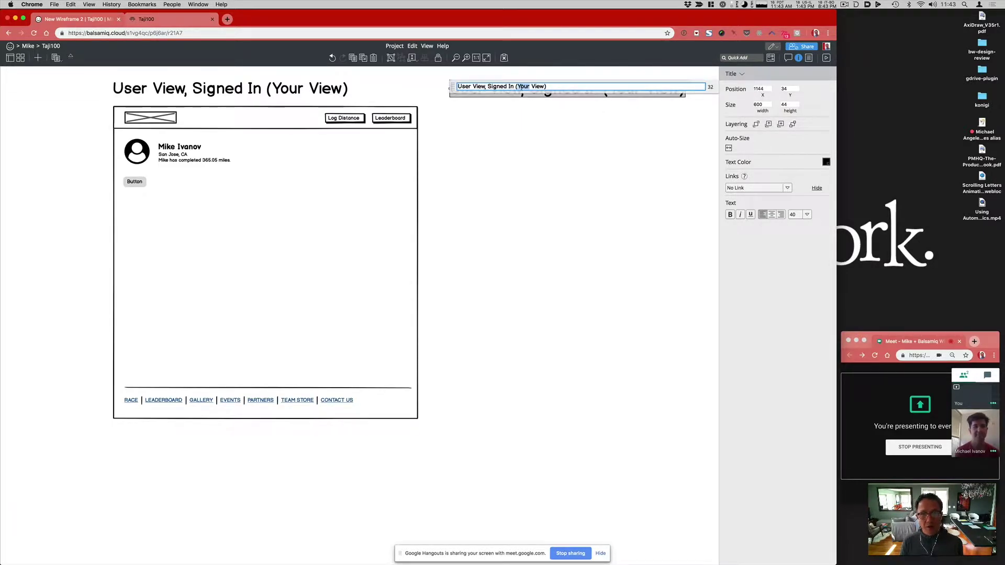
pyautogui.write('Public')
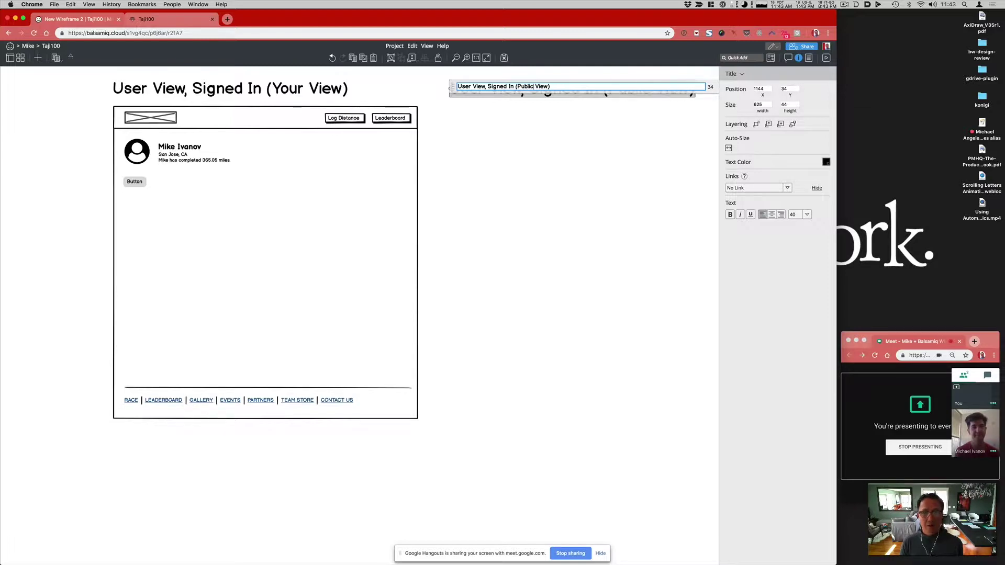
pyautogui.click(551, 148)
pyautogui.moveTo(523, 90); pyautogui.dragTo(527, 90)
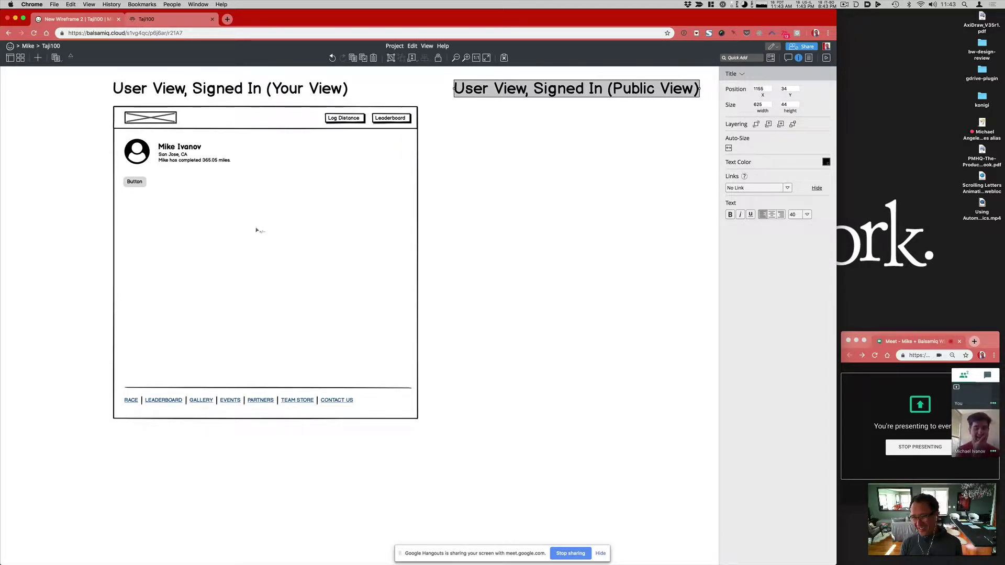
# Step: Relabel the grey button 'Edit' and position it under the avatar
pyautogui.moveTo(139, 184); pyautogui.dragTo(303, 162)
pyautogui.doubleClick(142, 172)
pyautogui.write('Edit')
pyautogui.press('Return')
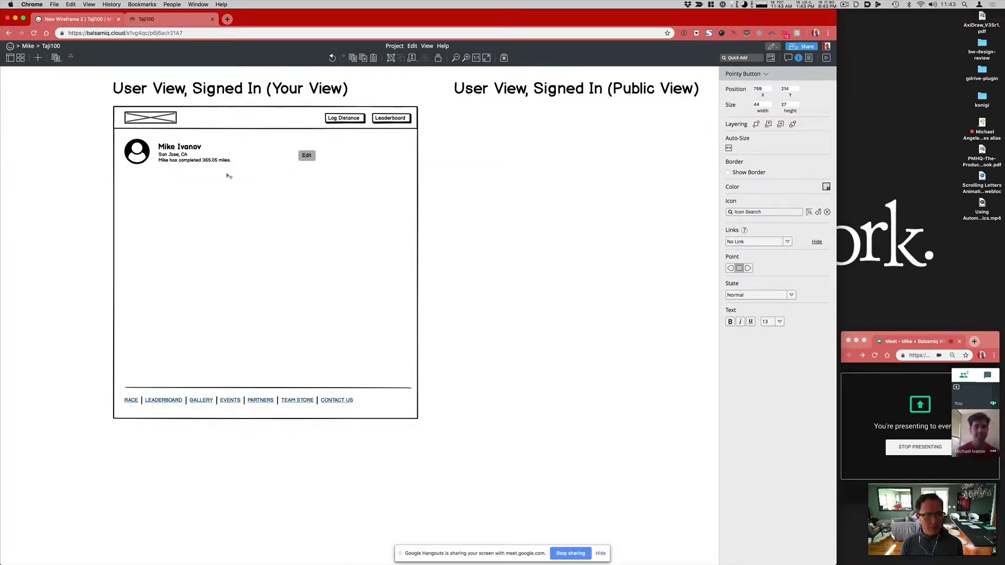
pyautogui.moveTo(228, 177); pyautogui.dragTo(135, 175)
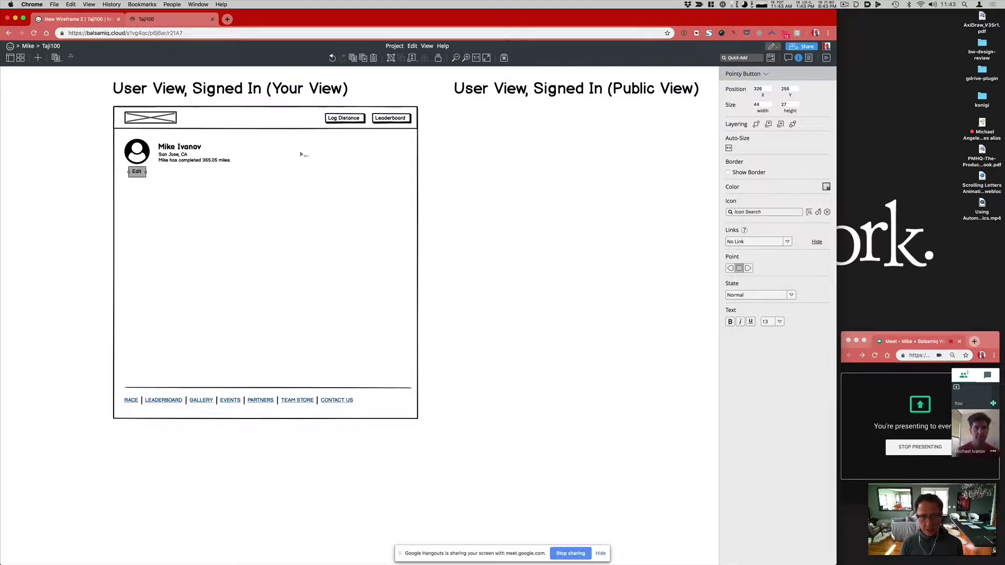
# Step: Draw a wide box below the profile details, then open the New Wireframe 1 site map
pyautogui.moveTo(300, 143)
pyautogui.mouseDown()
pyautogui.moveTo(377, 229)
pyautogui.moveTo(406, 227)
pyautogui.moveTo(389, 210)
pyautogui.mouseUp()
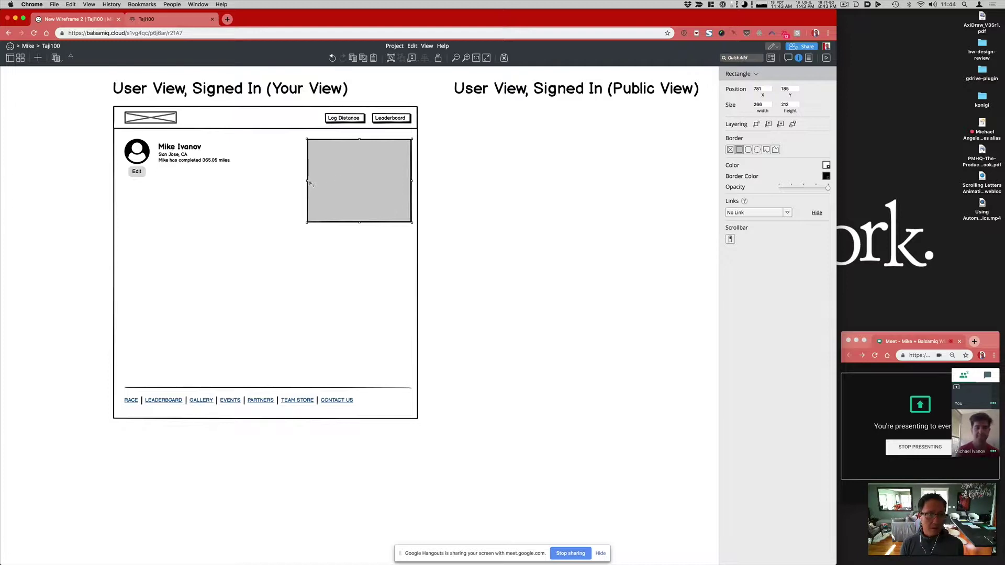
pyautogui.moveTo(311, 180); pyautogui.dragTo(314, 180)
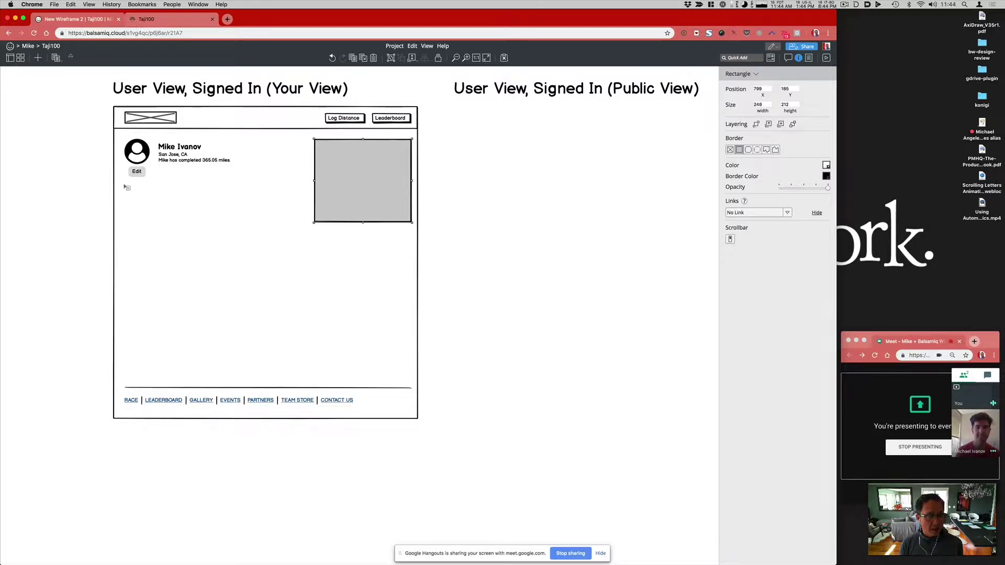
pyautogui.moveTo(127, 180); pyautogui.dragTo(307, 226)
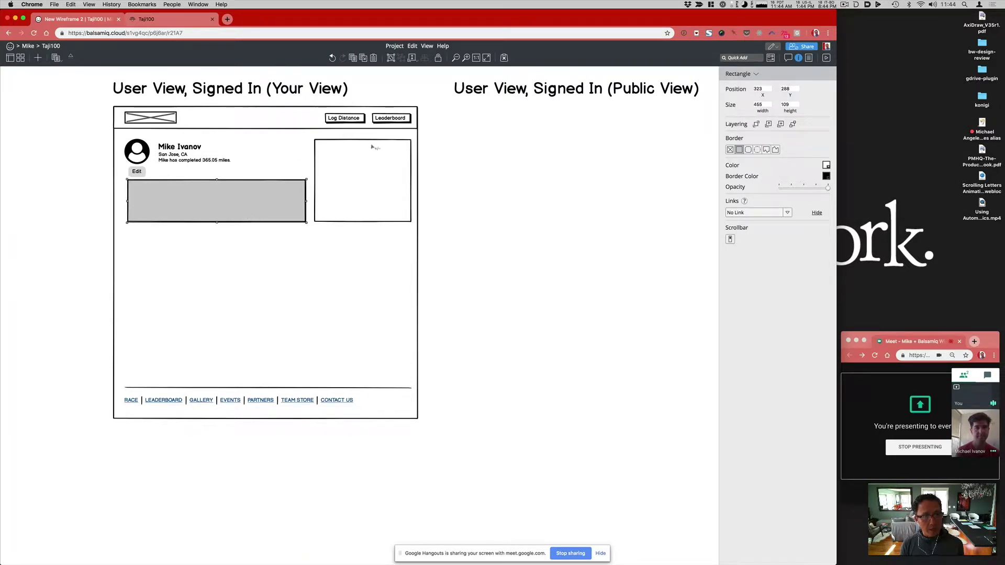
pyautogui.click(70, 58)
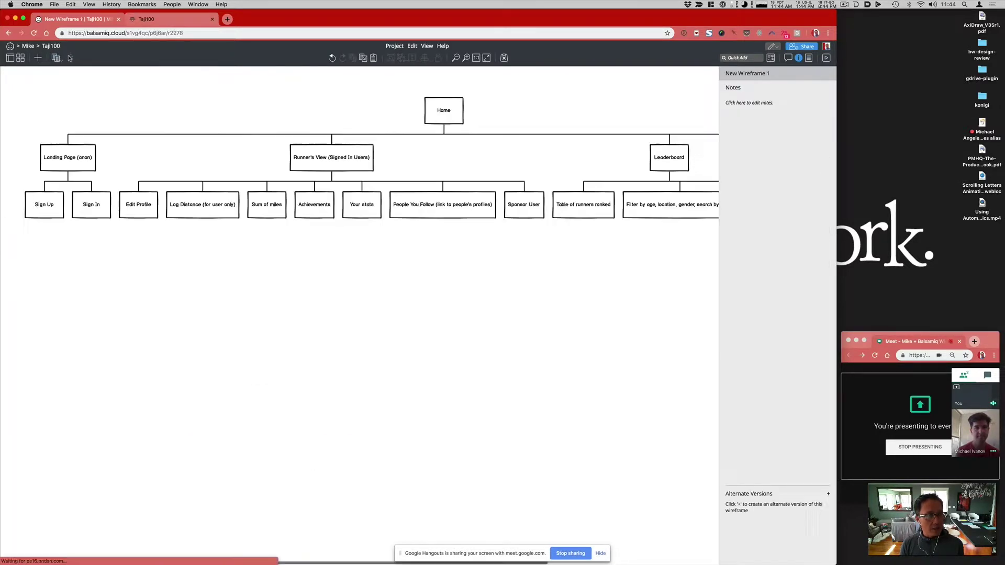
# Step: Scroll across the site map to review the Runner's View pages, then go to the Taji100 tab
pyautogui.hscroll(3, 456, 206)
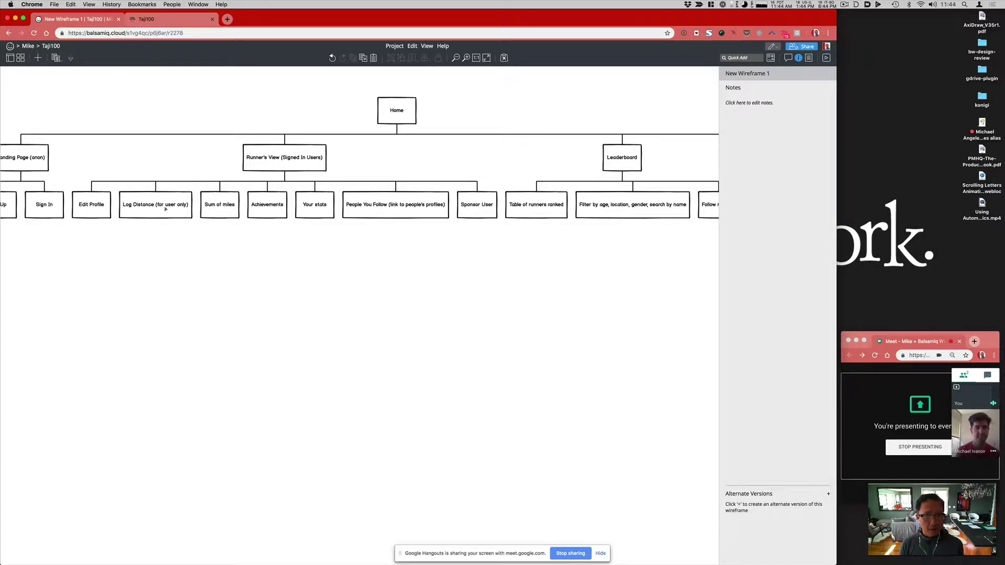
pyautogui.click(285, 214)
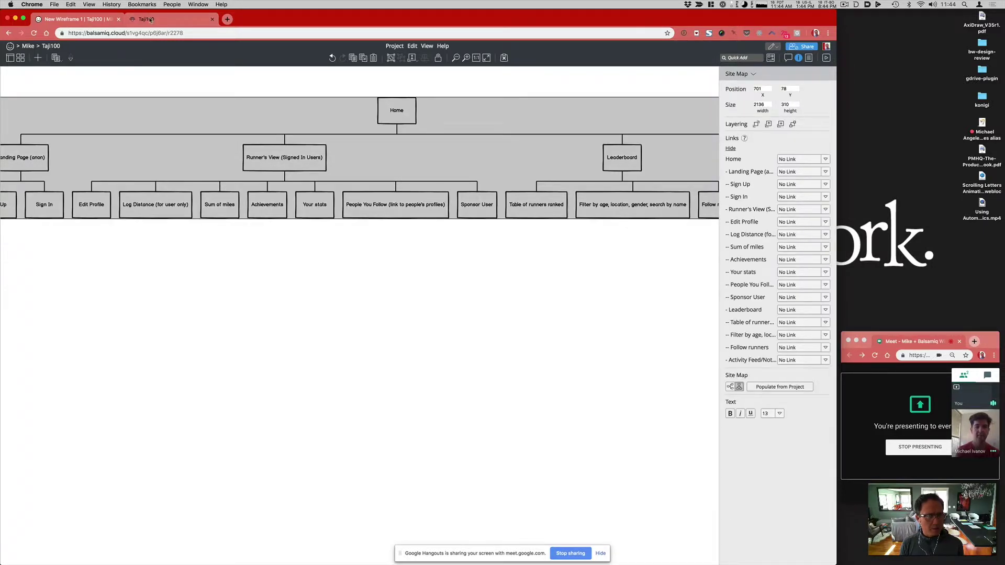
pyautogui.click(146, 19)
# Step: Scroll through the participant's Achievements and Distance Log, then return to the wireframe tab
pyautogui.scroll(-5, 246, 311)
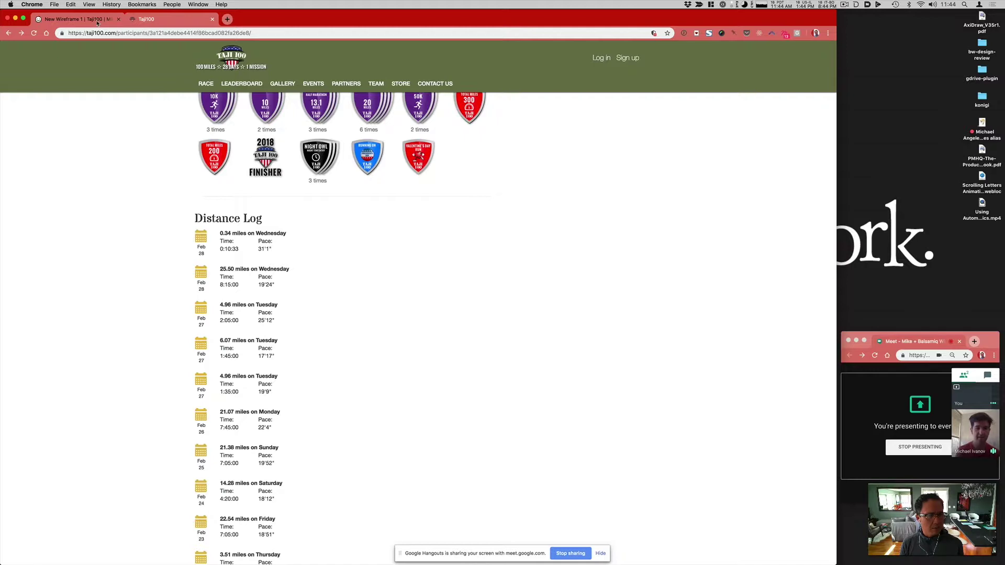
pyautogui.scroll(-10, 183, 306)
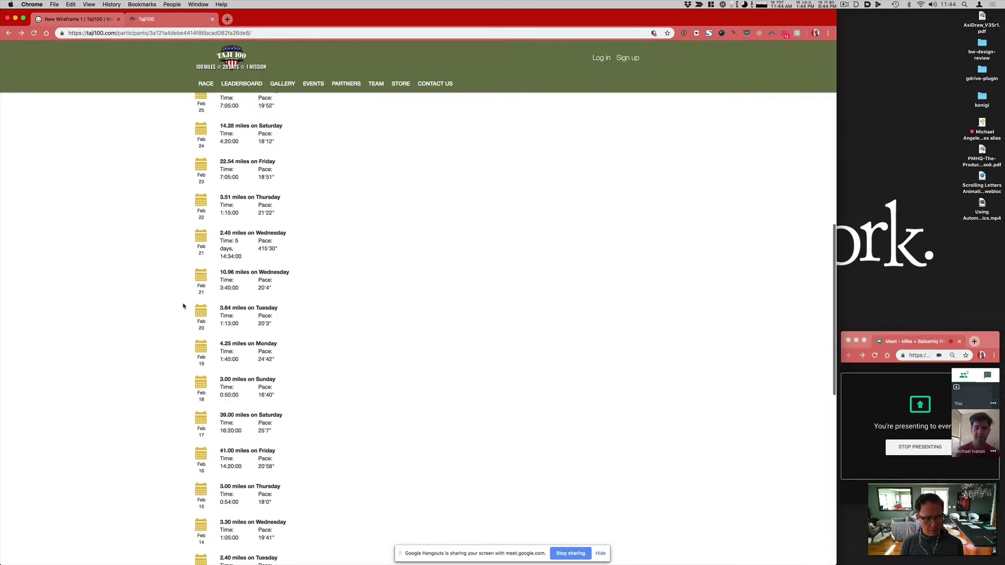
pyautogui.scroll(10, 183, 306)
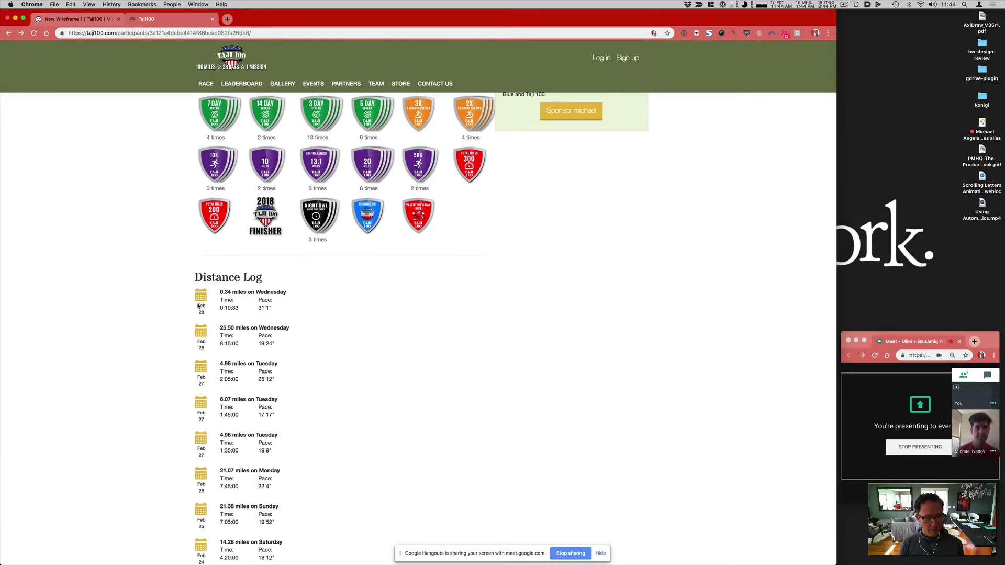
pyautogui.scroll(3, 316, 325)
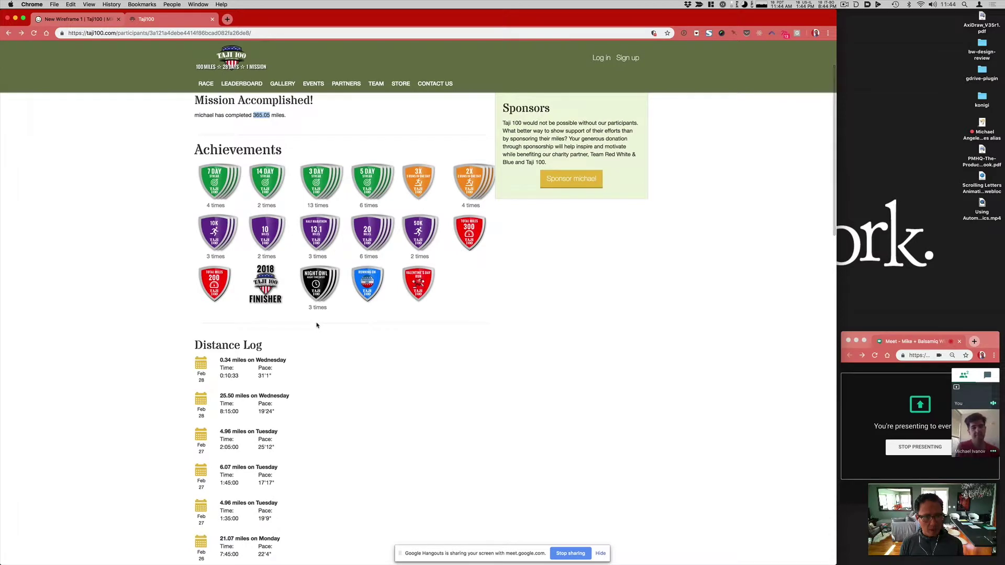
pyautogui.scroll(3, 316, 325)
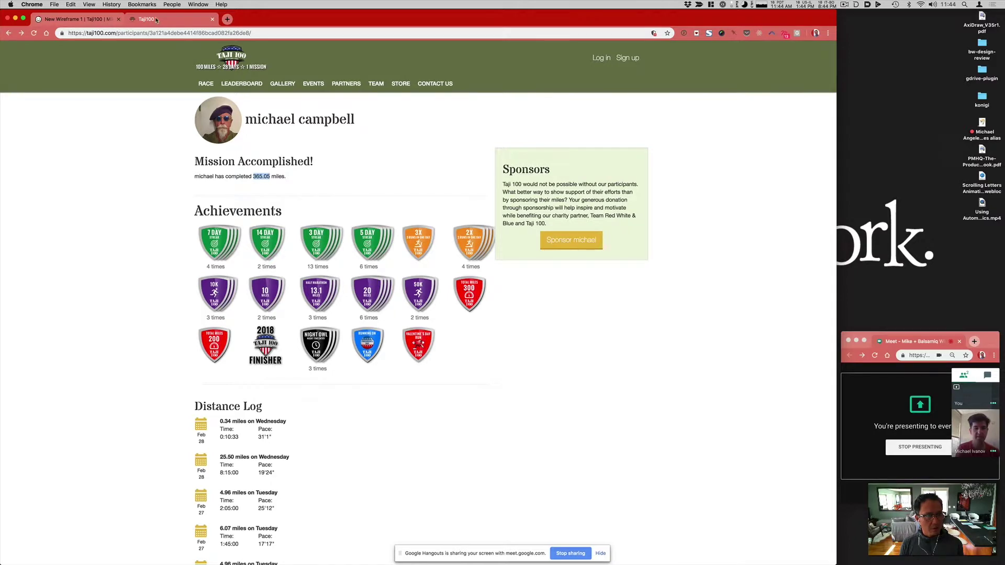
pyautogui.click(81, 19)
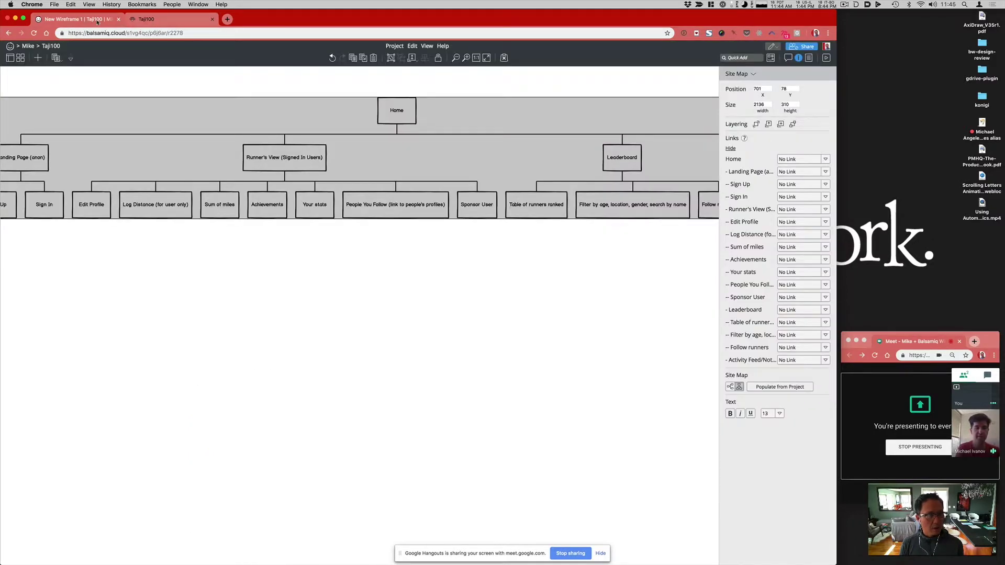
# Step: In New Wireframe 2, copy the wide box lower down and give the bottom copy a jagged torn border
pyautogui.click(71, 58)
pyautogui.click(273, 199)
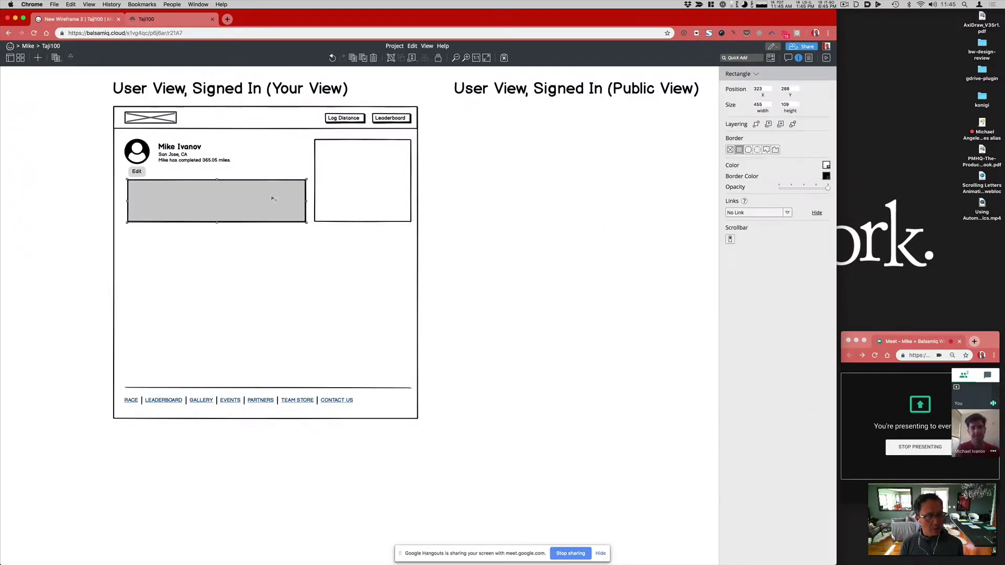
pyautogui.moveTo(250, 229); pyautogui.dragTo(219, 382)
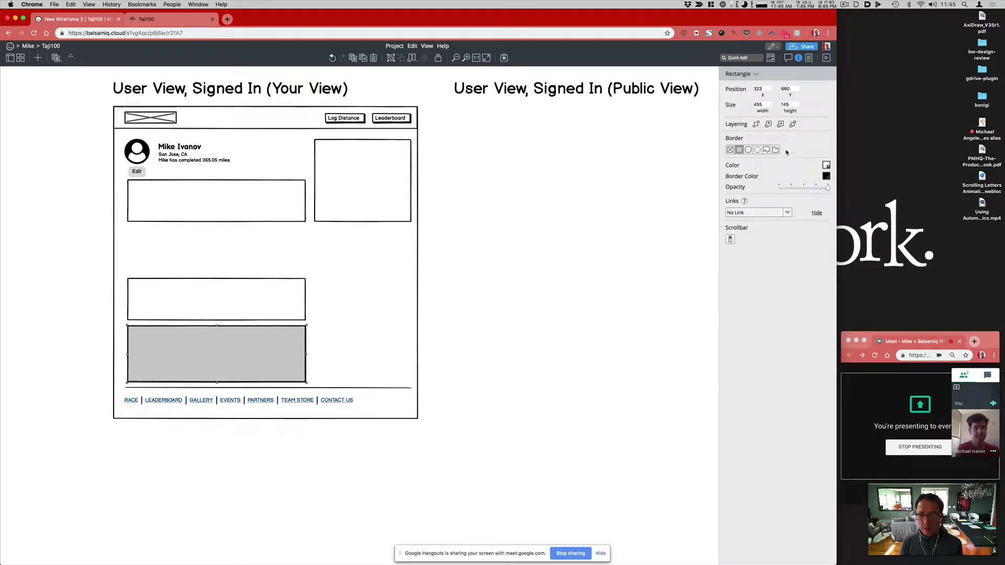
pyautogui.click(766, 149)
pyautogui.press('super+z')
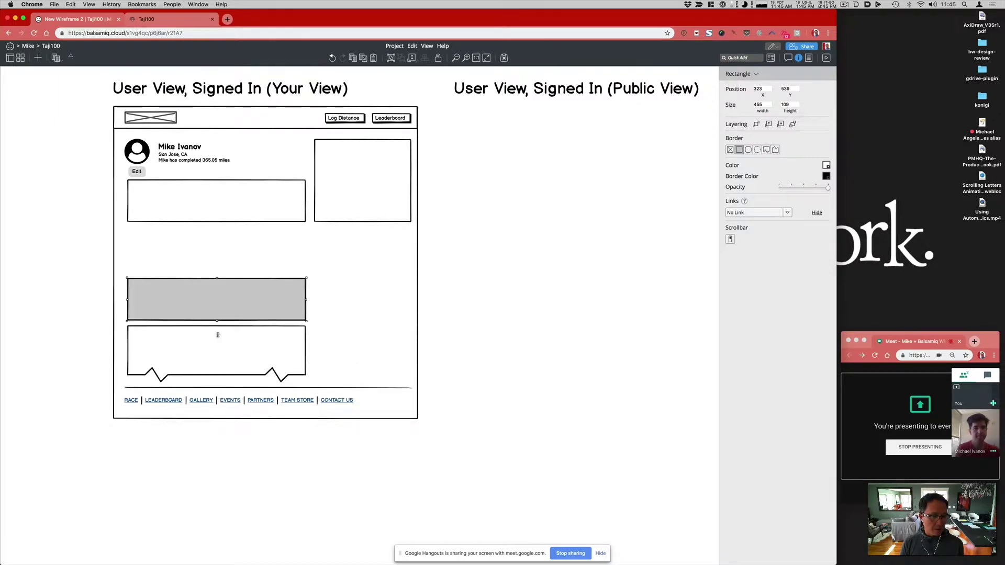
pyautogui.press('super+shift+z')
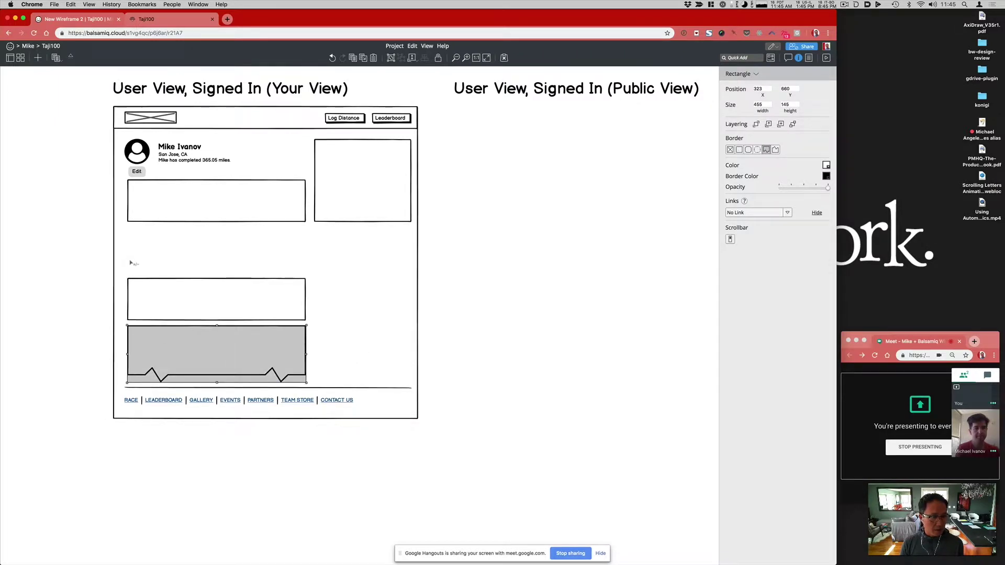
pyautogui.write('/sub')
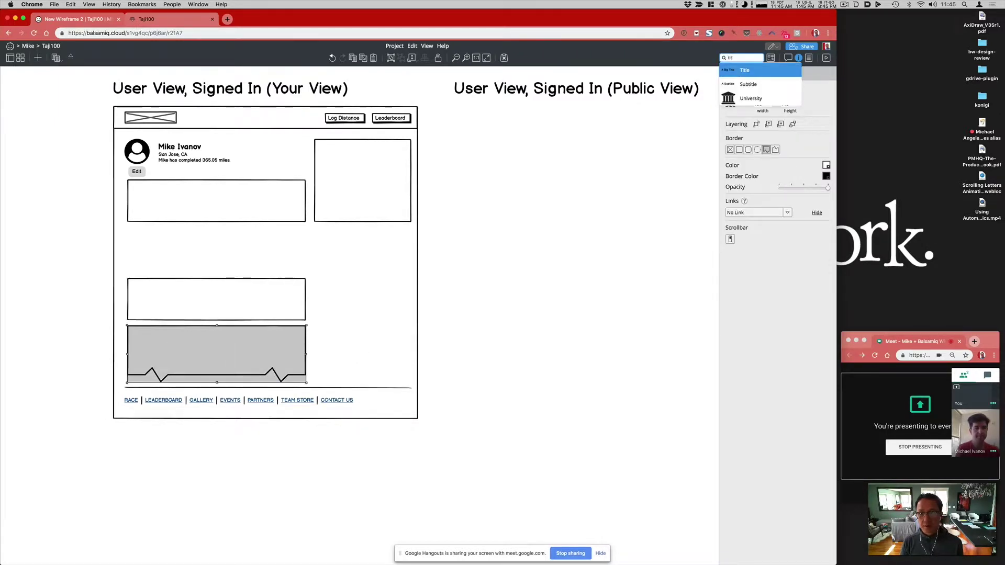
# Step: Add a 'Log' subtitle heading just above the middle wide box
pyautogui.press('Return')
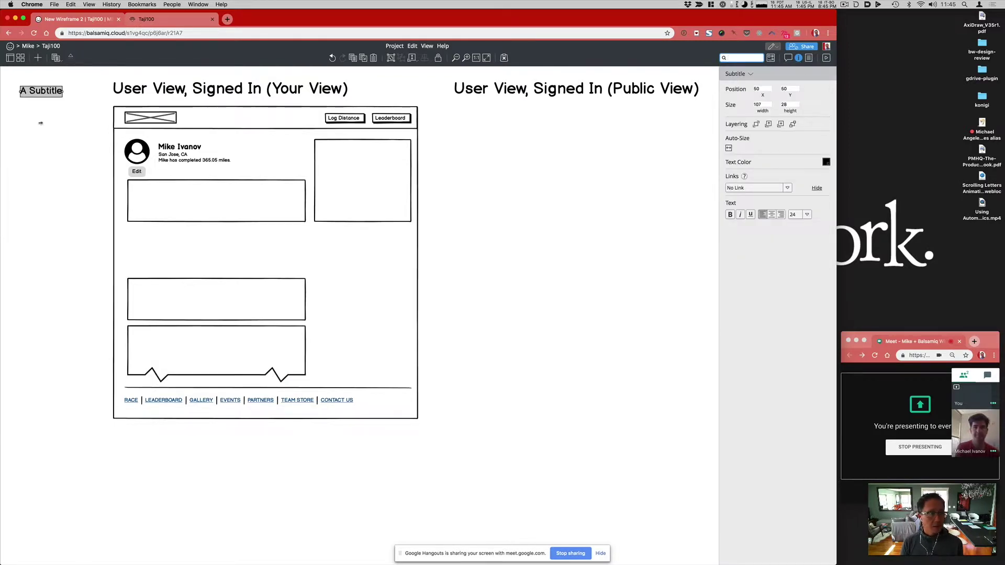
pyautogui.moveTo(60, 92); pyautogui.dragTo(176, 265)
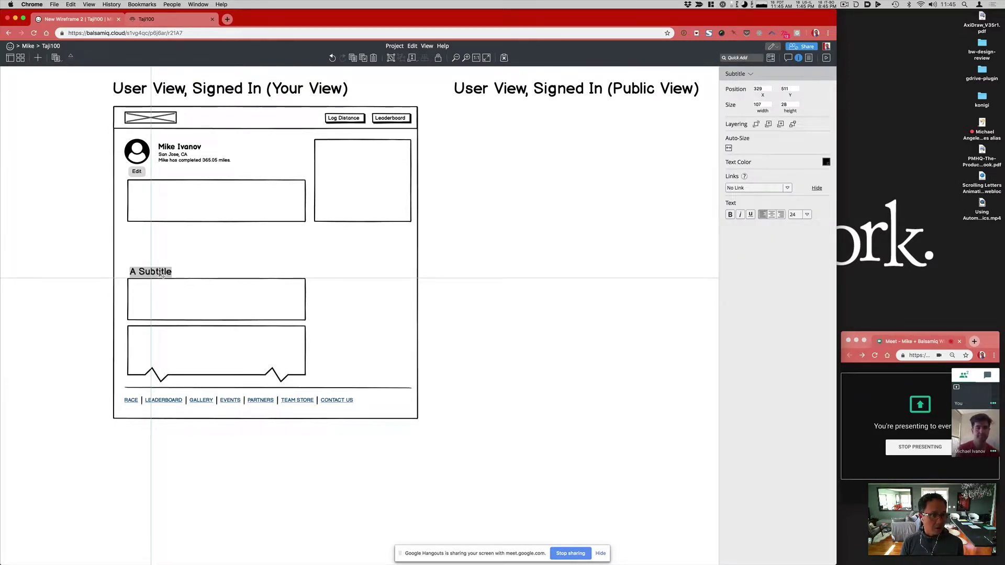
pyautogui.doubleClick(157, 268)
pyautogui.write('Log')
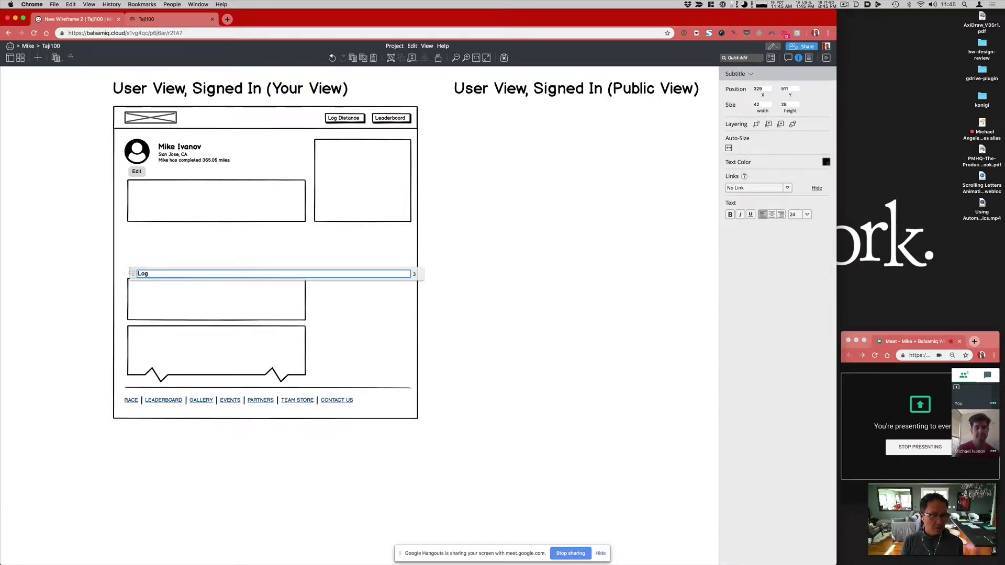
pyautogui.press('Return')
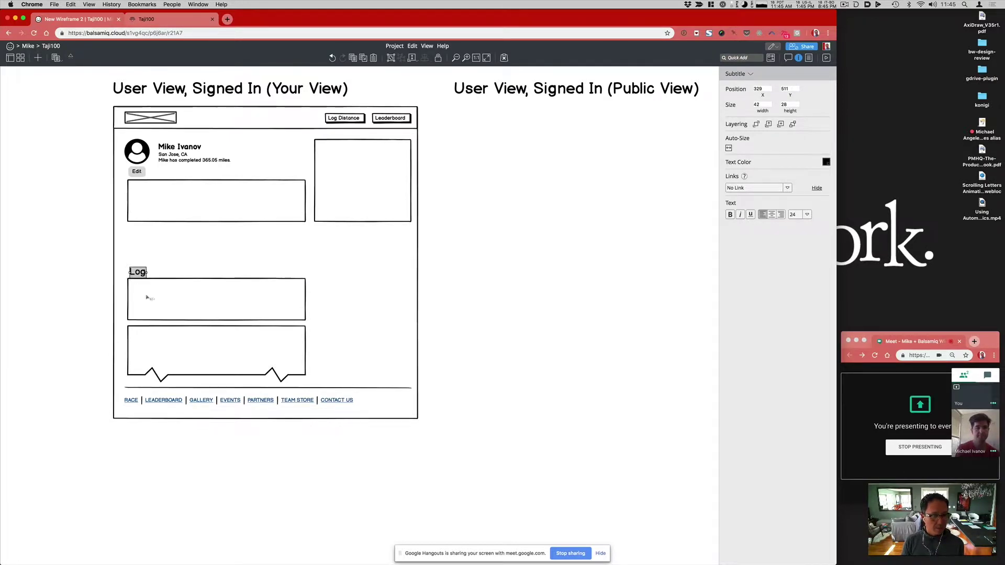
pyautogui.click(176, 303)
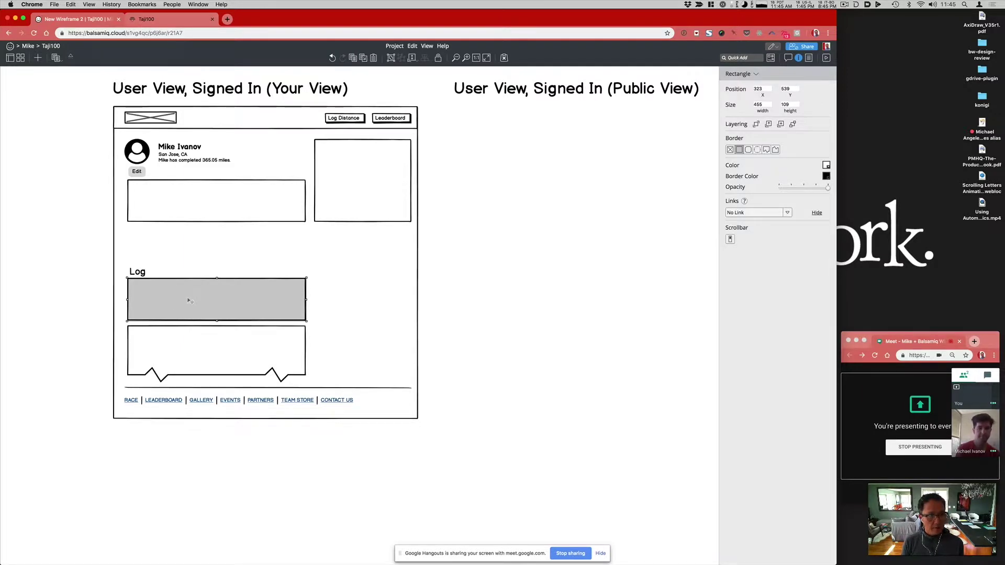
pyautogui.press('/')
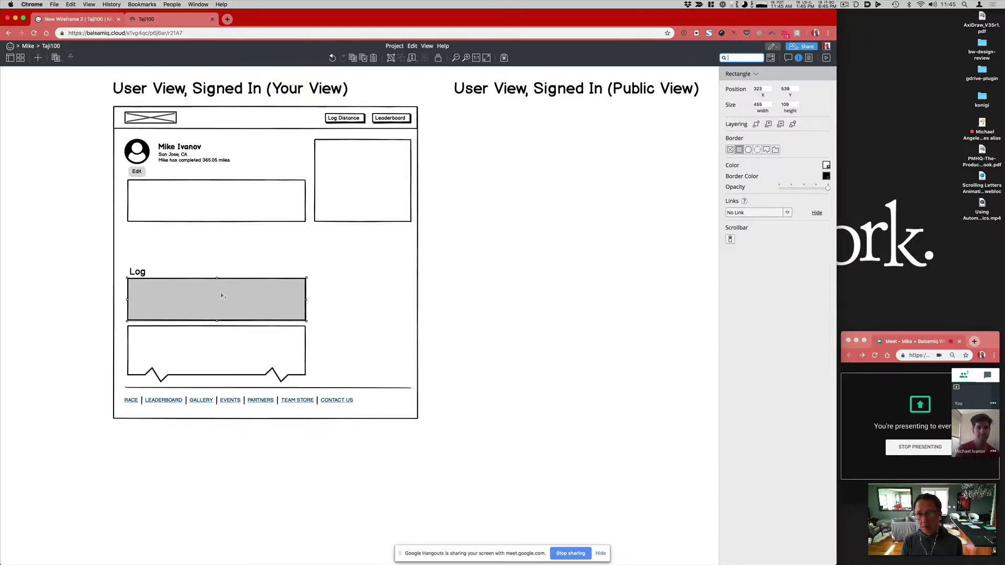
# Step: Add centred text 'Graph of progress' inside the box under the Log heading
pyautogui.write('tex')
pyautogui.press('Return')
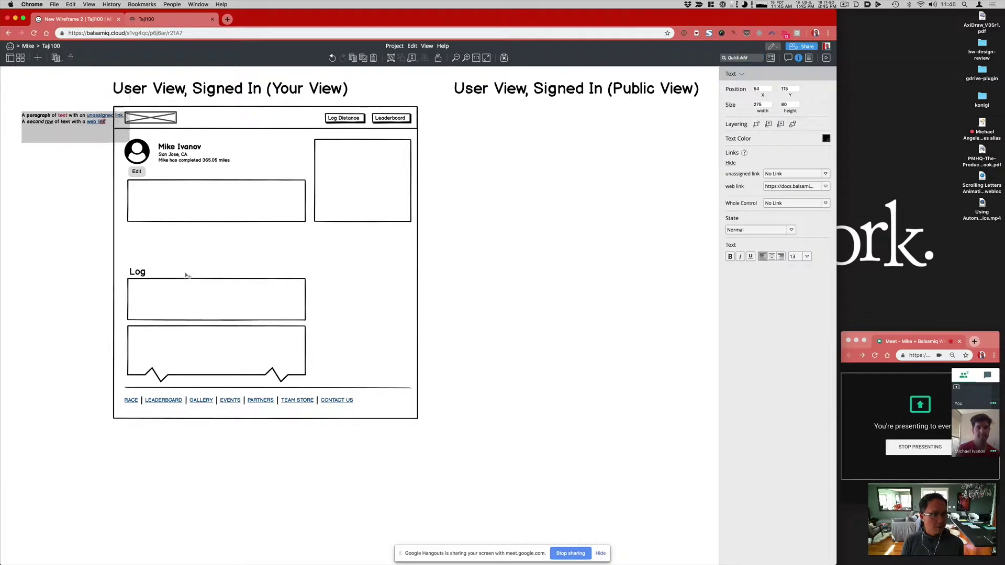
pyautogui.moveTo(58, 107); pyautogui.dragTo(210, 301)
pyautogui.doubleClick(210, 301)
pyautogui.write('G')
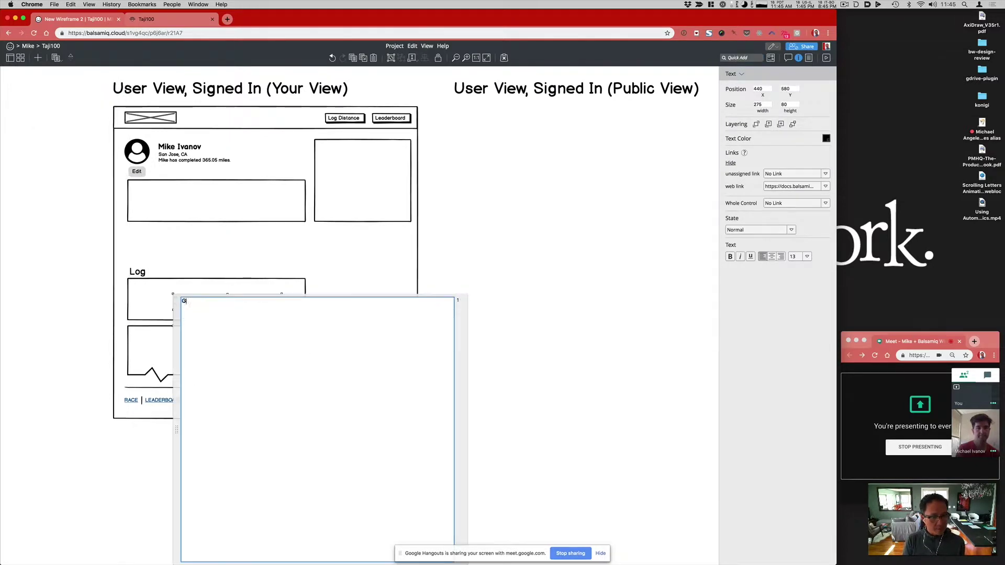
pyautogui.write('raph of p')
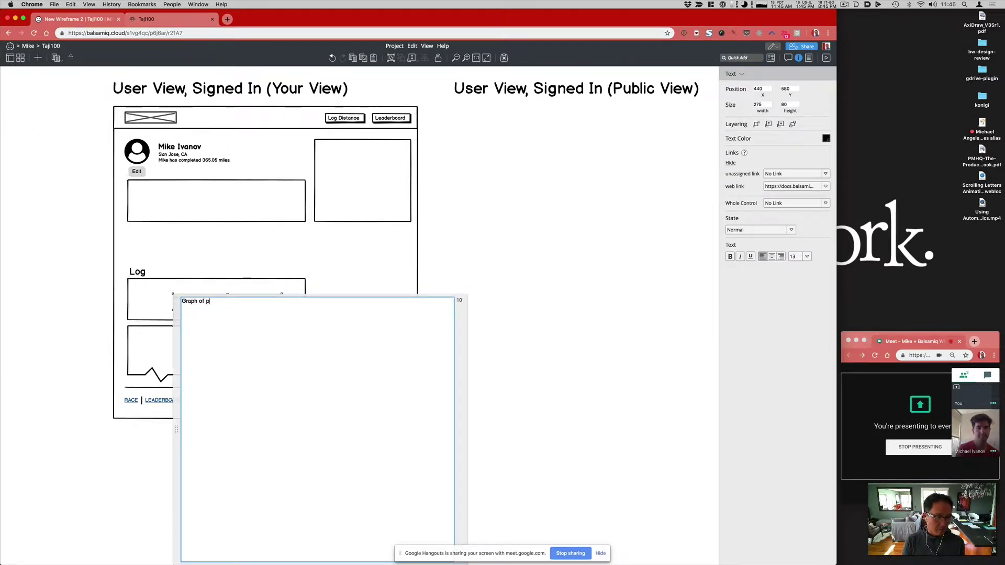
pyautogui.write('rogress')
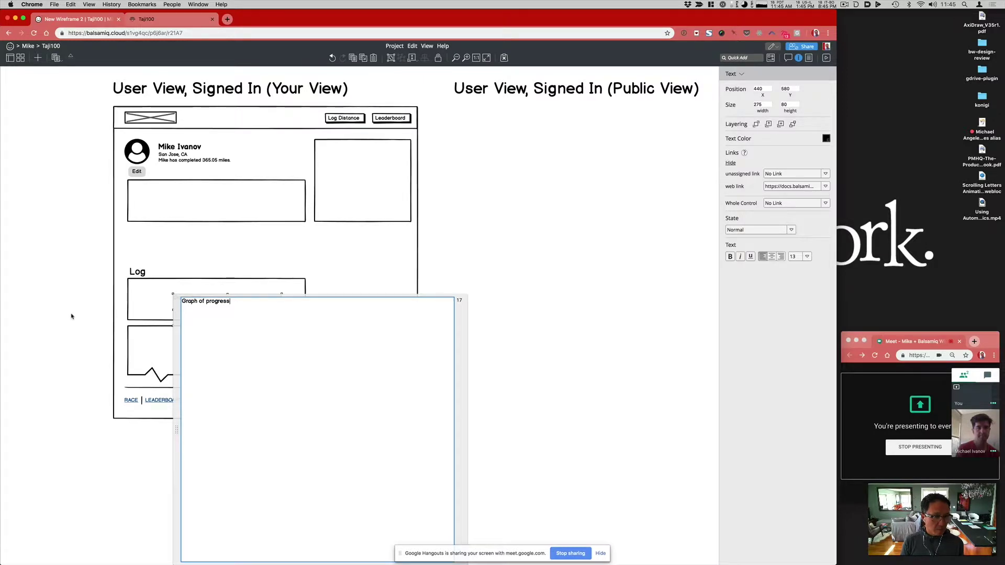
pyautogui.click(72, 316)
pyautogui.moveTo(192, 300); pyautogui.dragTo(207, 304)
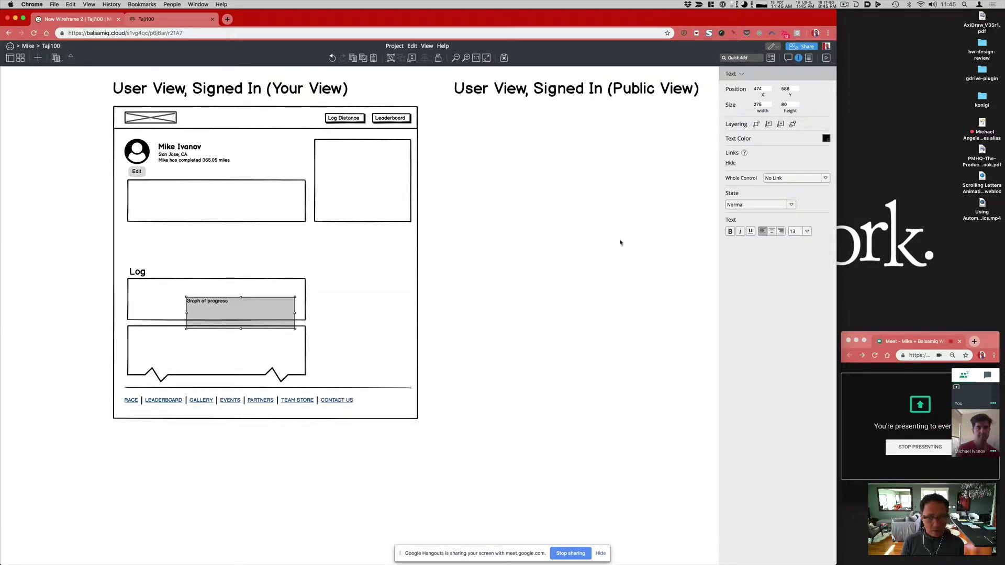
pyautogui.click(772, 231)
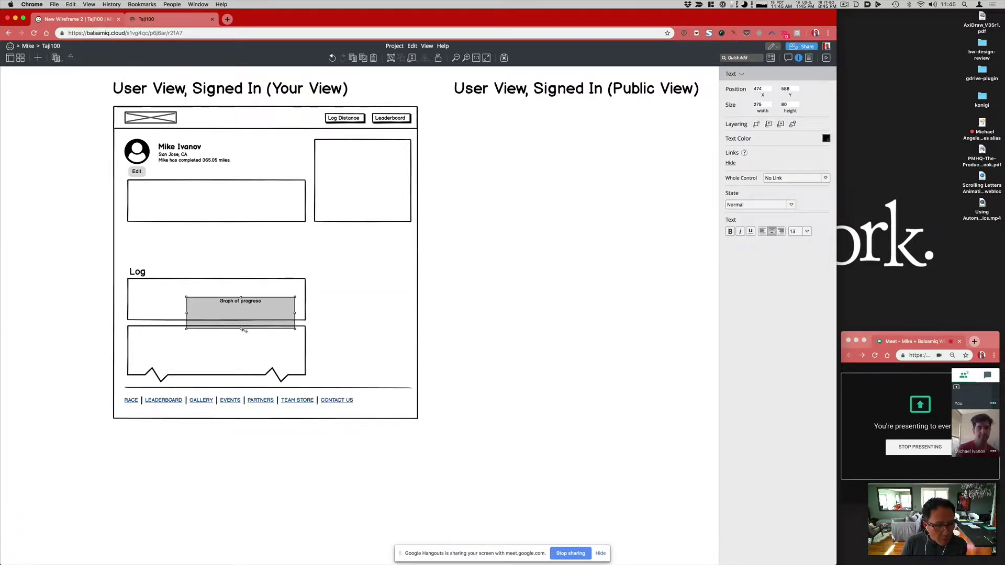
pyautogui.moveTo(240, 329); pyautogui.dragTo(223, 298)
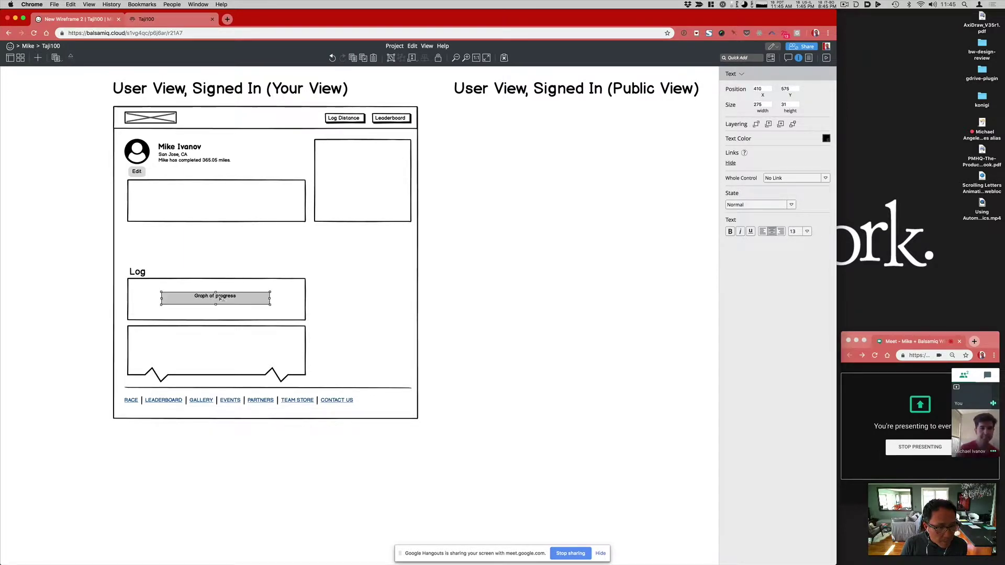
# Step: Nudge the Log heading up-left and select the empty box below the profile details
pyautogui.moveTo(135, 278); pyautogui.dragTo(132, 274)
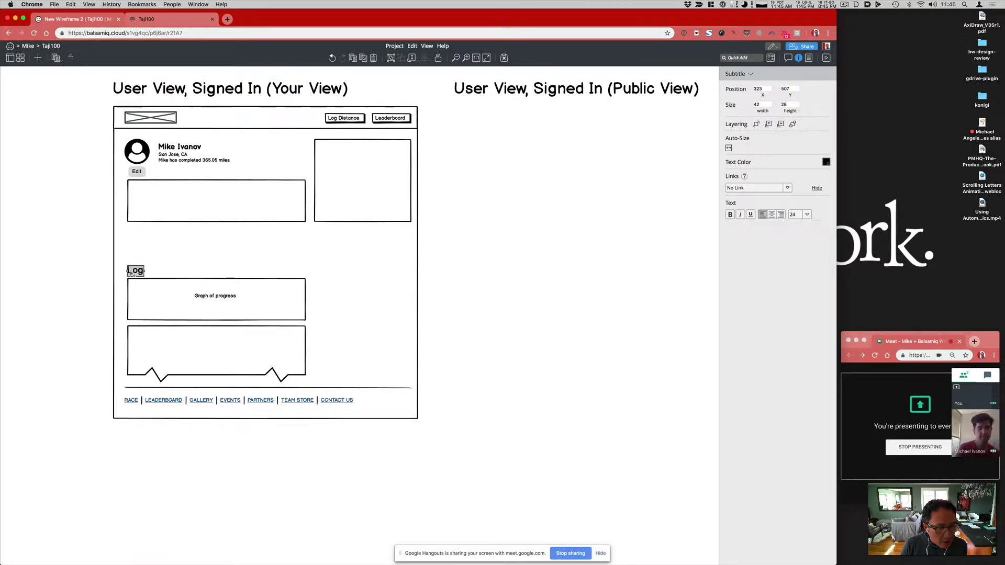
pyautogui.click(193, 206)
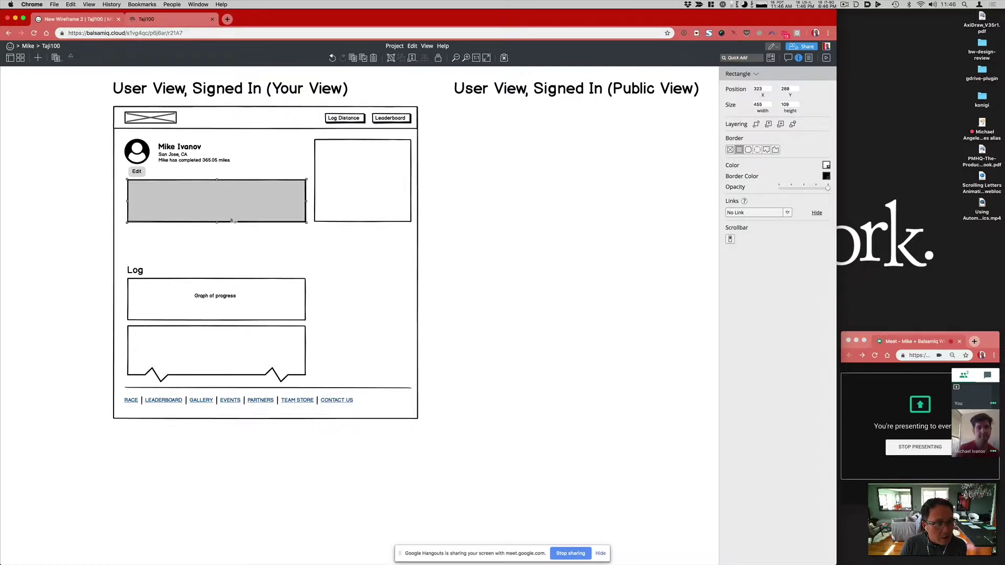
pyautogui.press('/')
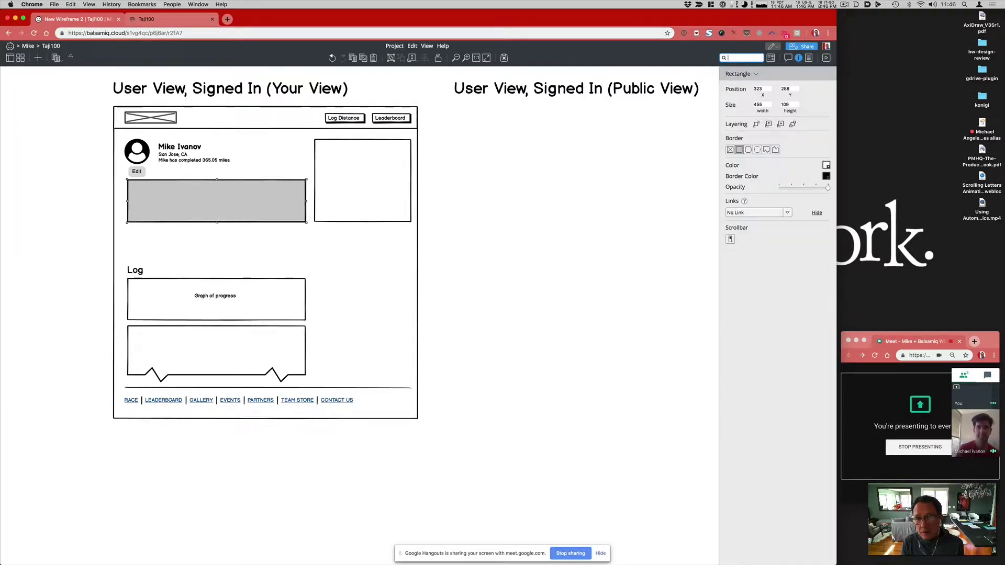
# Step: Insert an icon into the box below the profile, checking the live Taji100 page for reference
pyautogui.write('icon')
pyautogui.press('Return')
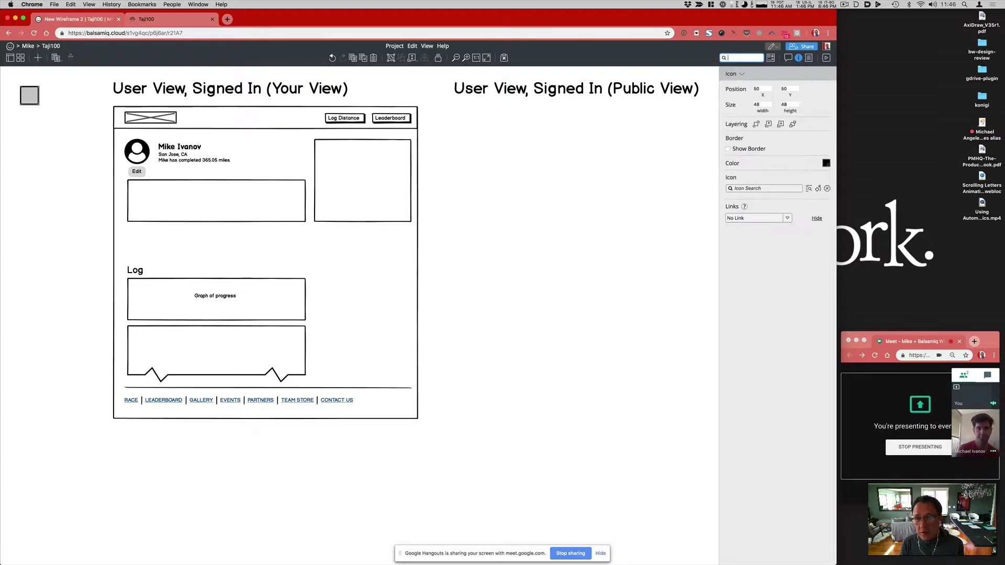
pyautogui.moveTo(30, 99); pyautogui.dragTo(144, 198)
pyautogui.click(157, 19)
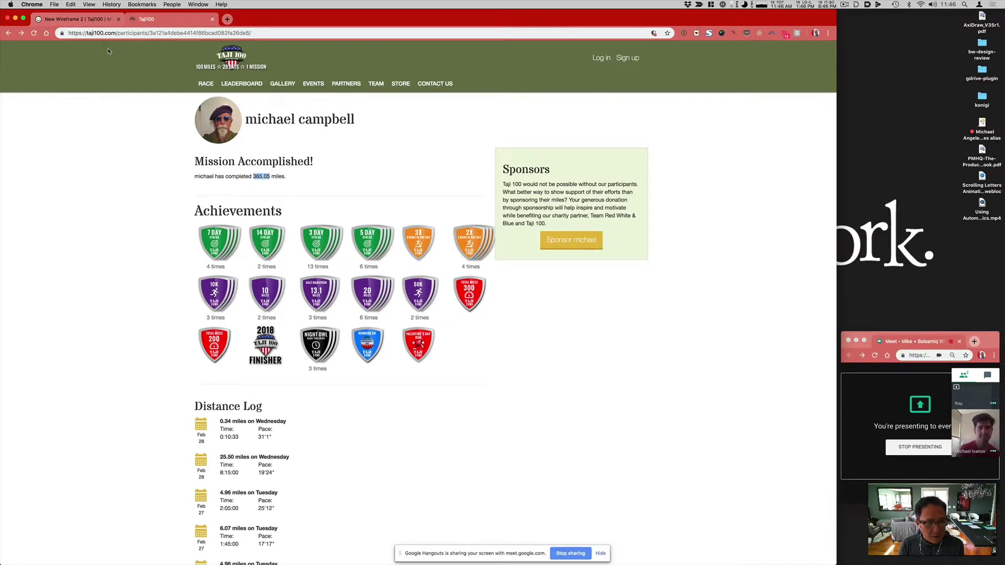
pyautogui.click(84, 19)
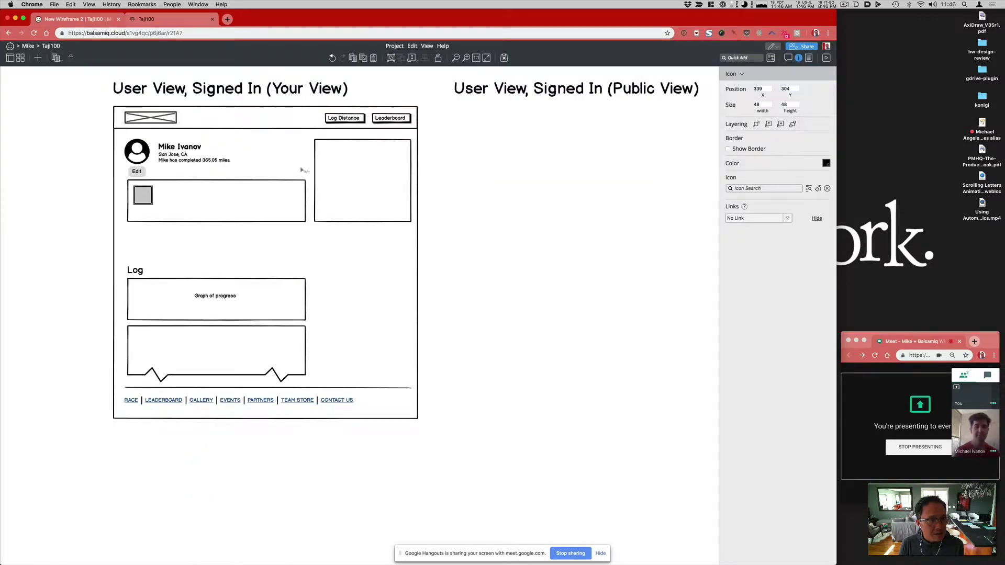
# Step: Make the icon a 48×48 certificate badge and insert a new label component
pyautogui.click(764, 188)
pyautogui.write('badge')
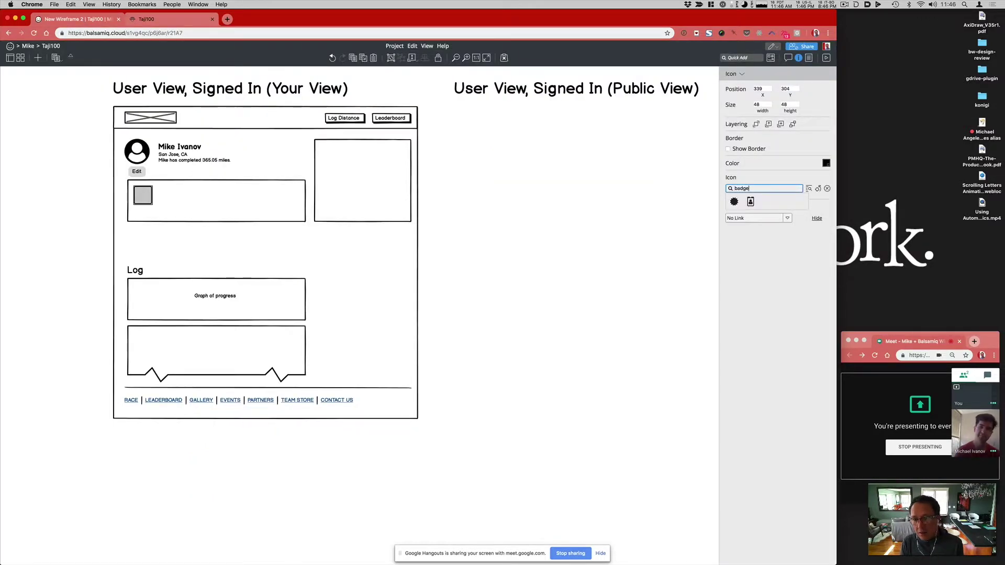
pyautogui.click(732, 201)
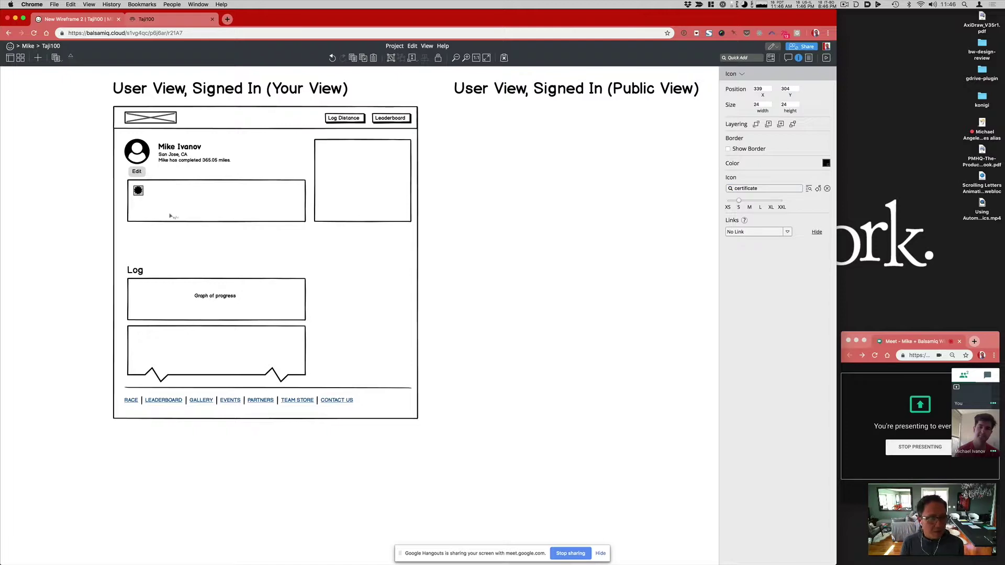
pyautogui.press('/')
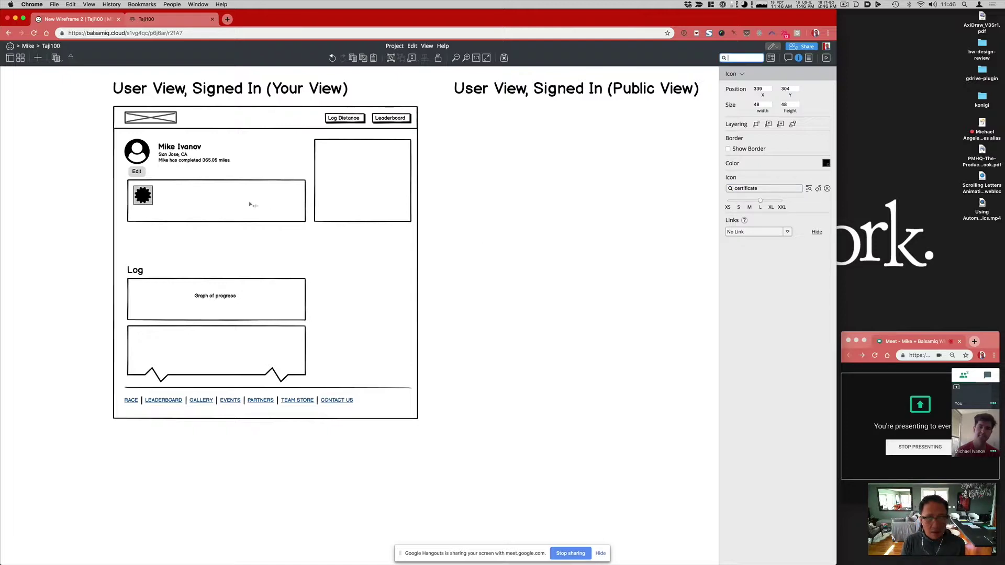
pyautogui.write('label')
pyautogui.press('Return')
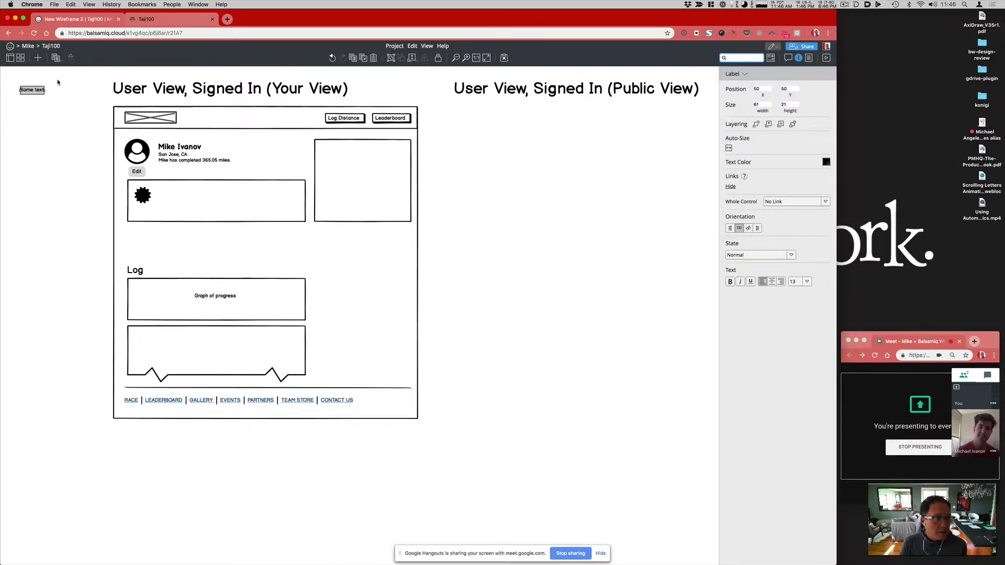
# Step: Move the new text into the badge box and make it read 'Label' on a single line
pyautogui.moveTo(33, 94); pyautogui.dragTo(140, 212)
pyautogui.doubleClick(141, 214)
pyautogui.write('Label')
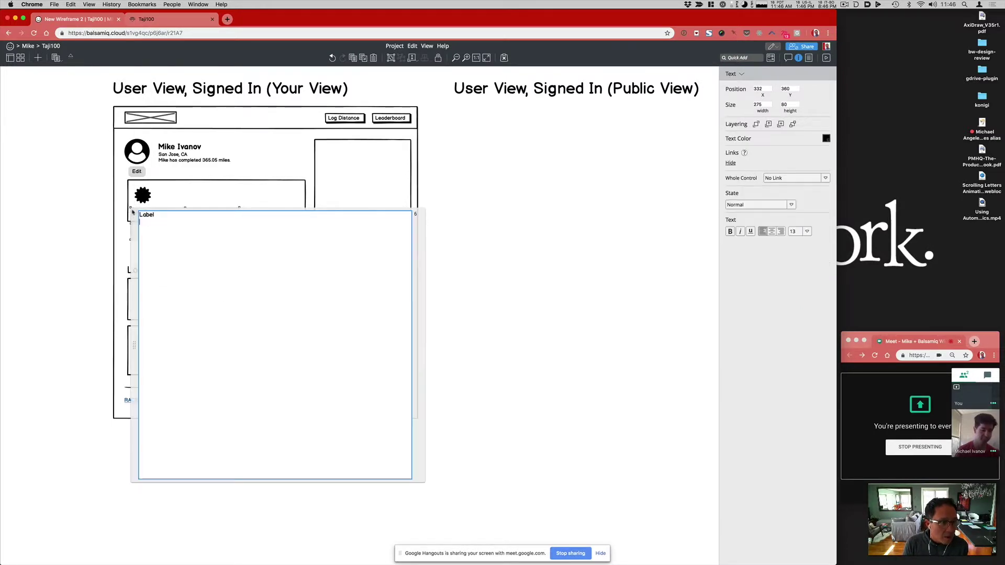
pyautogui.hotkey('shift', 'Return')
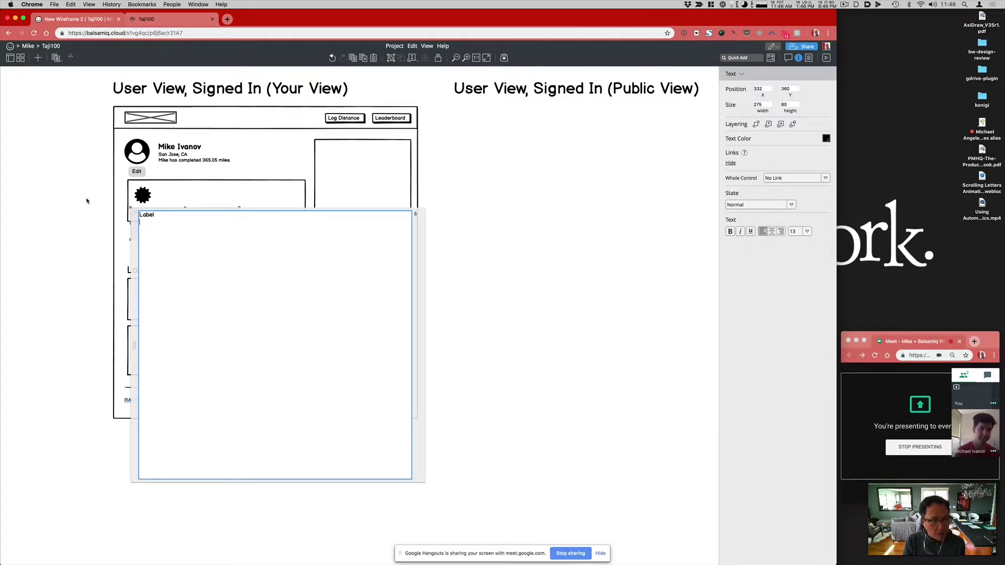
pyautogui.hotkey('shift', 'Return')
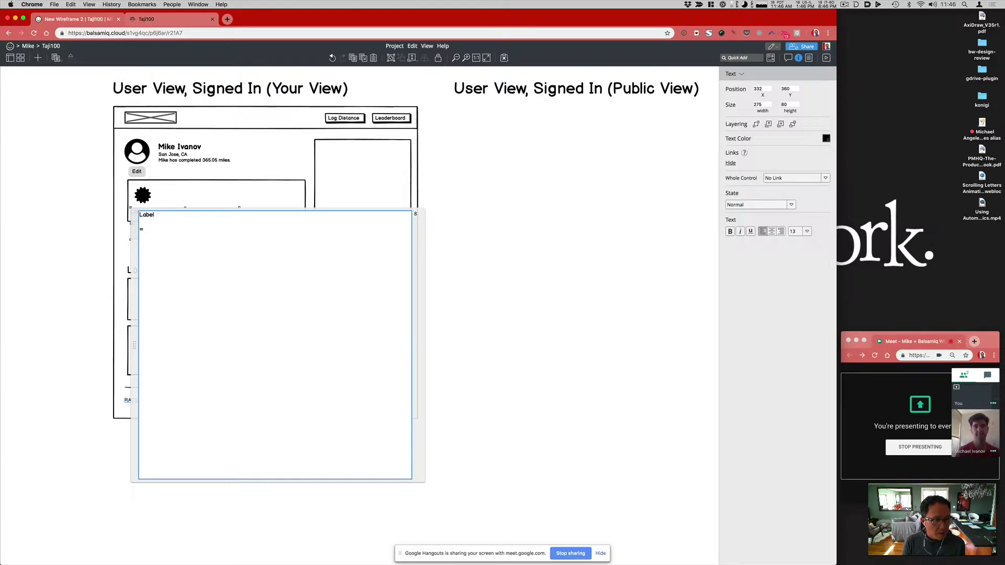
pyautogui.press('BackSpace')
pyautogui.press('BackSpace')
pyautogui.press('BackSpace')
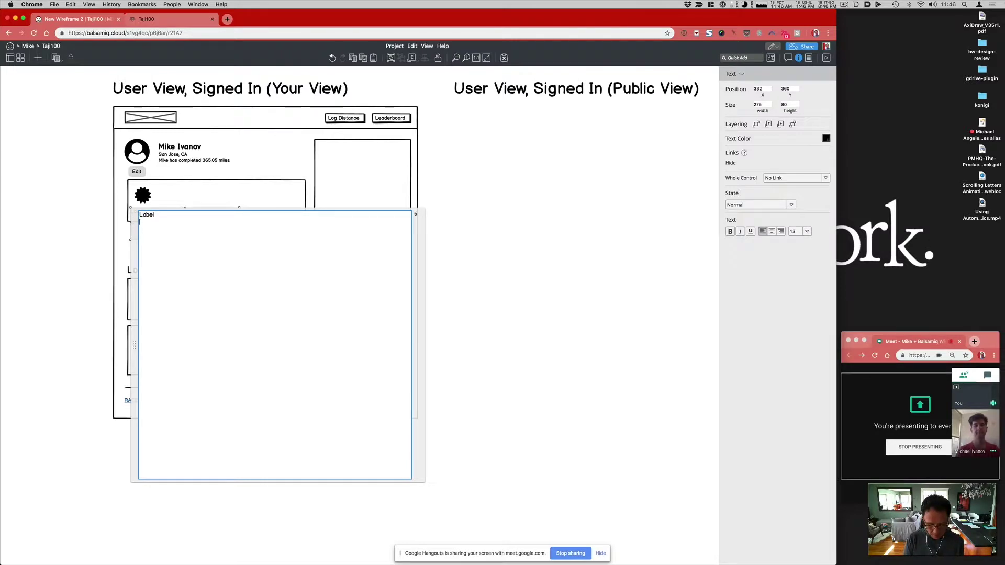
pyautogui.hotkey('shift', 'Return')
pyautogui.press('BackSpace')
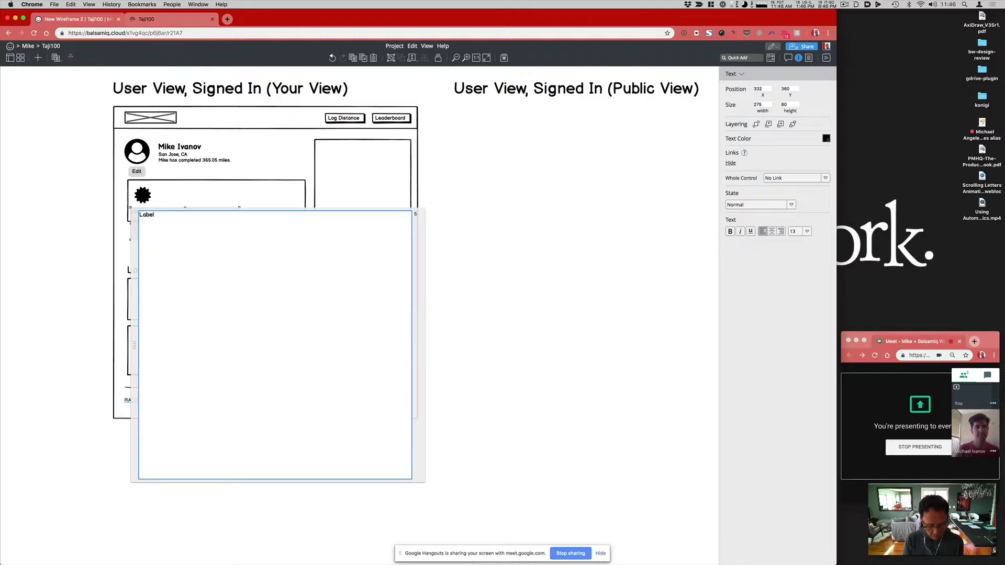
pyautogui.click(740, 74)
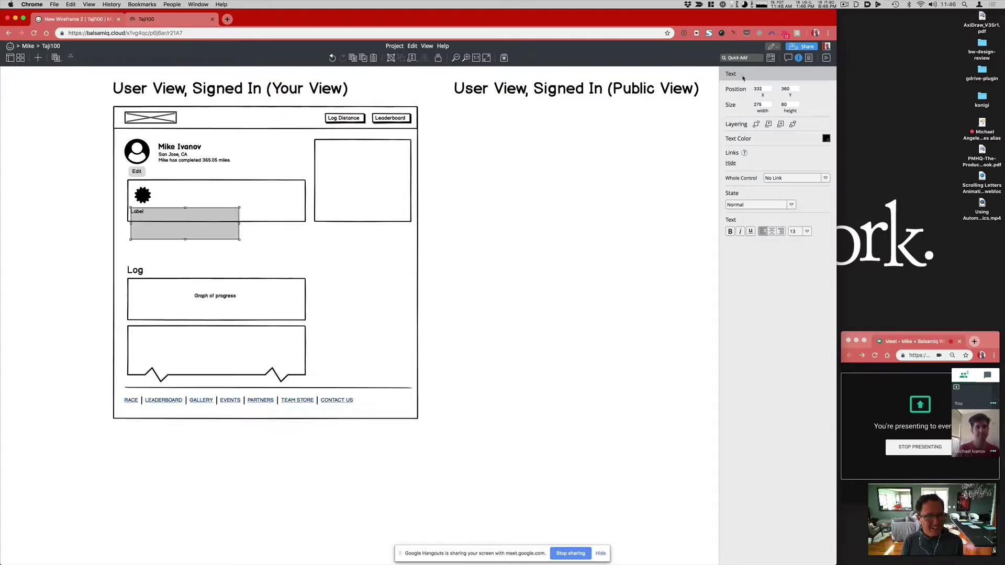
# Step: Convert the text block into a Label component and nudge it under the badge
pyautogui.click(741, 74)
pyautogui.write('label')
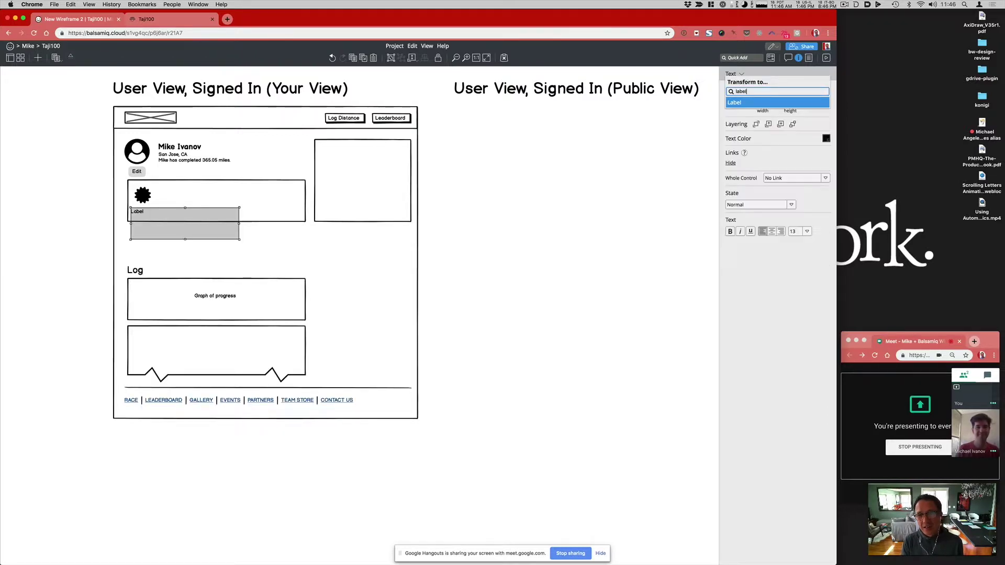
pyautogui.press('Return')
pyautogui.moveTo(139, 216); pyautogui.dragTo(147, 216)
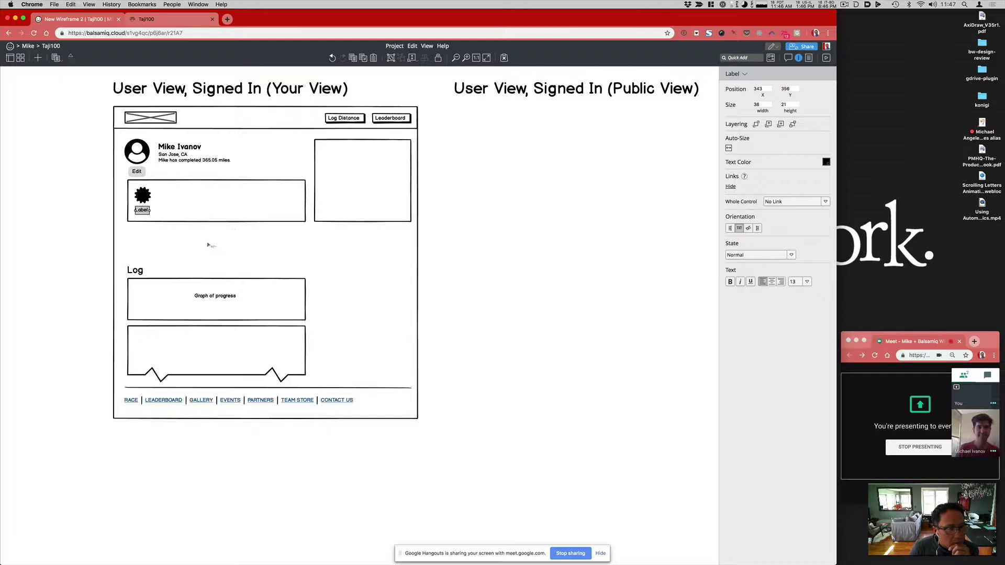
pyautogui.click(155, 22)
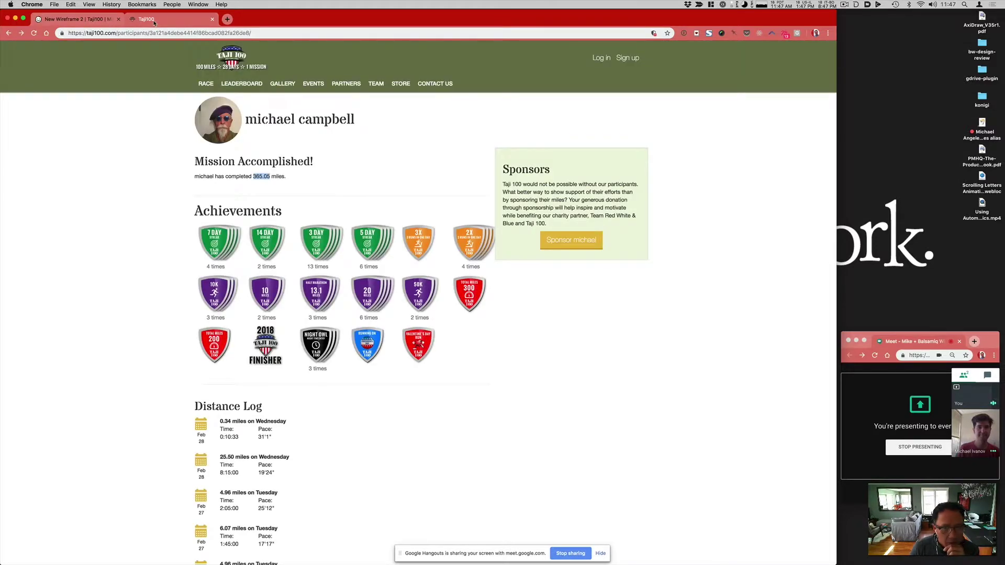
pyautogui.scroll(-1, 194, 356)
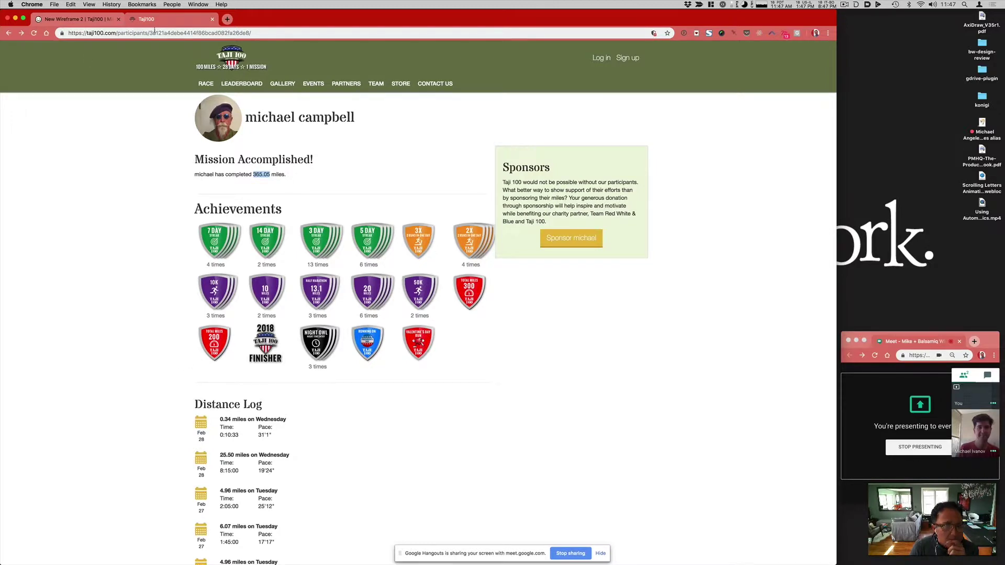
pyautogui.click(79, 20)
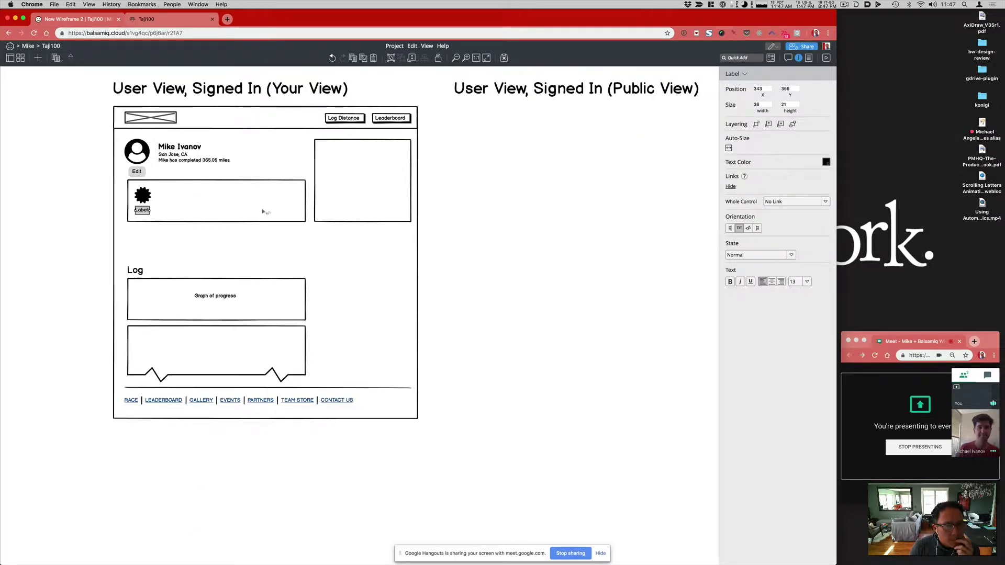
# Step: Shift the Graph of progress text slightly lower and make the right-hand box taller
pyautogui.click(111, 252)
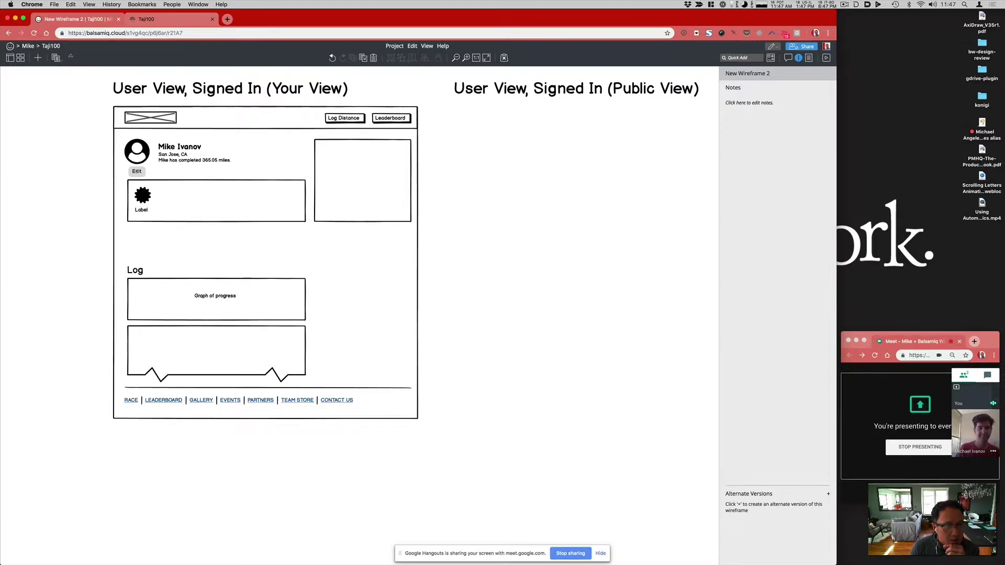
pyautogui.click(229, 296)
pyautogui.moveTo(230, 297); pyautogui.dragTo(231, 302)
pyautogui.click(344, 205)
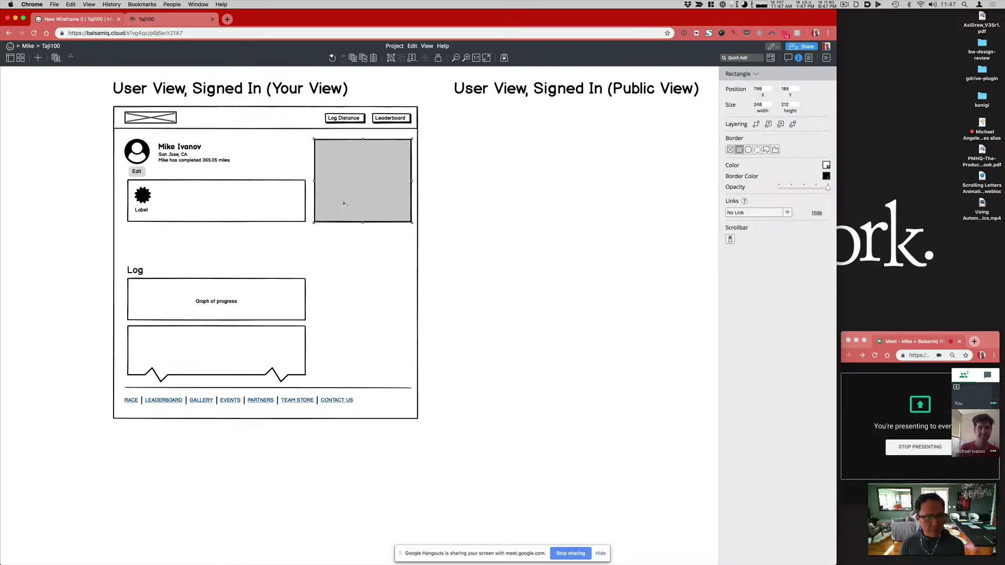
pyautogui.scroll(-1, 337, 377)
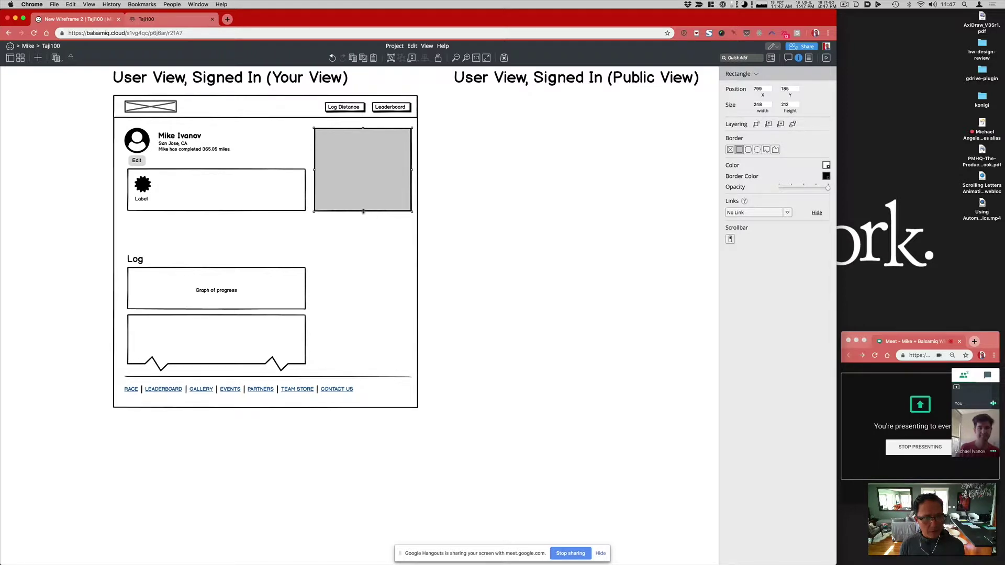
pyautogui.moveTo(363, 211); pyautogui.dragTo(363, 234)
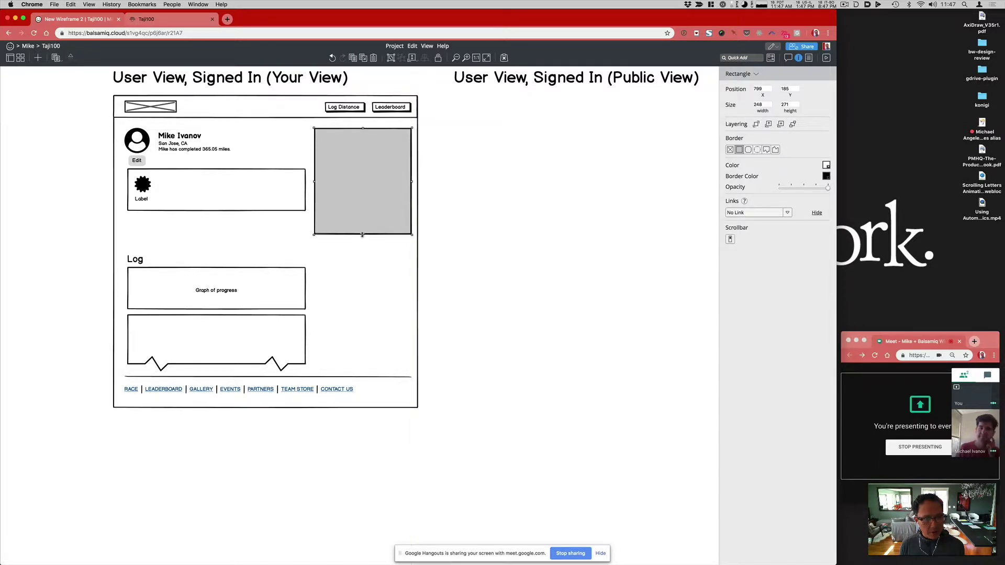
# Step: Centre the Label under the badge icon
pyautogui.click(142, 200)
pyautogui.keyDown('shift'); pyautogui.click(146, 184); pyautogui.keyUp('shift')
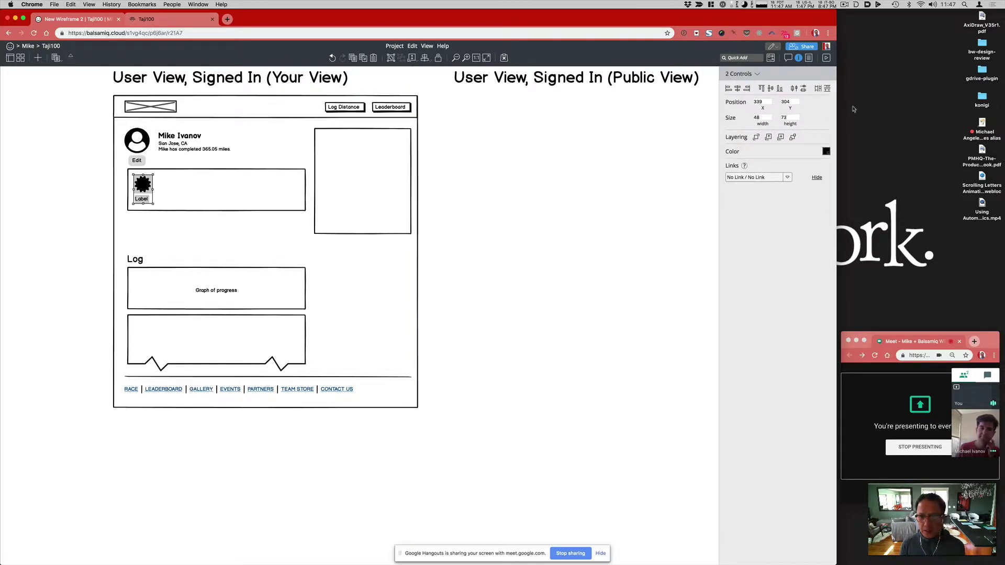
pyautogui.click(737, 88)
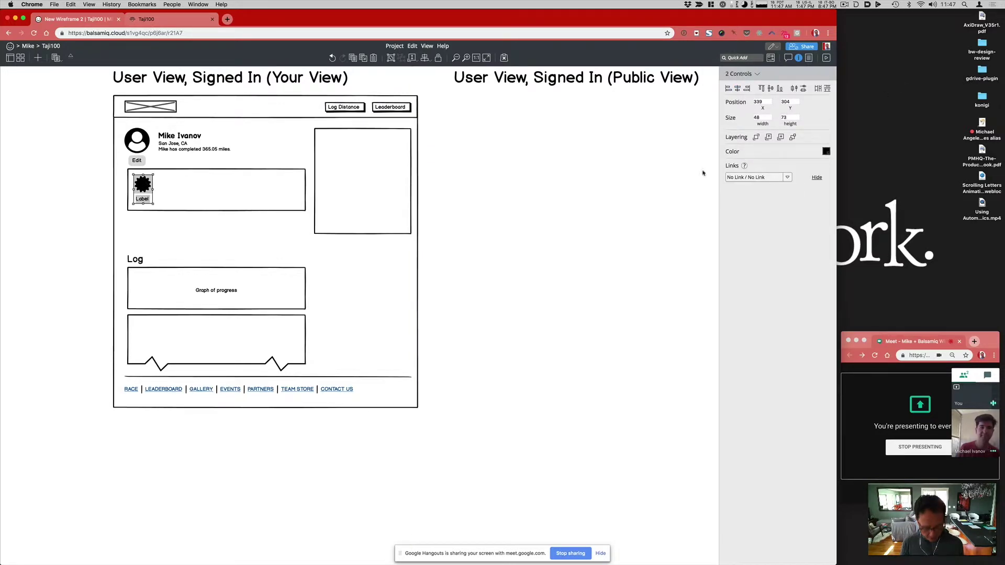
pyautogui.click(47, 294)
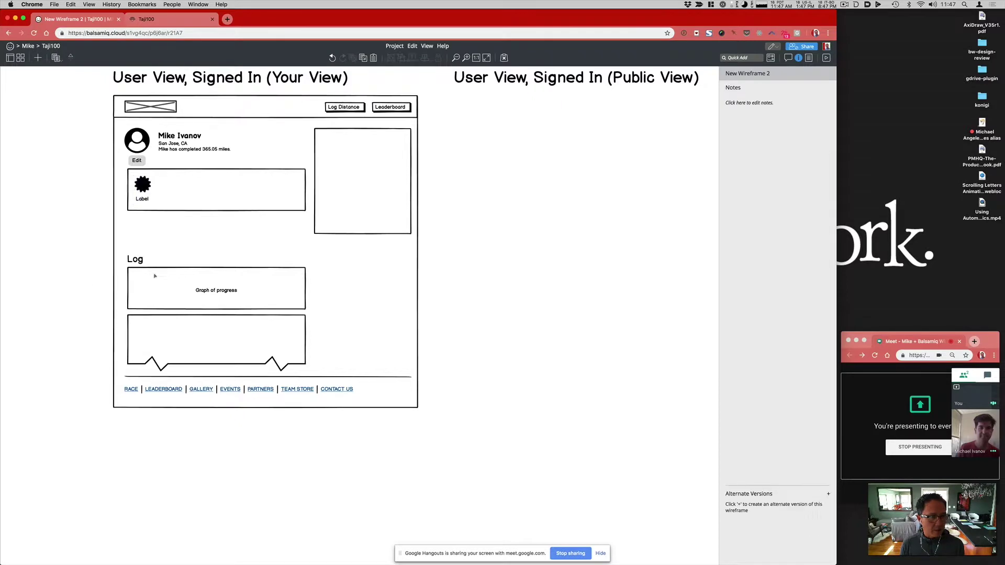
# Step: Heighten the badge box to about 122 px, lower the badge and label, and copy the Log heading into its corner
pyautogui.click(224, 208)
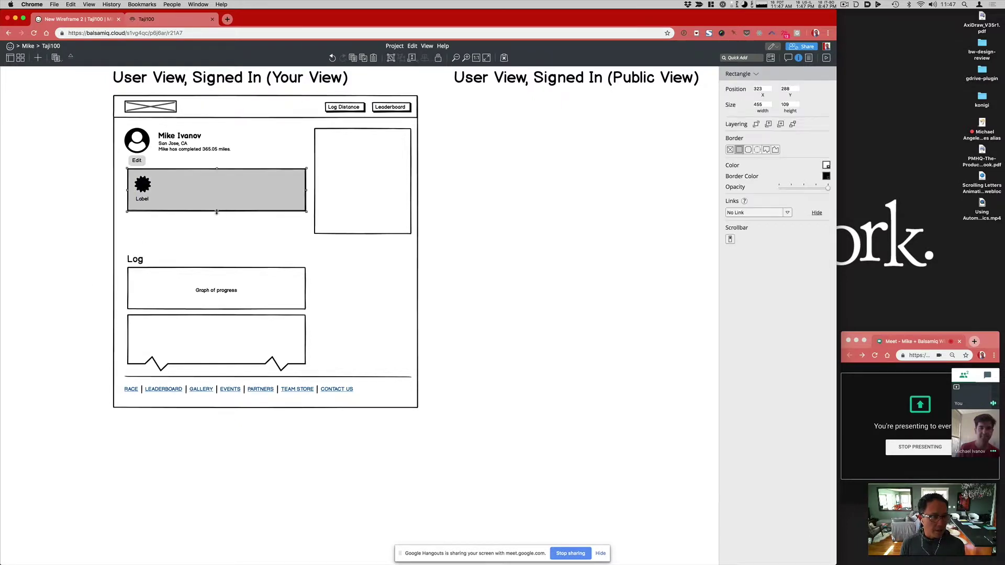
pyautogui.moveTo(217, 211); pyautogui.dragTo(217, 244)
pyautogui.click(142, 187)
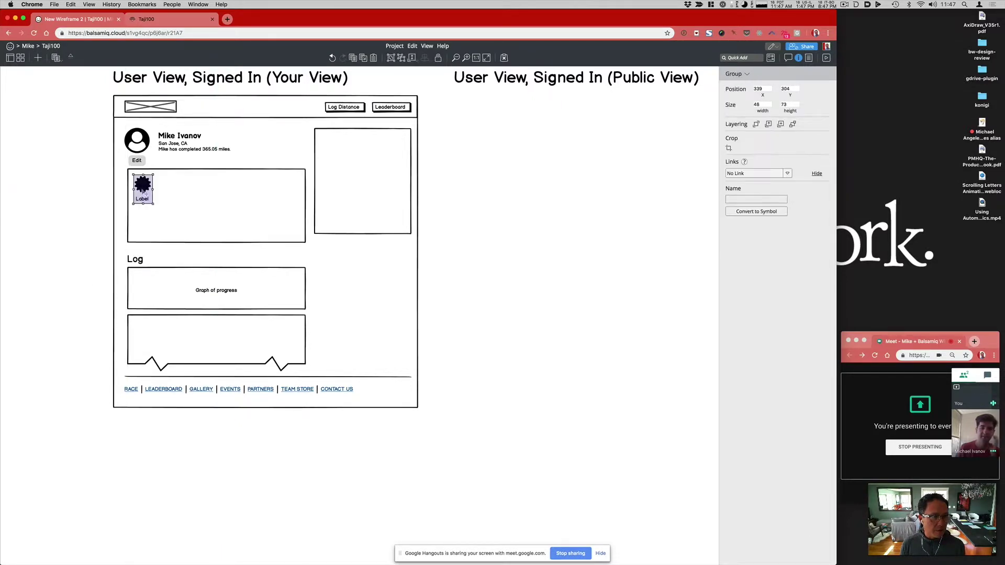
pyautogui.moveTo(142, 188); pyautogui.dragTo(143, 204)
pyautogui.click(145, 224)
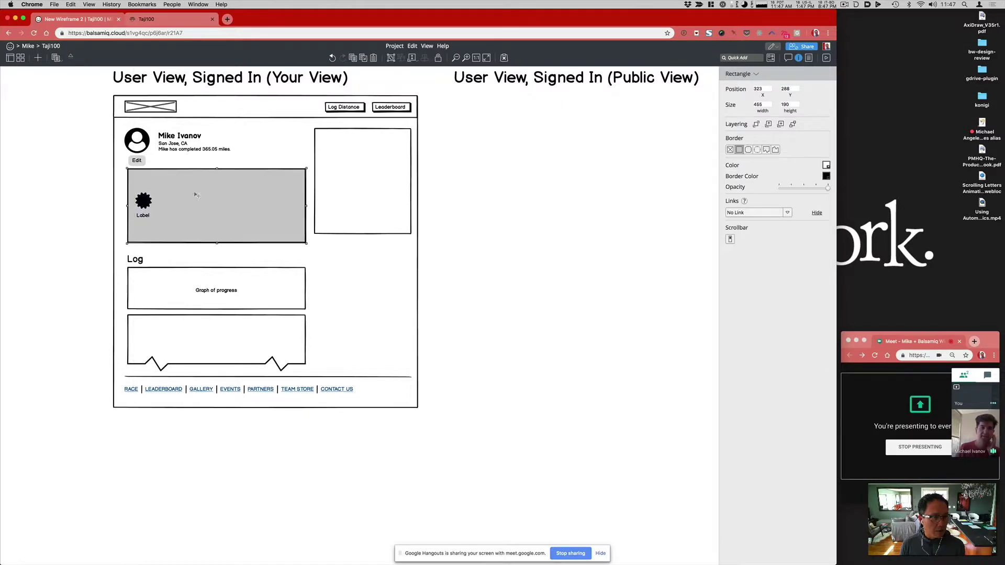
pyautogui.moveTo(137, 264); pyautogui.dragTo(151, 181)
# Step: Retitle the copied 'Log' heading in the badge box to 'Achievements', nudging it slightly lower
pyautogui.click(373, 182)
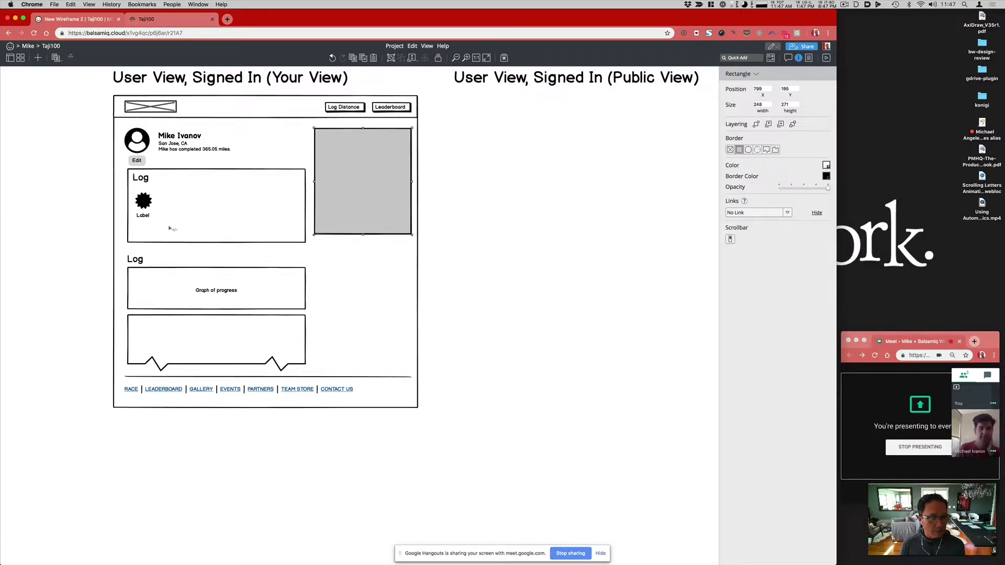
pyautogui.click(141, 178)
pyautogui.doubleClick(141, 178)
pyautogui.write('Ac')
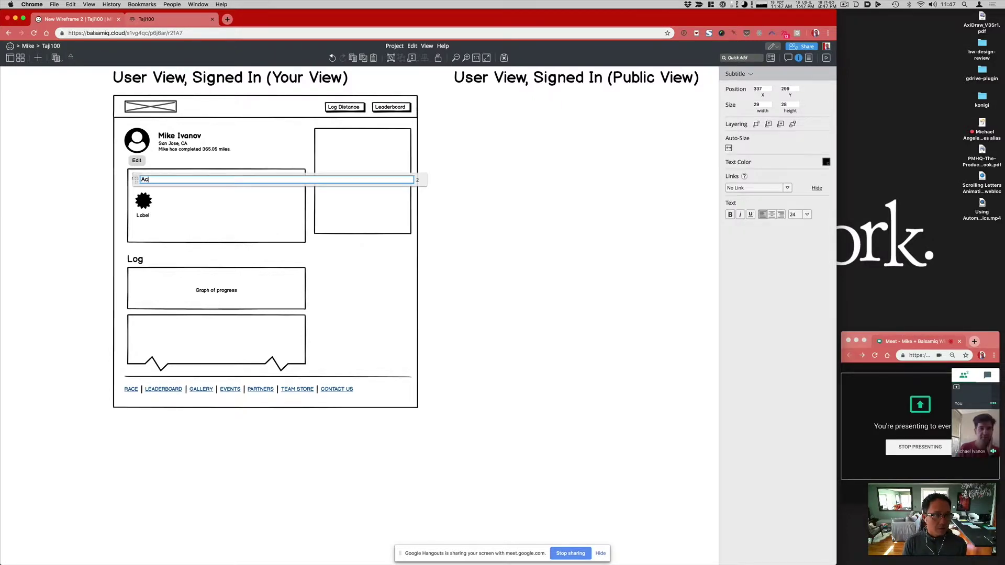
pyautogui.write('hievement')
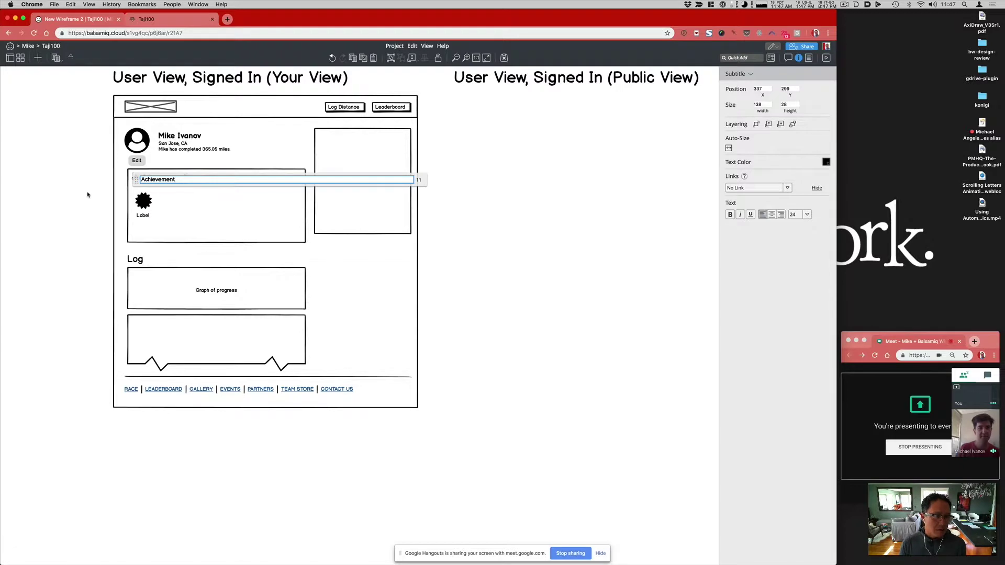
pyautogui.click(88, 194)
pyautogui.moveTo(167, 179); pyautogui.dragTo(166, 182)
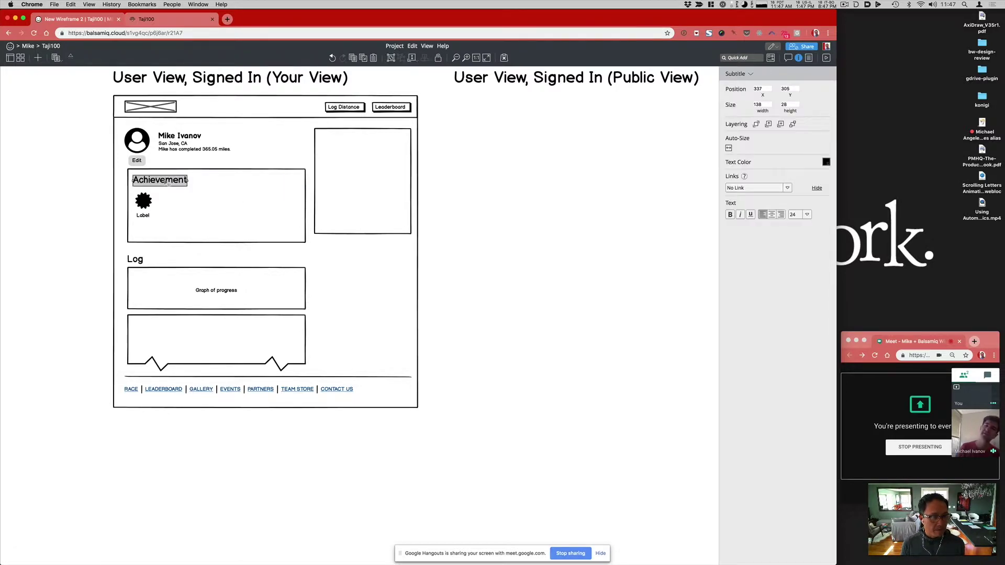
pyautogui.doubleClick(167, 182)
pyautogui.write('s')
pyautogui.click(83, 198)
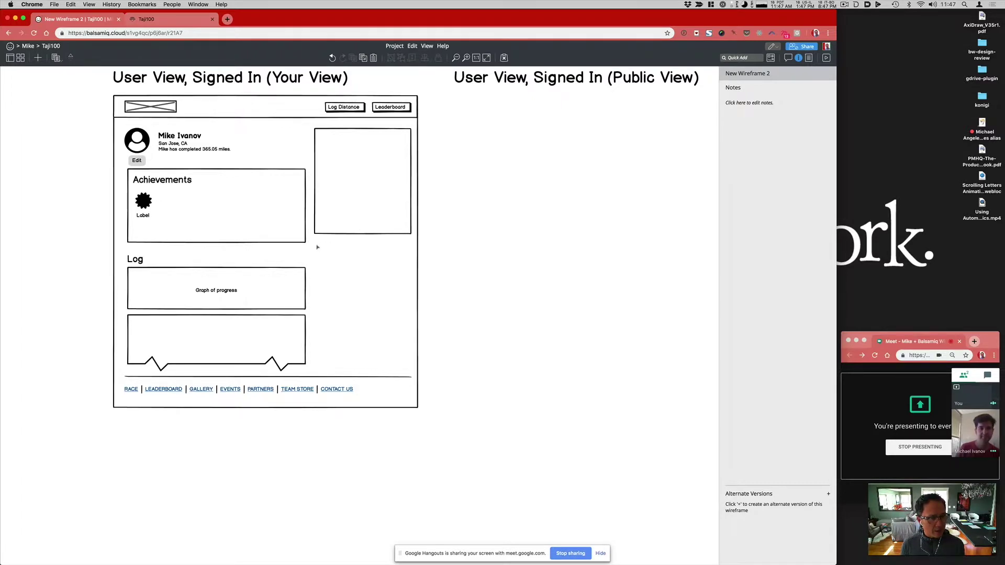
# Step: Shorten the Achievements box and reposition the Log heading, Graph of progress box and lower box
pyautogui.click(185, 217)
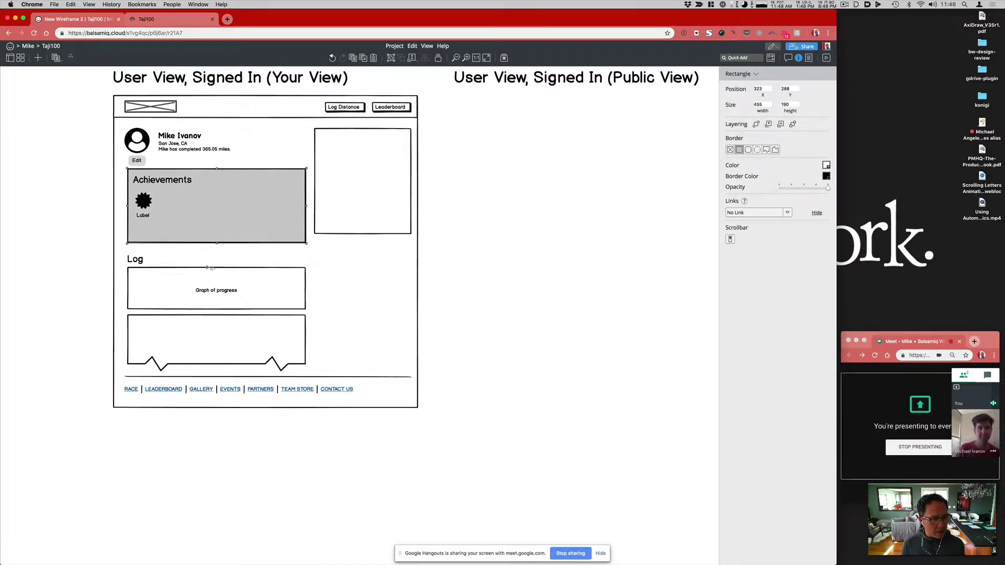
pyautogui.moveTo(218, 221); pyautogui.dragTo(218, 227)
pyautogui.click(138, 259)
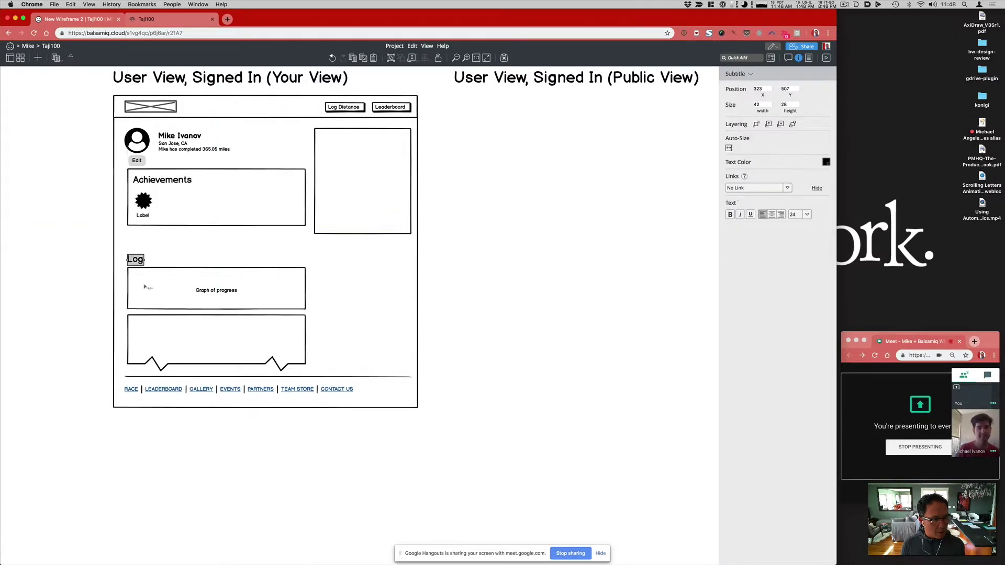
pyautogui.keyDown('shift'); pyautogui.click(148, 289); pyautogui.keyUp('shift')
pyautogui.keyDown('shift'); pyautogui.click(201, 334); pyautogui.keyUp('shift')
pyautogui.moveTo(204, 321); pyautogui.dragTo(203, 309)
pyautogui.keyDown('shift'); pyautogui.click(214, 297); pyautogui.keyUp('shift')
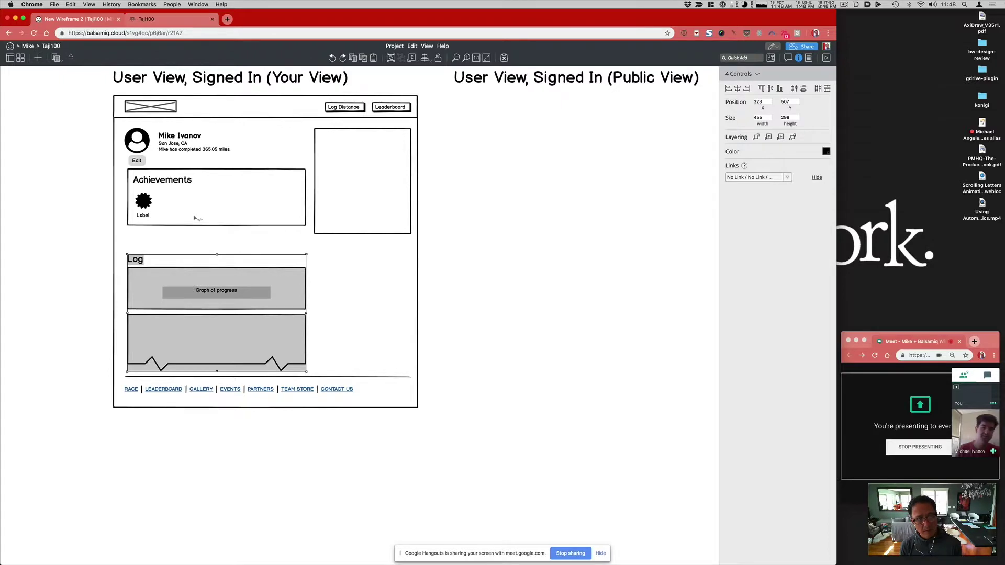
pyautogui.click(65, 253)
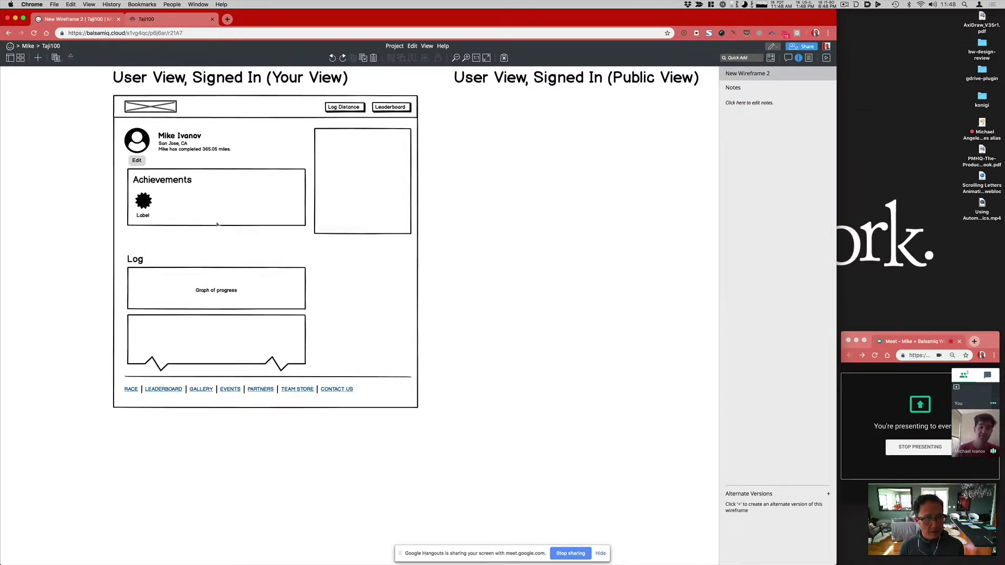
pyautogui.click(178, 21)
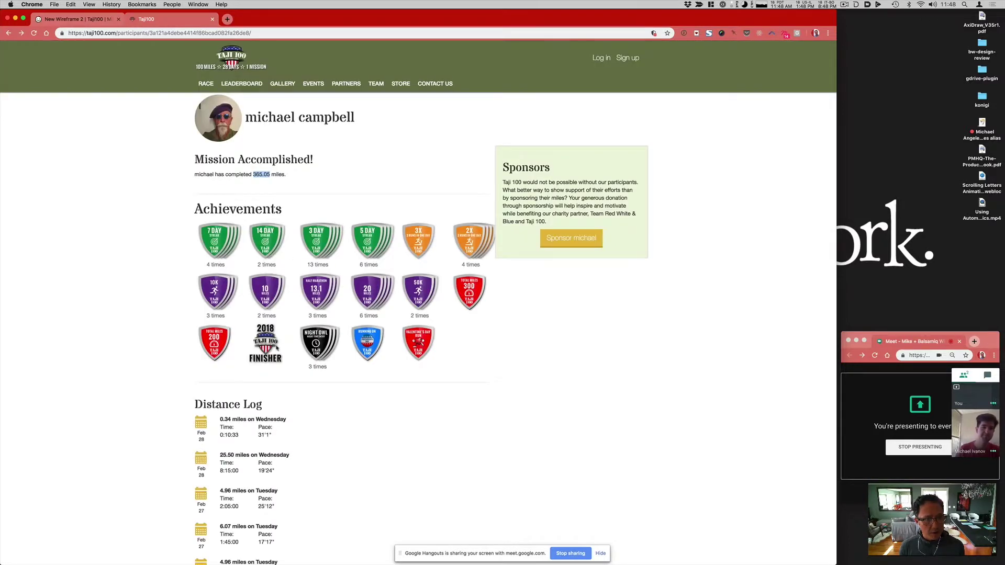
pyautogui.scroll(2, 364, 374)
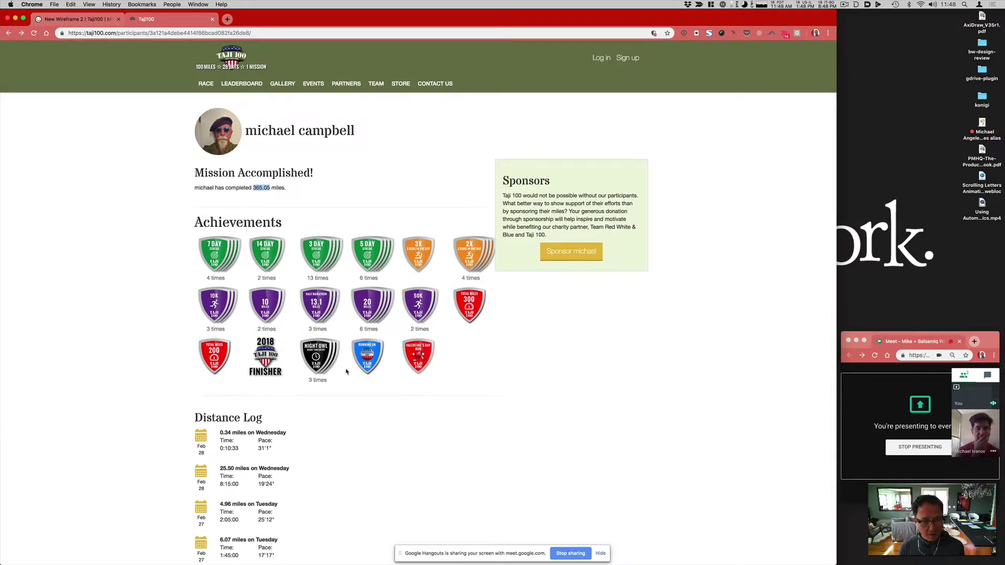
pyautogui.scroll(-2, 332, 378)
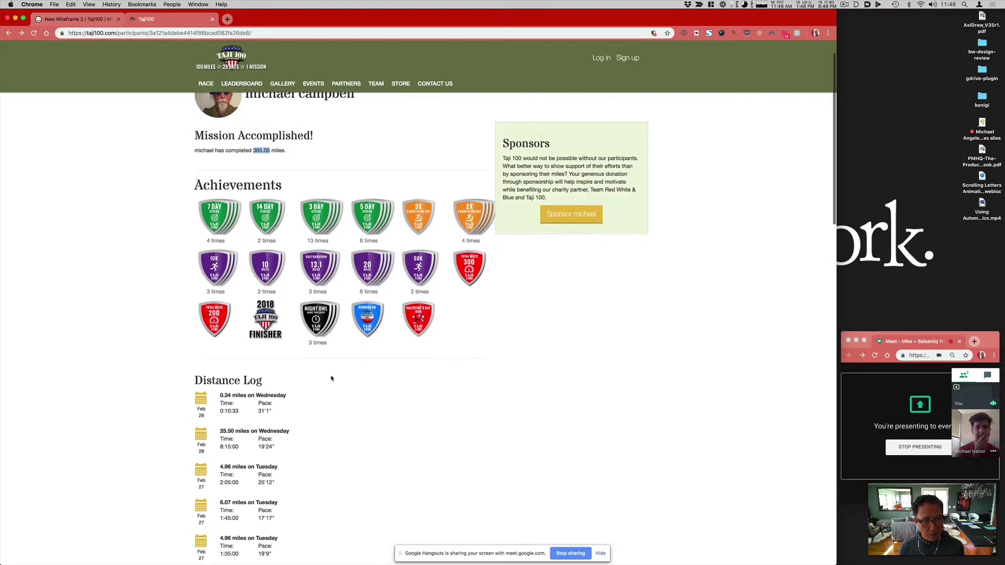
pyautogui.scroll(2, 333, 387)
pyautogui.scroll(-3, 335, 400)
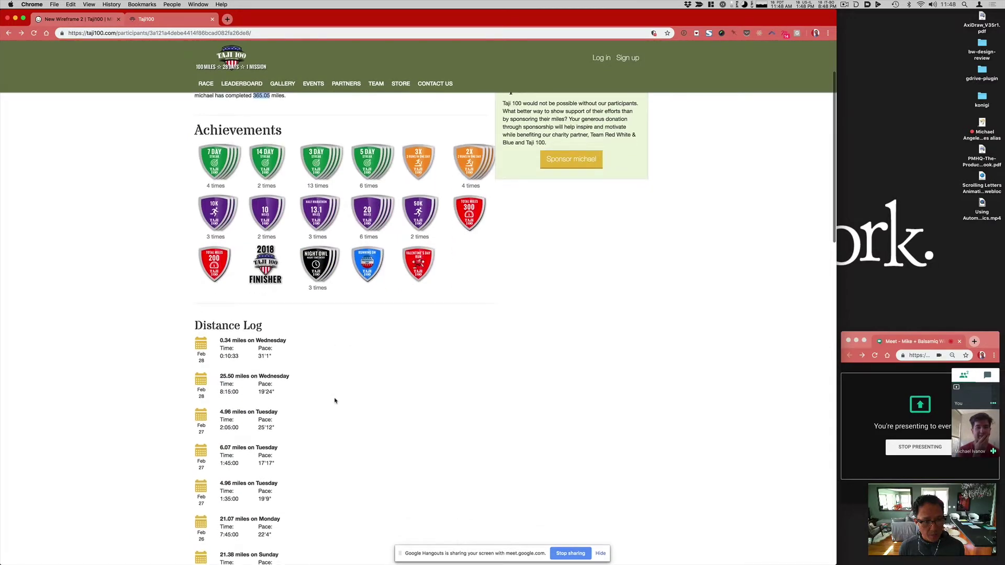
pyautogui.scroll(3, 335, 400)
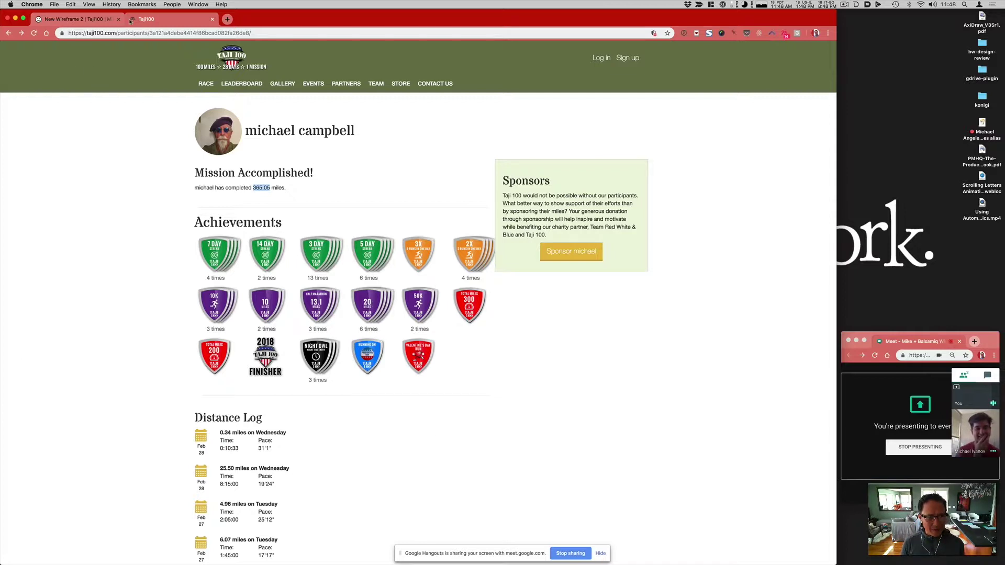
pyautogui.click(80, 20)
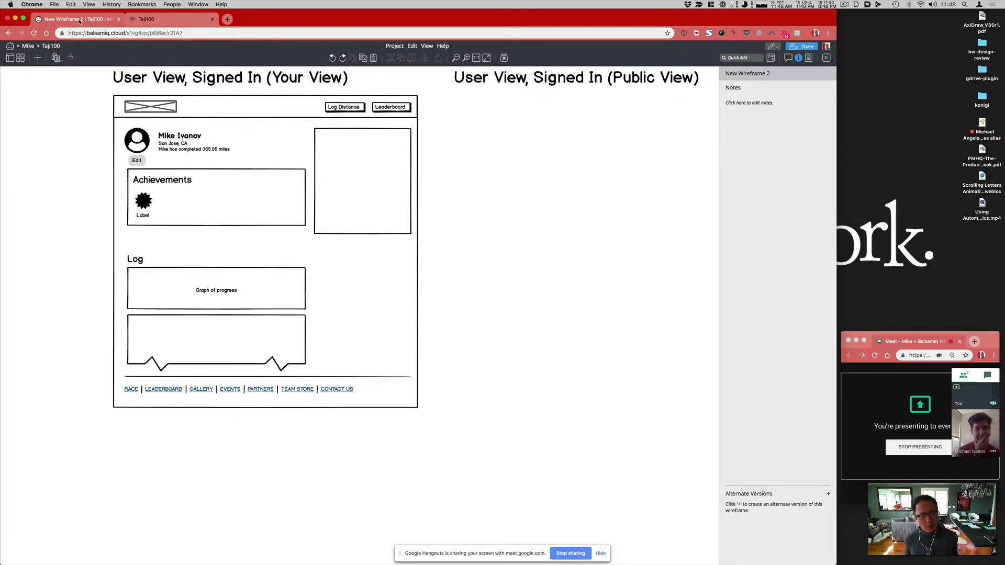
# Step: Make the Achievements box taller and lower the empty right-hand box so their tops align
pyautogui.click(278, 219)
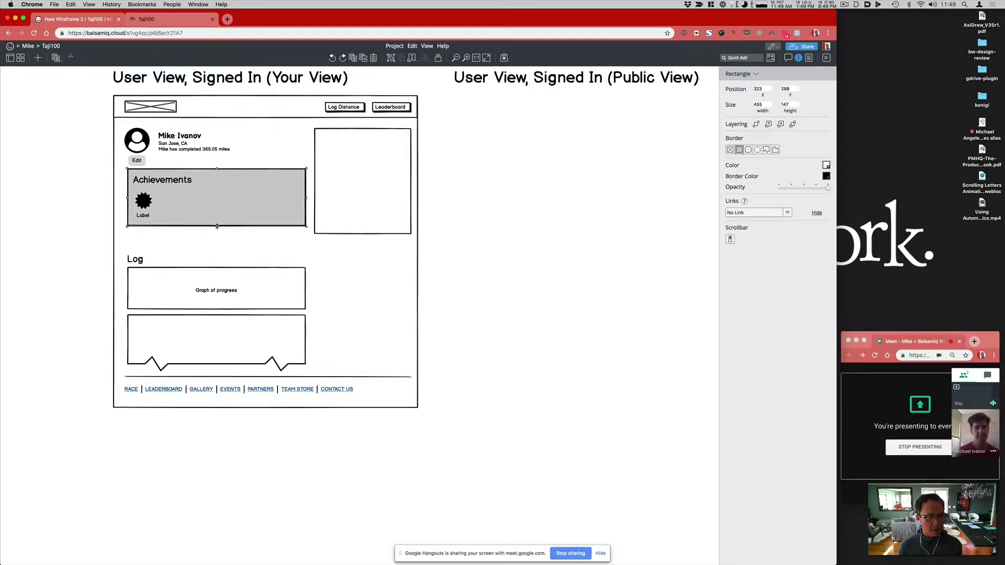
pyautogui.moveTo(216, 227); pyautogui.dragTo(217, 234)
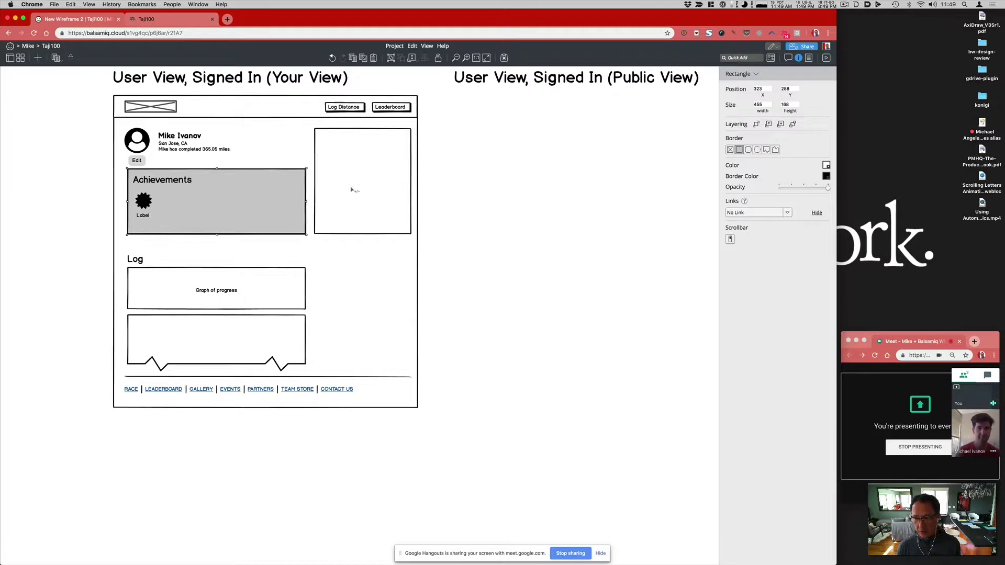
pyautogui.moveTo(352, 189); pyautogui.dragTo(348, 280)
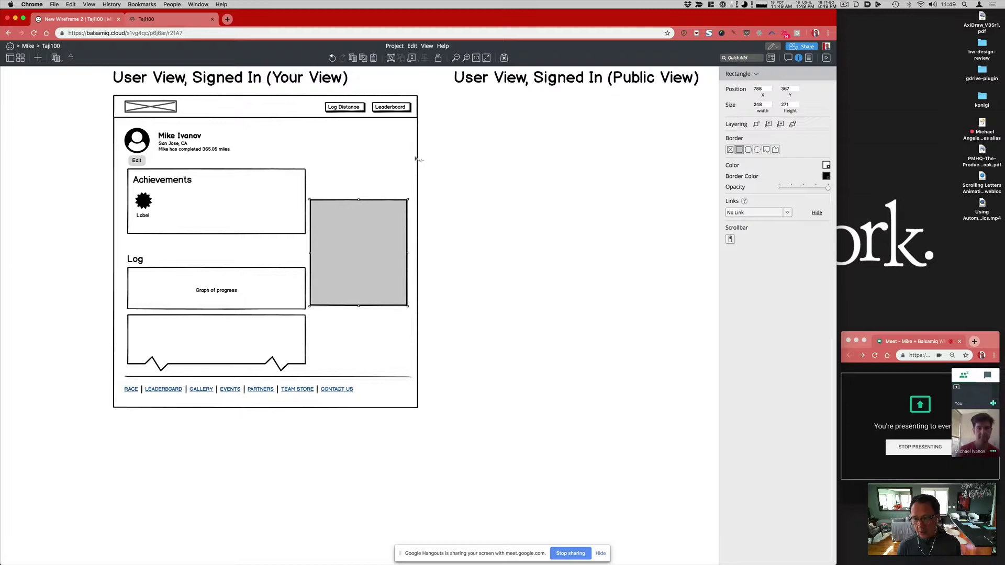
pyautogui.moveTo(386, 220); pyautogui.dragTo(382, 193)
pyautogui.press('/')
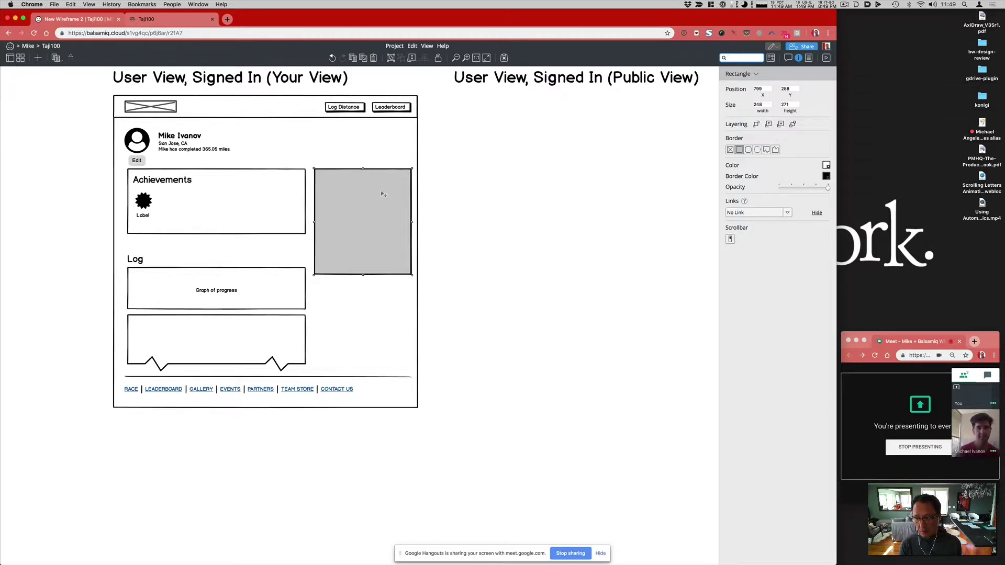
# Step: Insert a medium User Circle Outlined avatar beside the profile, above the right-hand box
pyautogui.write('user')
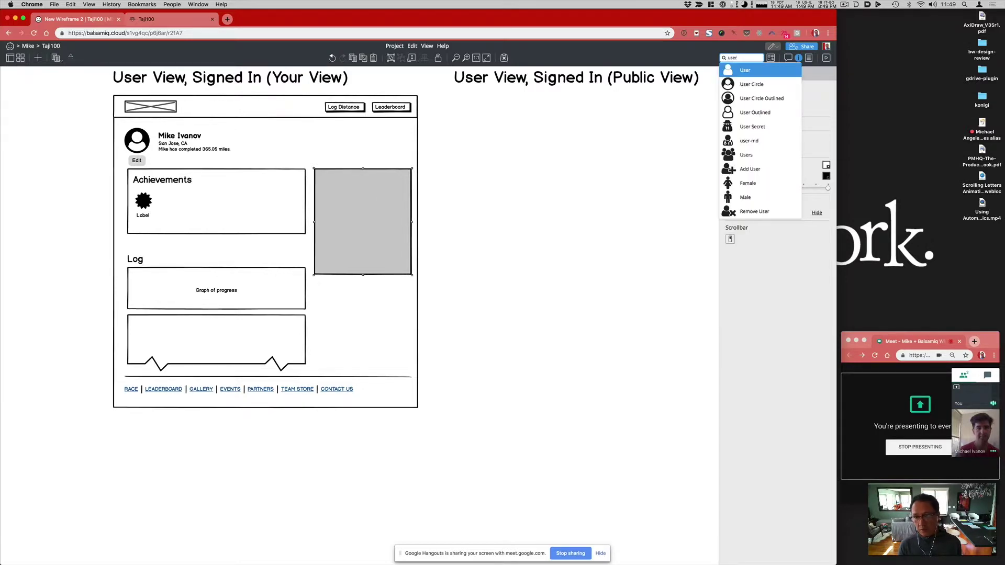
pyautogui.press('Down')
pyautogui.press('Down')
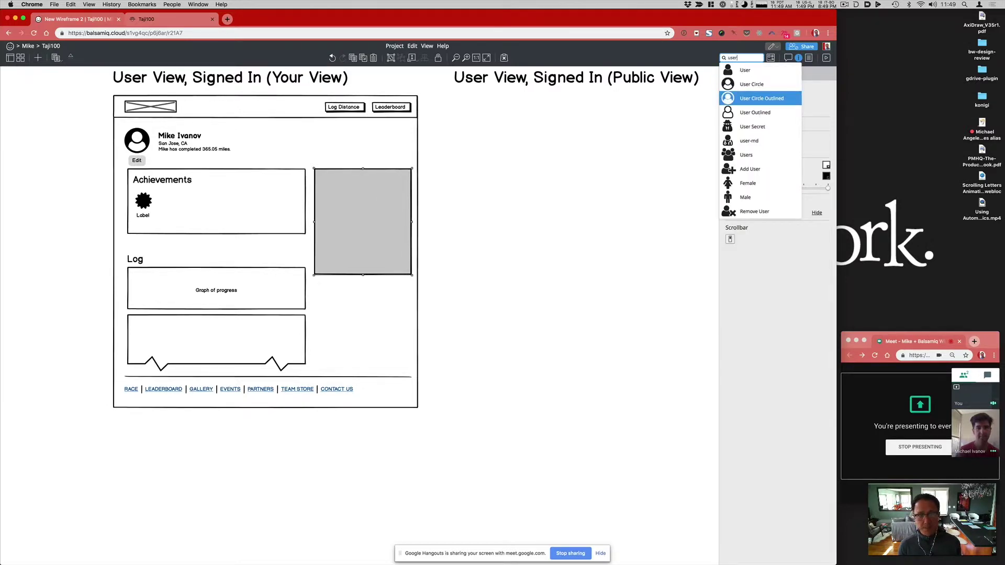
pyautogui.press('Return')
pyautogui.click(254, 111)
pyautogui.moveTo(282, 118); pyautogui.dragTo(337, 135)
pyautogui.press('super+bracketleft')
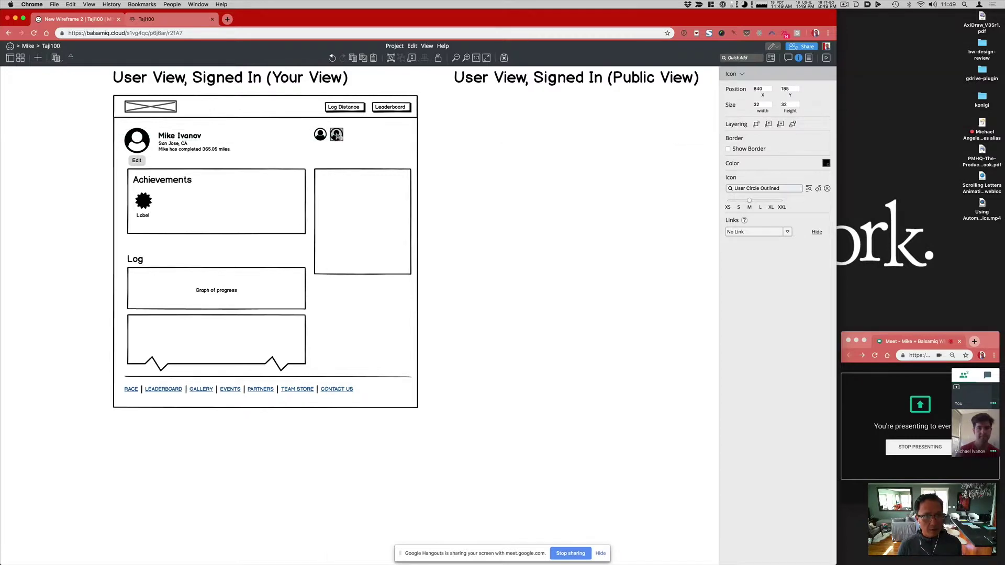
# Step: Duplicate the avatar into a row of five, copy the row below, and adjust the right box
pyautogui.press('super+d')
pyautogui.press('super+d')
pyautogui.press('super+d')
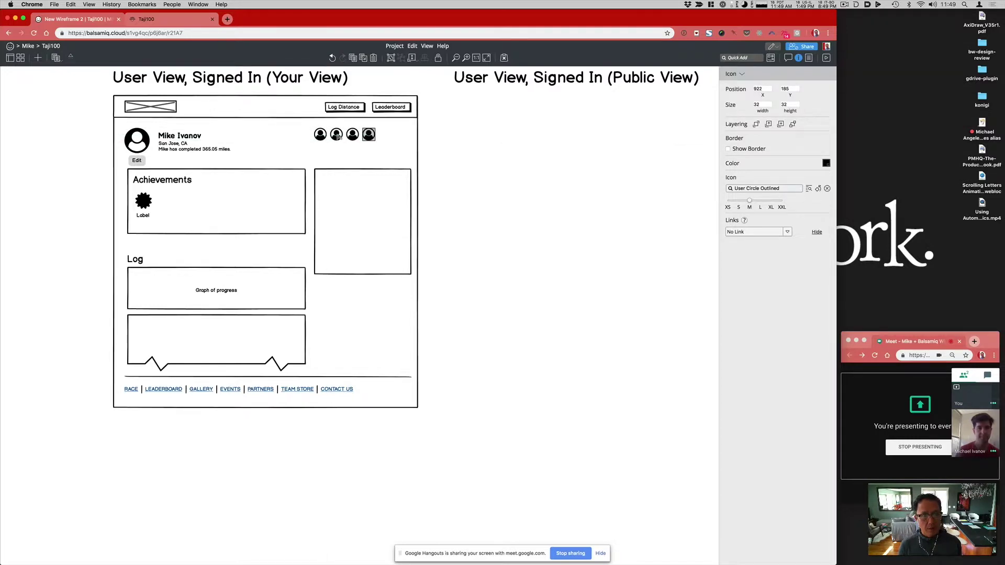
pyautogui.keyDown('shift'); pyautogui.click(321, 135); pyautogui.keyUp('shift')
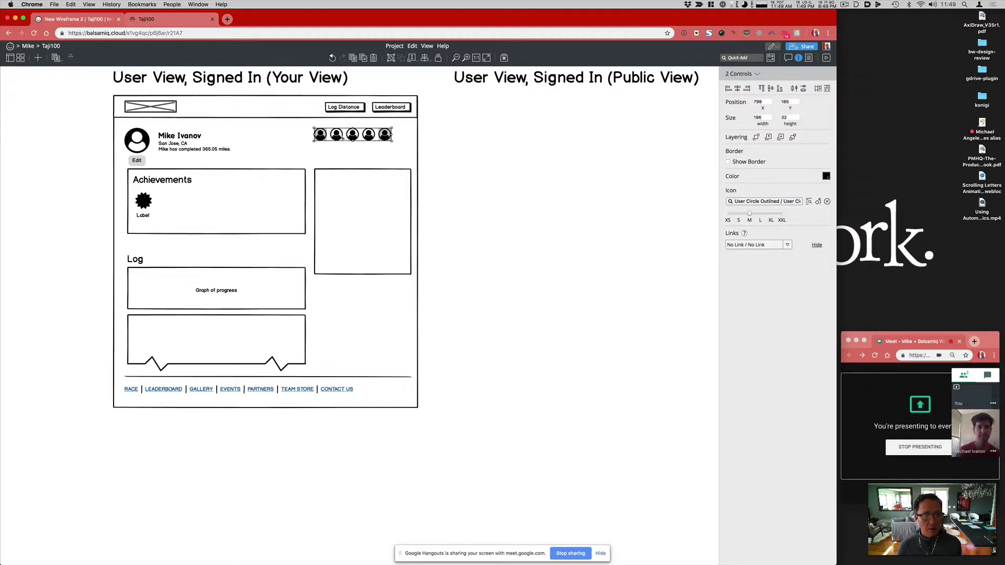
pyautogui.keyDown('shift'); pyautogui.click(357, 137); pyautogui.keyUp('shift')
pyautogui.keyDown('shift'); pyautogui.click(368, 138); pyautogui.keyUp('shift')
pyautogui.moveTo(369, 136); pyautogui.dragTo(434, 155)
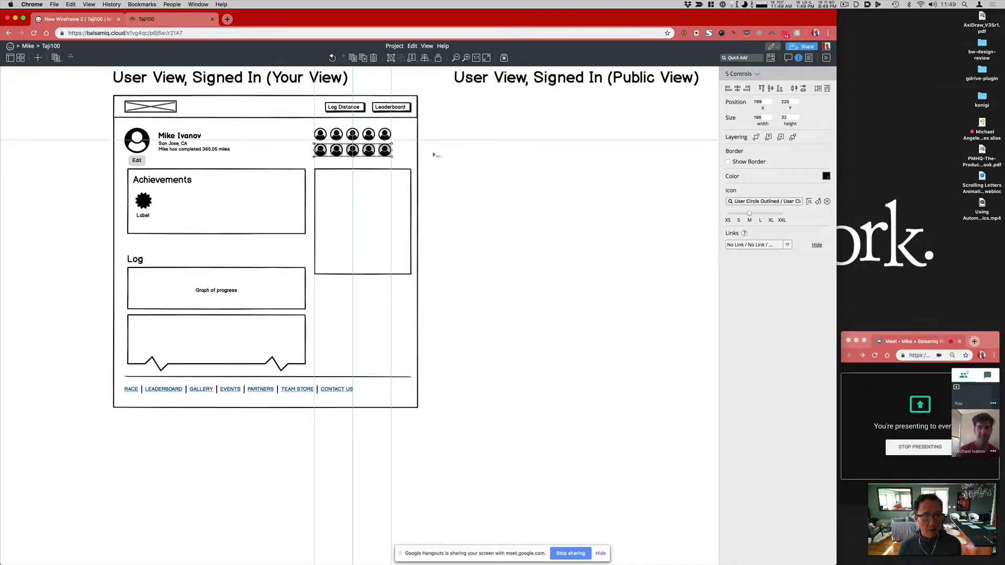
pyautogui.click(515, 185)
pyautogui.moveTo(365, 206)
pyautogui.mouseDown()
pyautogui.moveTo(367, 262)
pyautogui.moveTo(362, 217)
pyautogui.mouseUp()
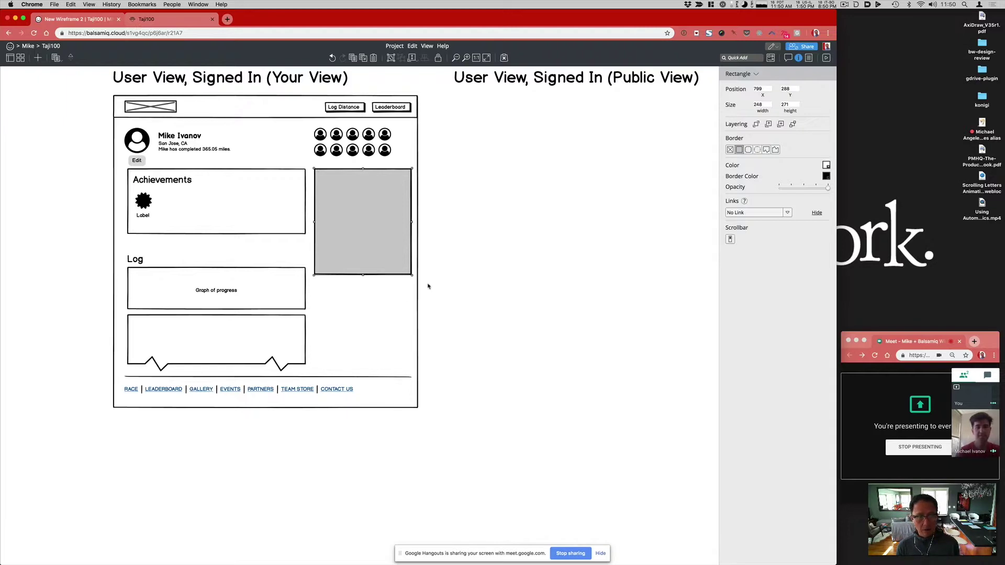
# Step: Copy the Achievements heading into the right-hand box
pyautogui.click(446, 270)
pyautogui.moveTo(158, 182); pyautogui.dragTo(342, 181)
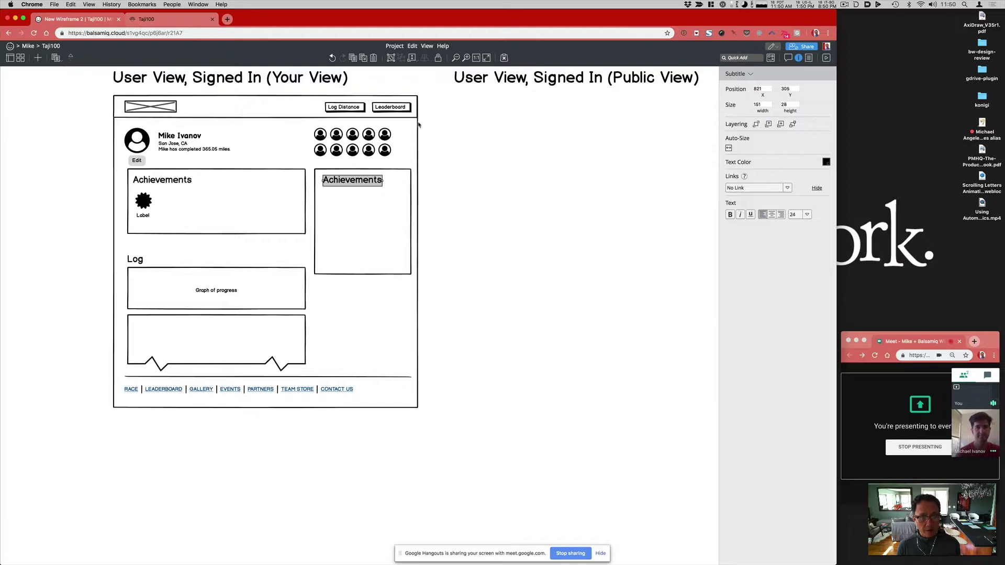
pyautogui.moveTo(426, 121); pyautogui.dragTo(360, 155)
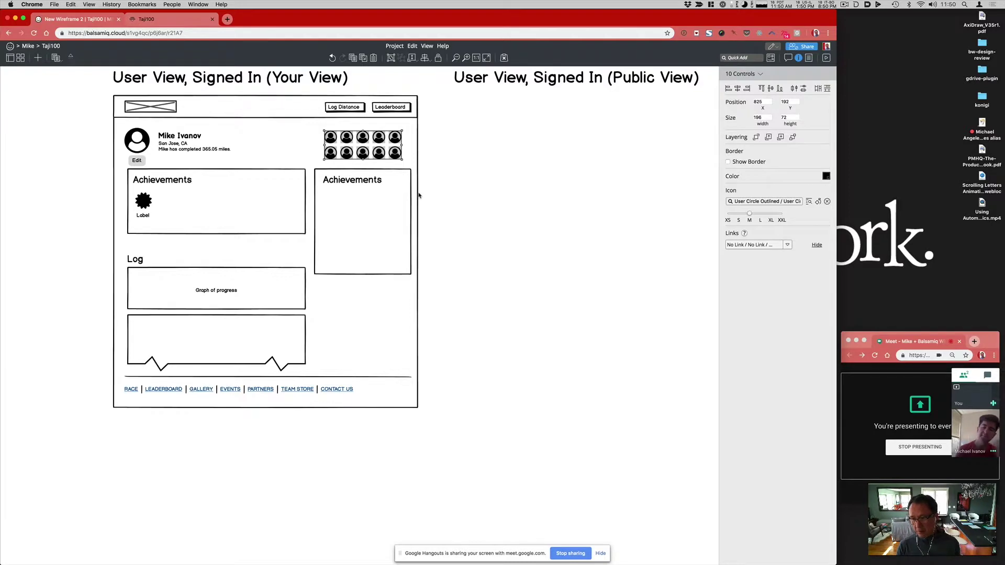
pyautogui.click(365, 267)
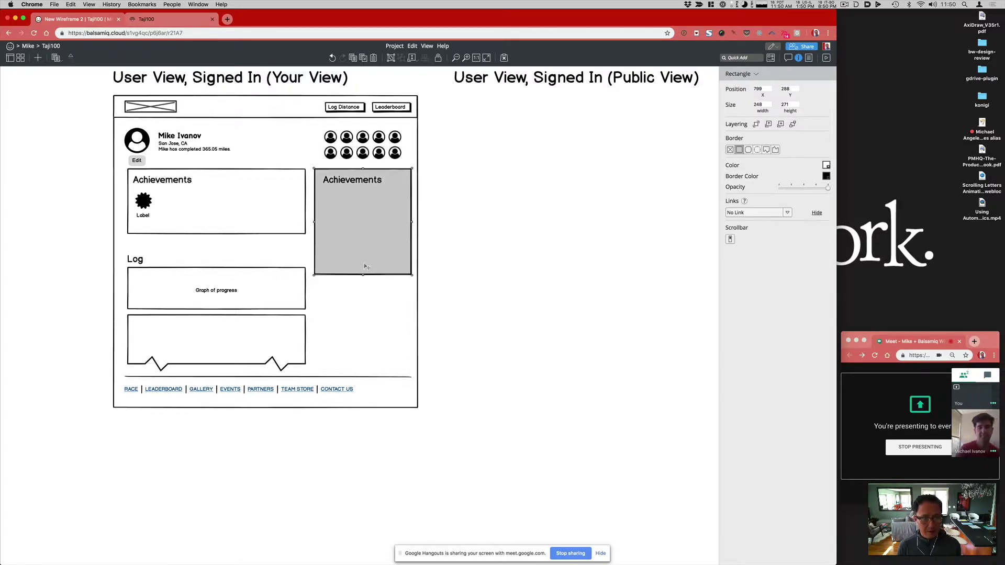
pyautogui.click(423, 258)
# Step: Make the left Achievements box taller and lower its top edge slightly
pyautogui.click(257, 218)
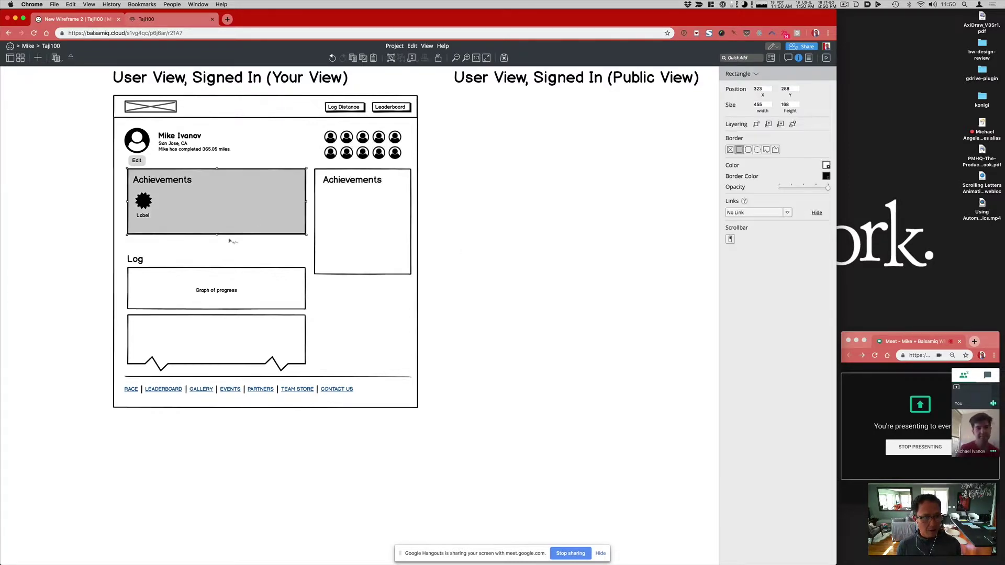
pyautogui.moveTo(217, 234); pyautogui.dragTo(216, 249)
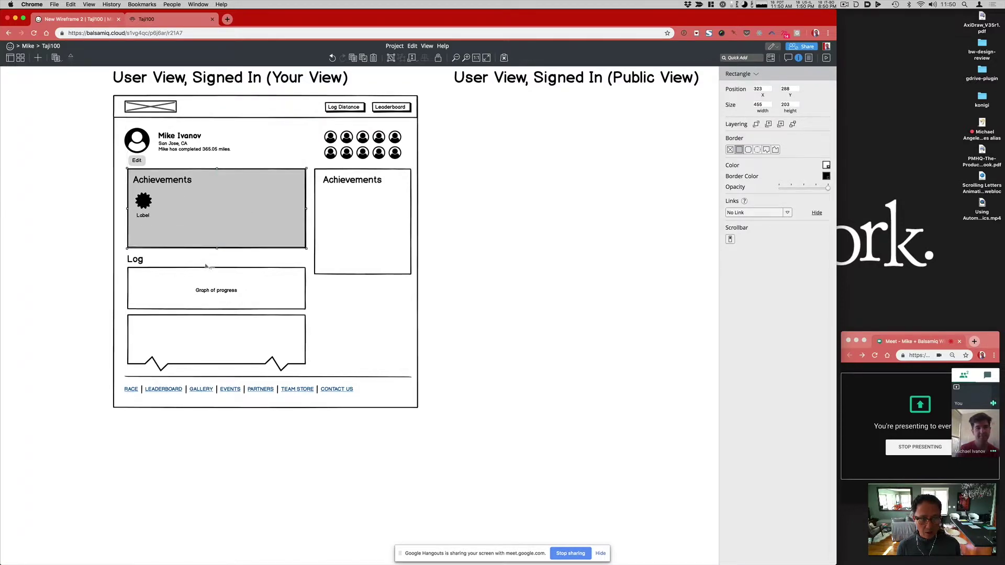
pyautogui.click(145, 205)
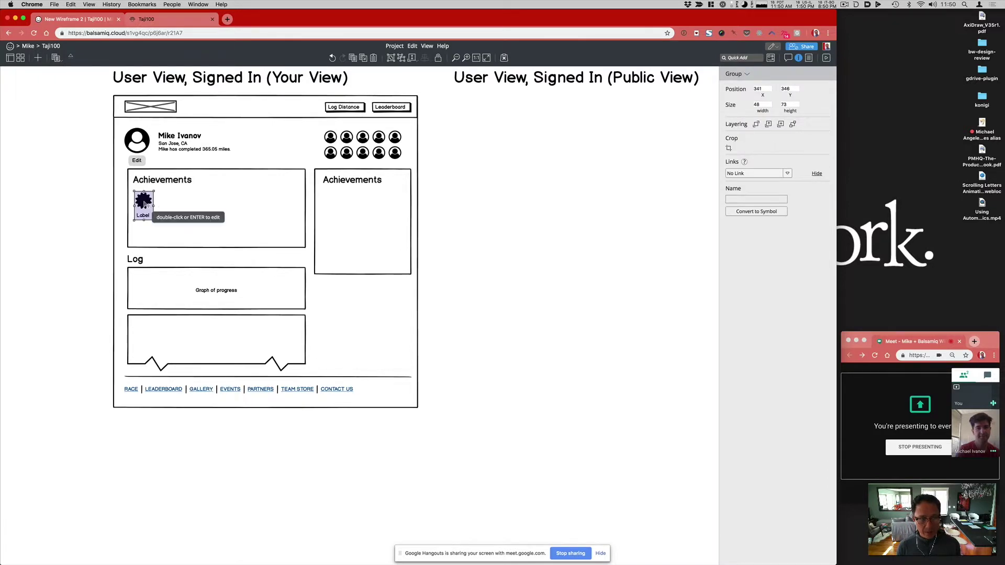
pyautogui.click(178, 185)
pyautogui.click(217, 170)
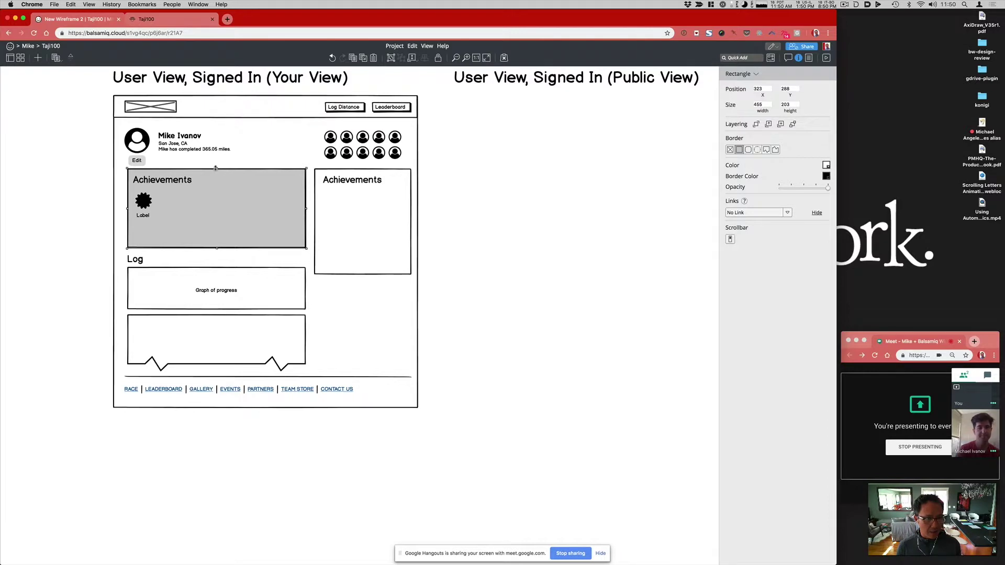
pyautogui.moveTo(219, 170); pyautogui.dragTo(218, 172)
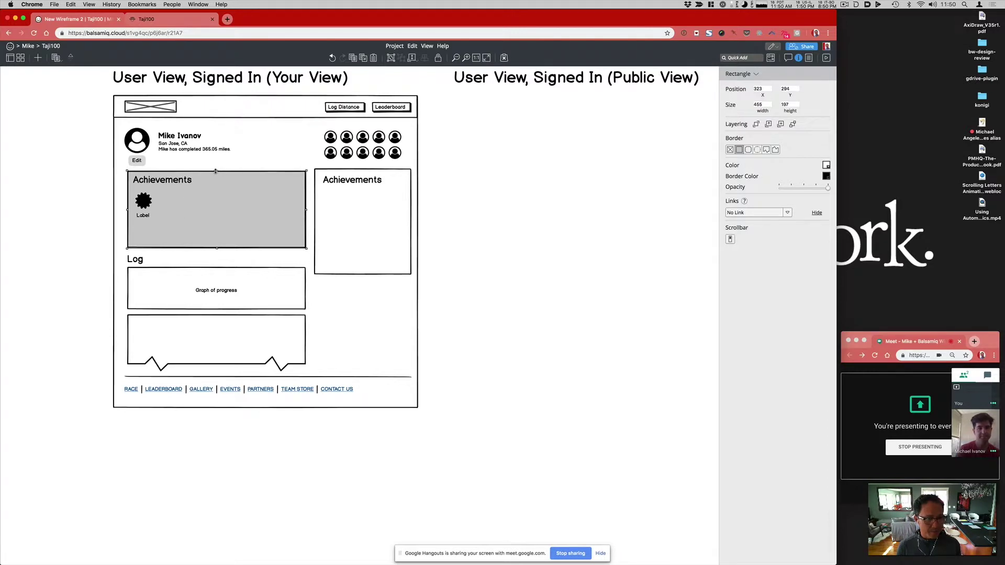
pyautogui.click(138, 260)
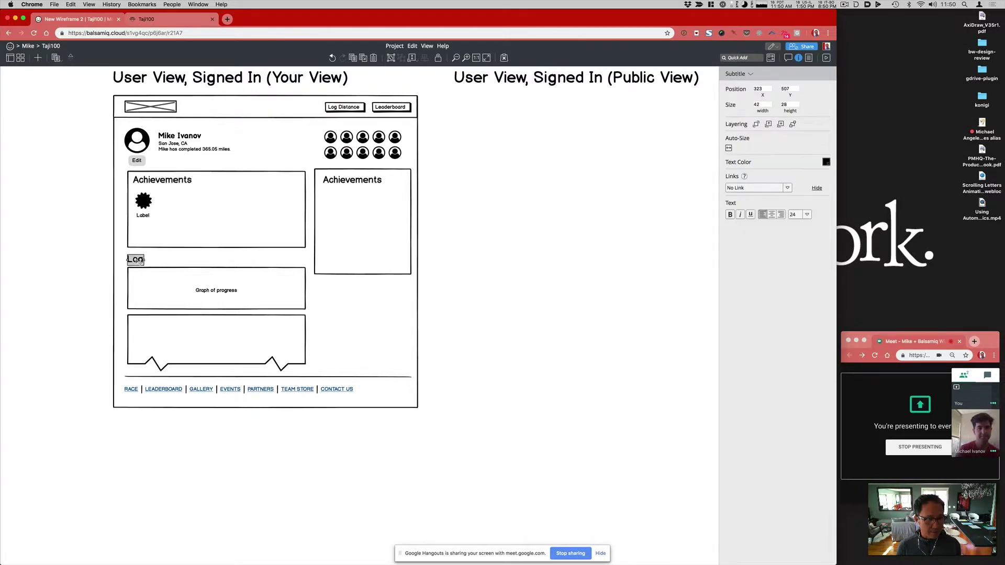
pyautogui.click(93, 271)
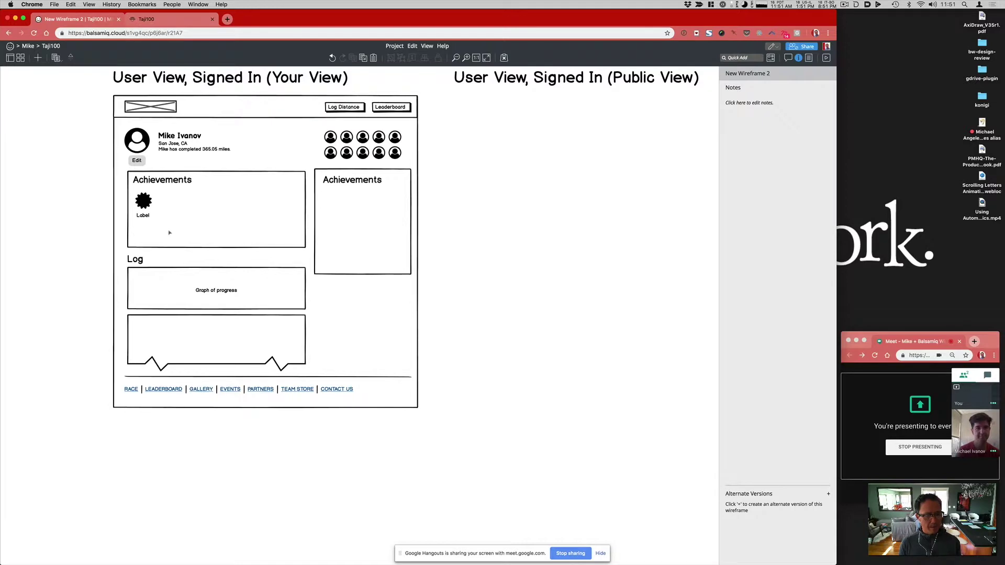
# Step: Extend the speech-bubble box below Graph of progress up to meet the graph box
pyautogui.click(192, 316)
pyautogui.moveTo(221, 315); pyautogui.dragTo(217, 308)
pyautogui.click(63, 325)
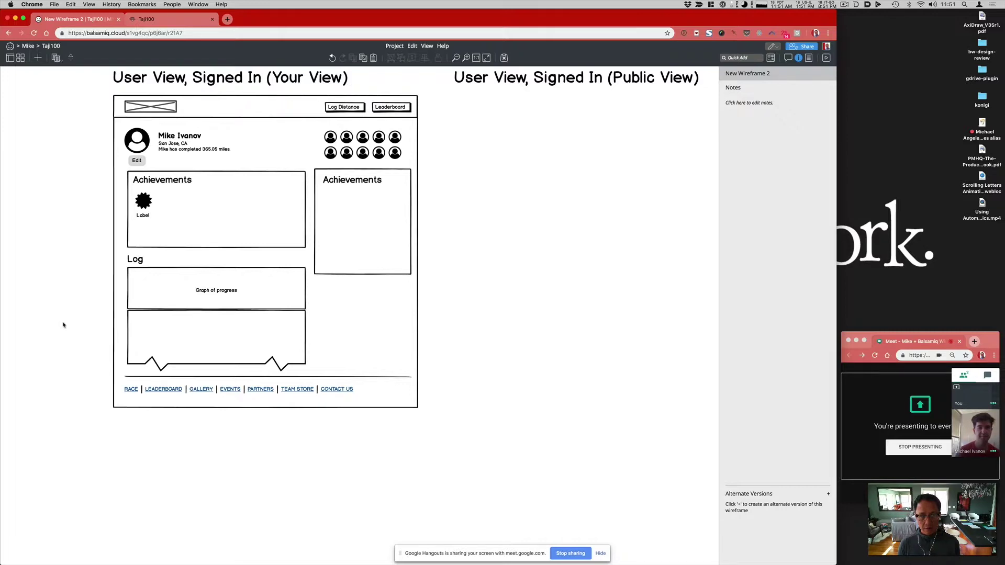
pyautogui.moveTo(396, 359); pyautogui.dragTo(459, 437)
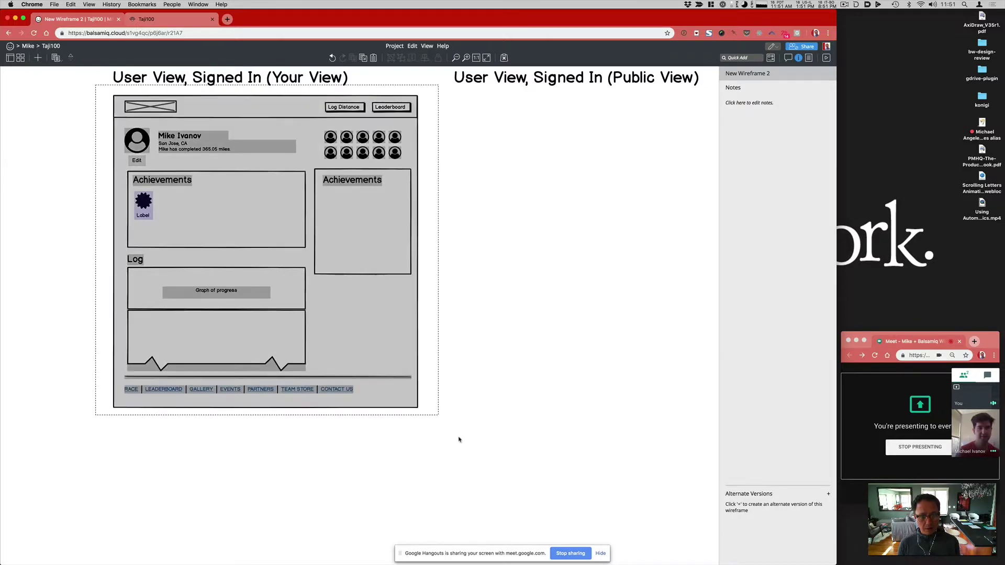
# Step: Change the right-hand box's heading from Achievements to 'Sponsors'
pyautogui.press('super+minus')
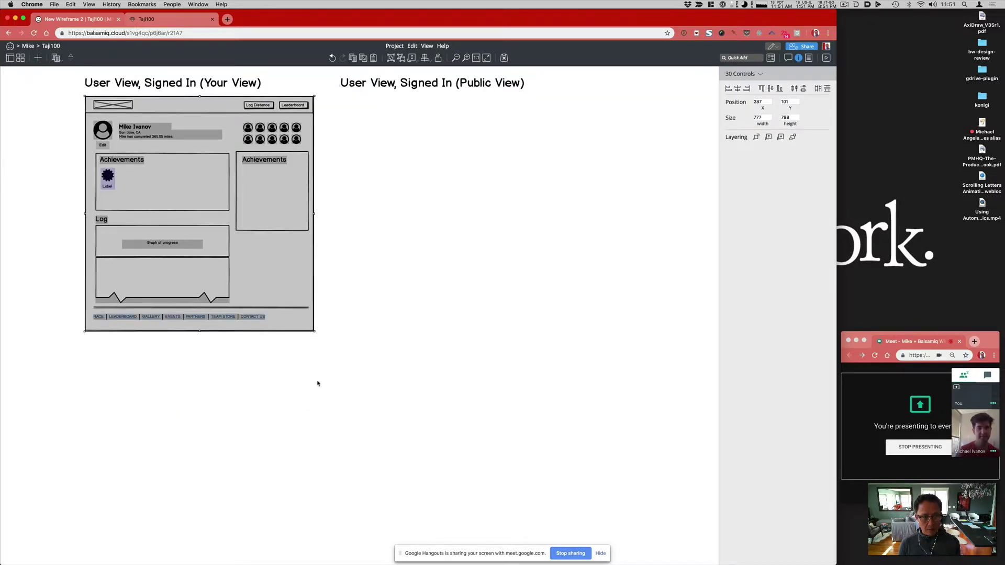
pyautogui.press('Escape')
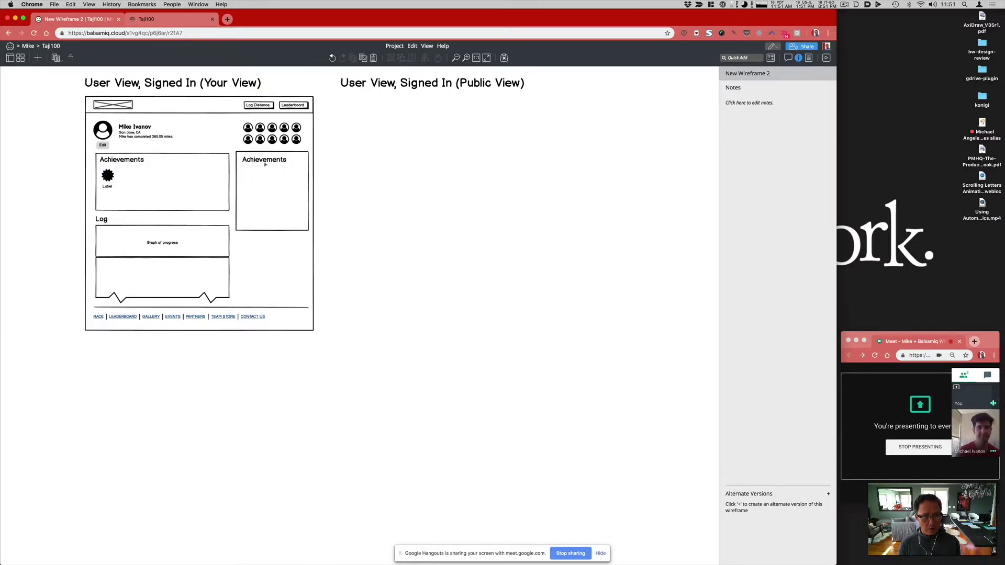
pyautogui.doubleClick(265, 164)
pyautogui.write('Spa')
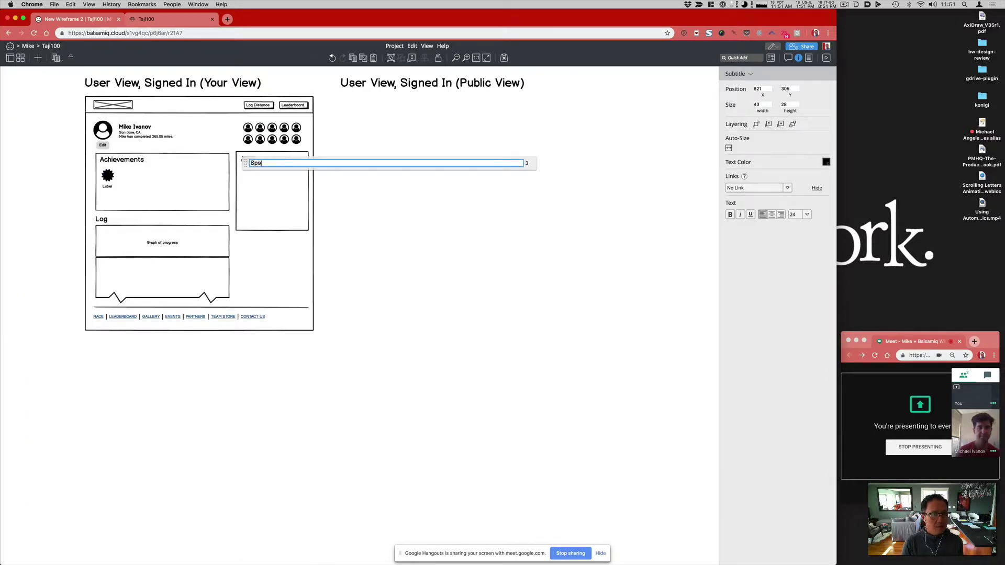
pyautogui.press('BackSpace')
pyautogui.write('onsors')
pyautogui.press('Return')
# Step: Check the wireframe against the live Taji100 profile page and confirm the Sponsors heading
pyautogui.click(152, 19)
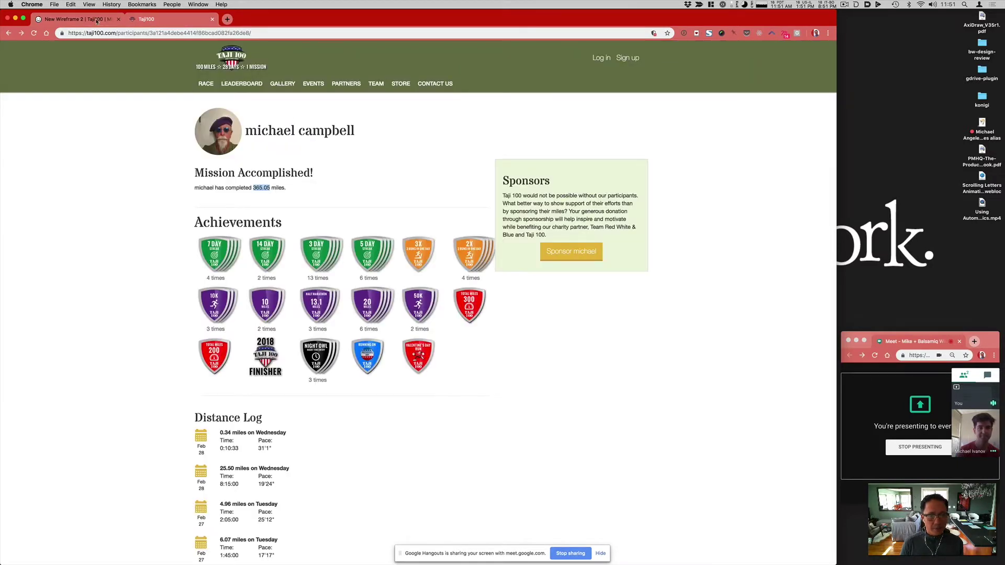
pyautogui.click(96, 21)
pyautogui.click(157, 19)
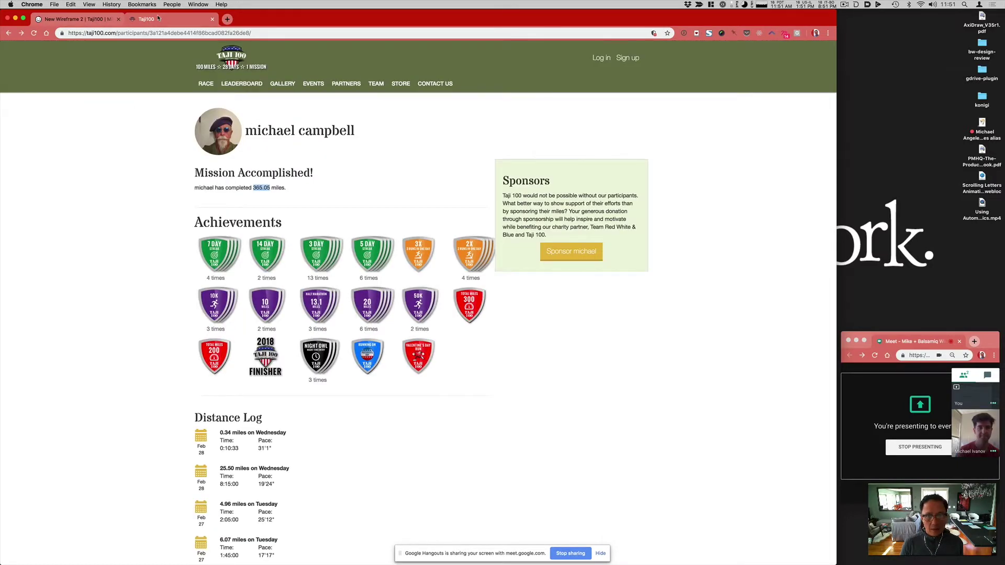
pyautogui.click(93, 20)
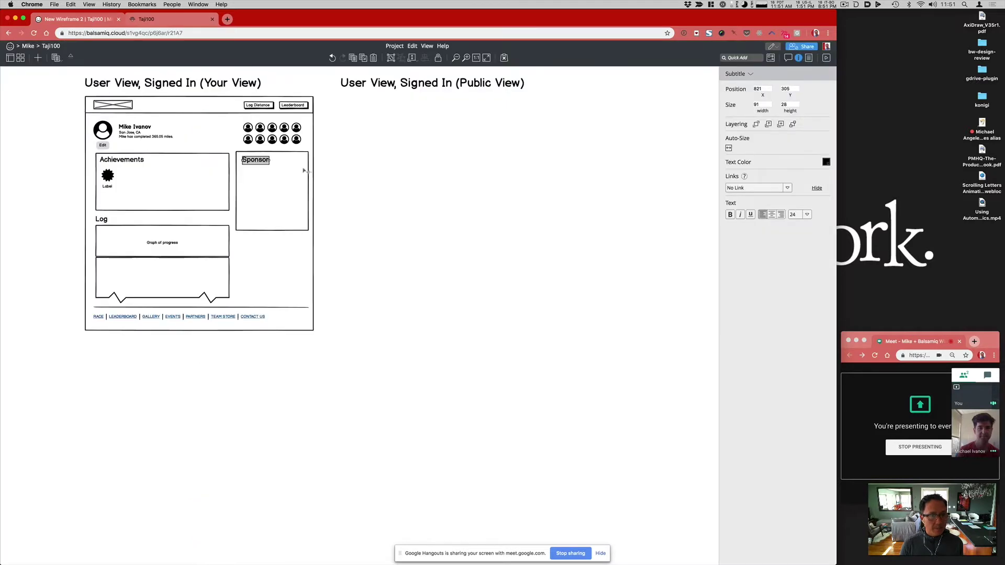
pyautogui.doubleClick(260, 160)
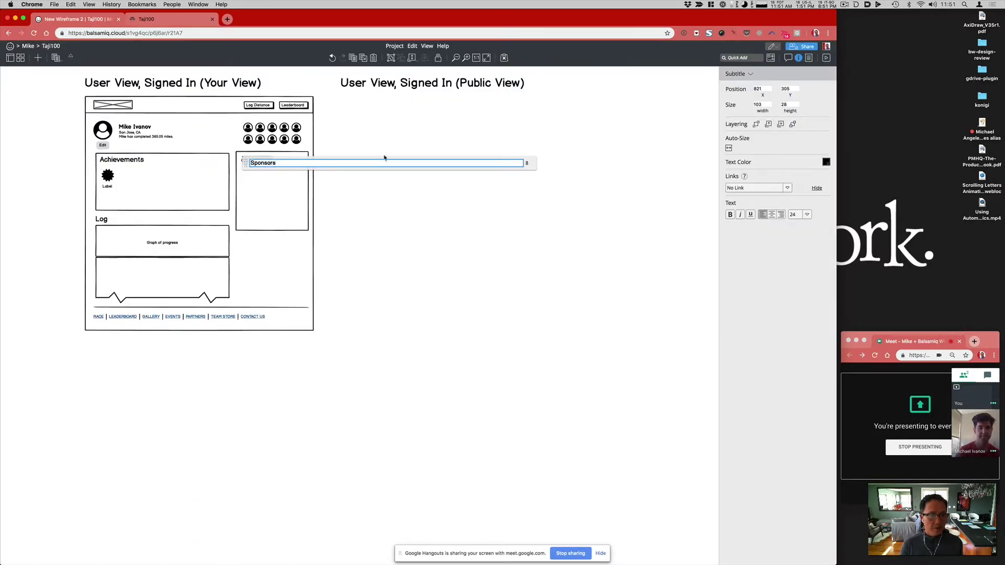
pyautogui.click(373, 139)
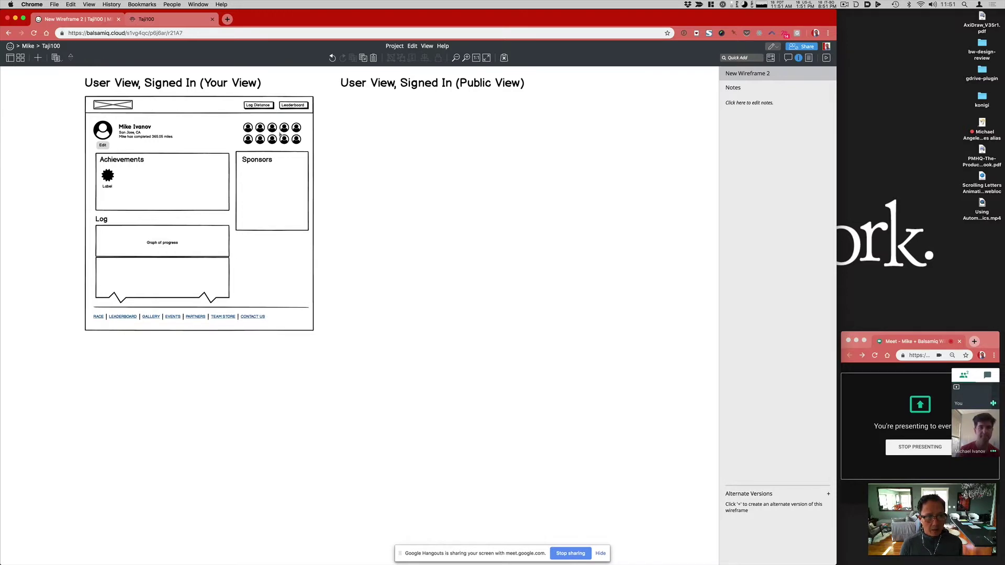
pyautogui.moveTo(339, 349); pyautogui.dragTo(62, 88)
# Step: Narrow the copied wireframe's outer page frame to a width of 320
pyautogui.moveTo(137, 178); pyautogui.dragTo(138, 434)
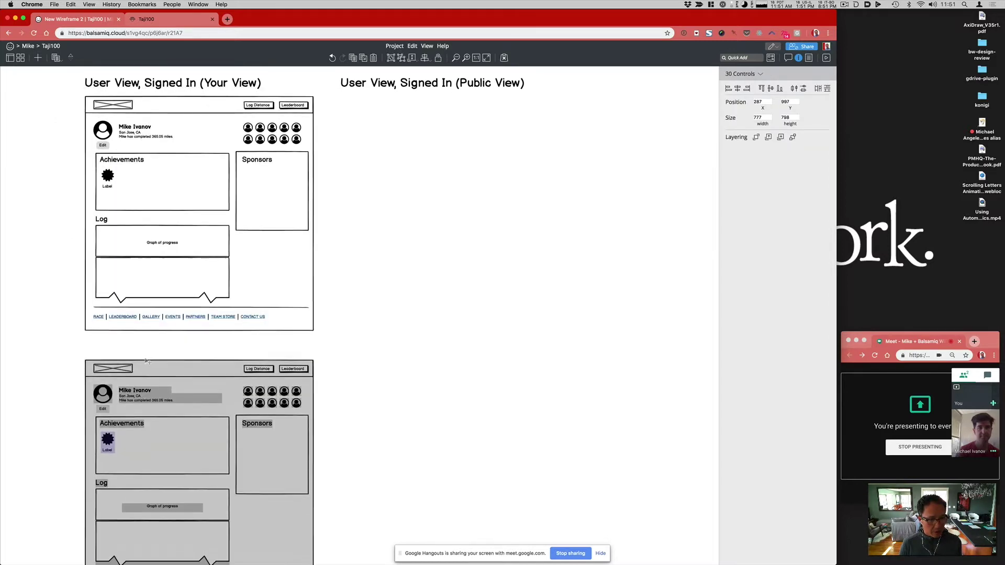
pyautogui.scroll(-3, 312, 369)
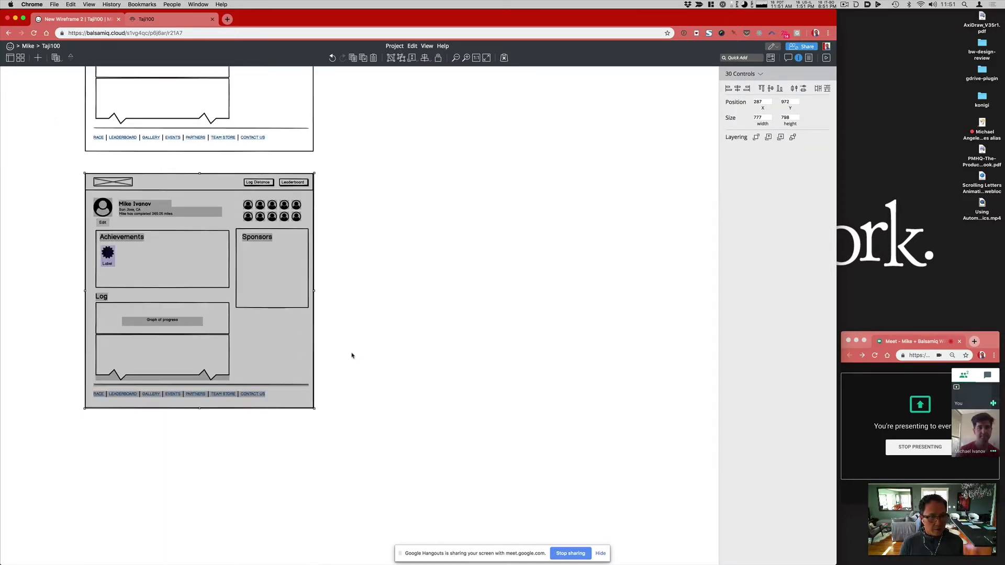
pyautogui.click(350, 352)
pyautogui.click(312, 311)
pyautogui.moveTo(315, 292); pyautogui.dragTo(197, 292)
pyautogui.click(337, 411)
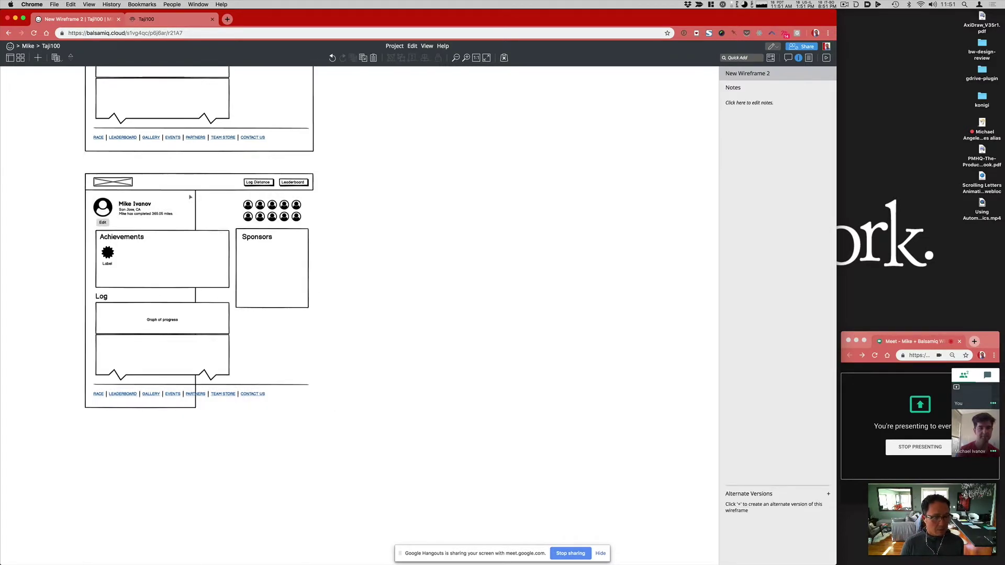
pyautogui.click(165, 312)
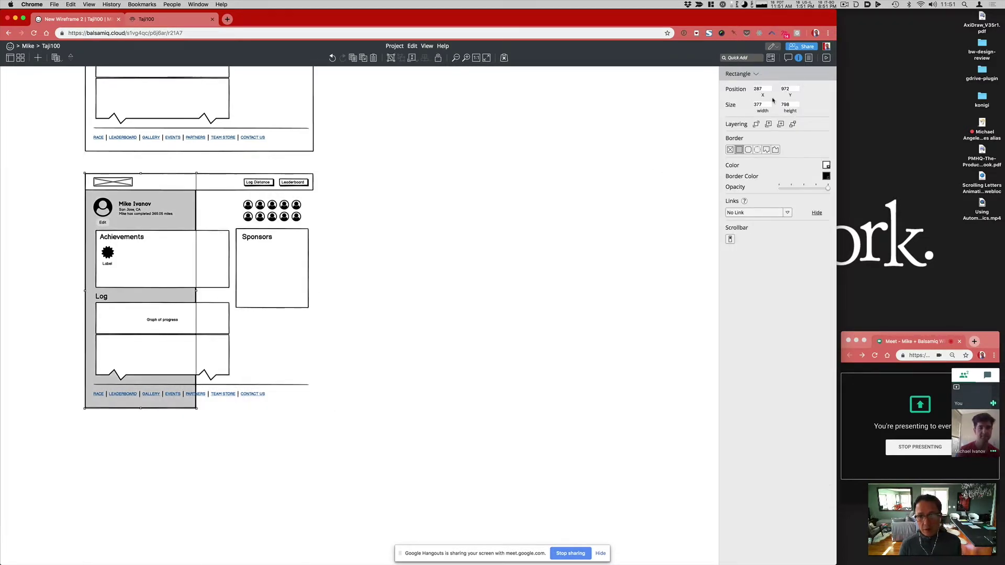
pyautogui.click(762, 104)
pyautogui.write('320')
pyautogui.press('Return')
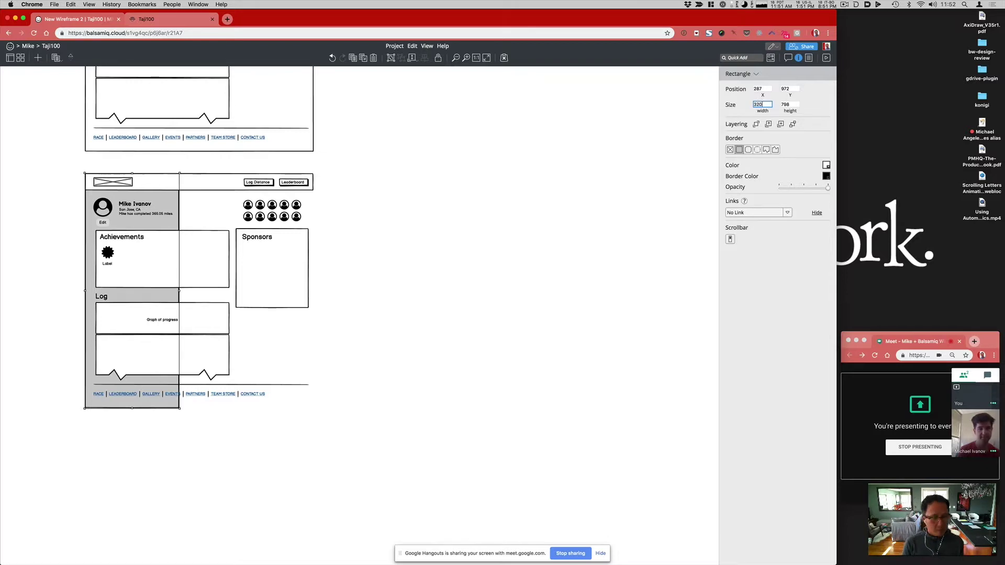
pyautogui.click(299, 472)
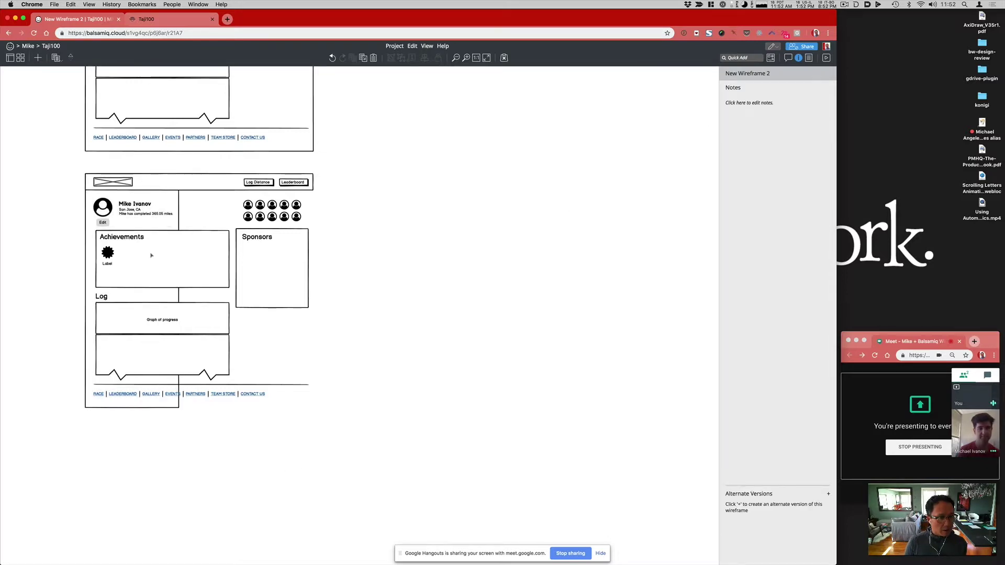
# Step: Narrow the Achievements box and both Log boxes to fit the 320 frame
pyautogui.click(151, 256)
pyautogui.moveTo(229, 259); pyautogui.dragTo(169, 259)
pyautogui.click(183, 306)
pyautogui.keyDown('shift'); pyautogui.click(229, 336); pyautogui.keyUp('shift')
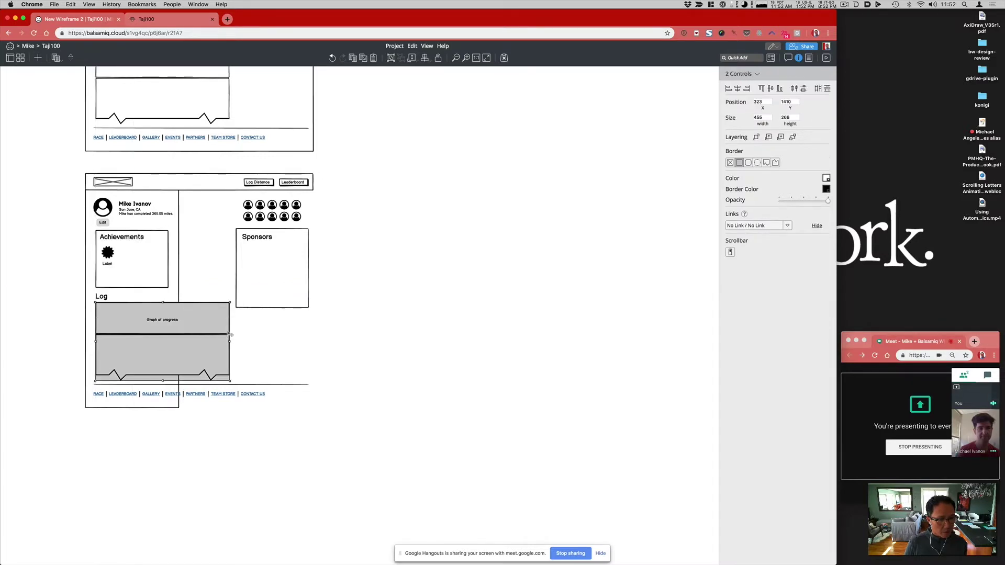
pyautogui.moveTo(229, 341); pyautogui.dragTo(154, 322)
pyautogui.click(173, 321)
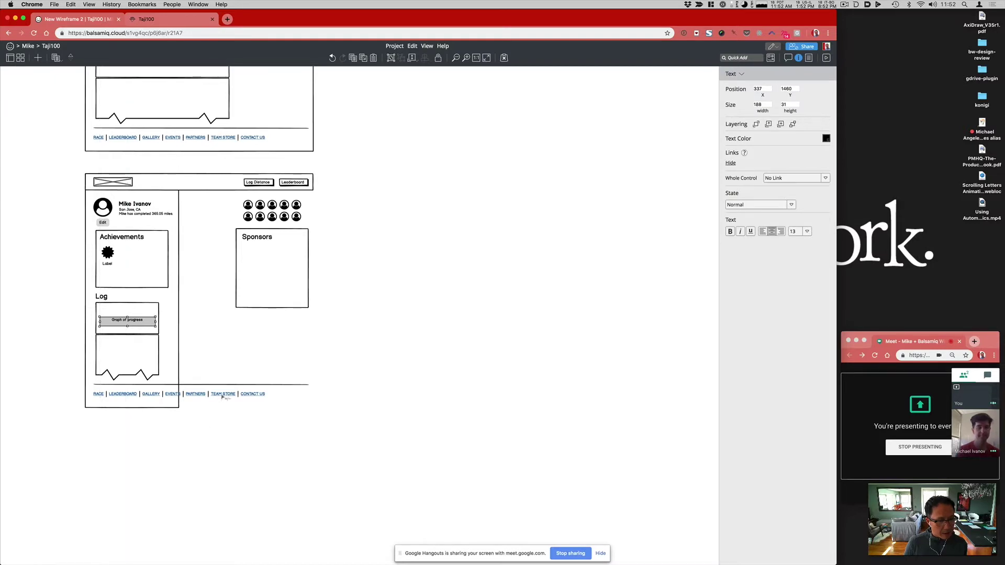
# Step: Push the footer, Achievements and Log further down, and place the avatar rows under the profile
pyautogui.click(225, 397)
pyautogui.click(252, 387)
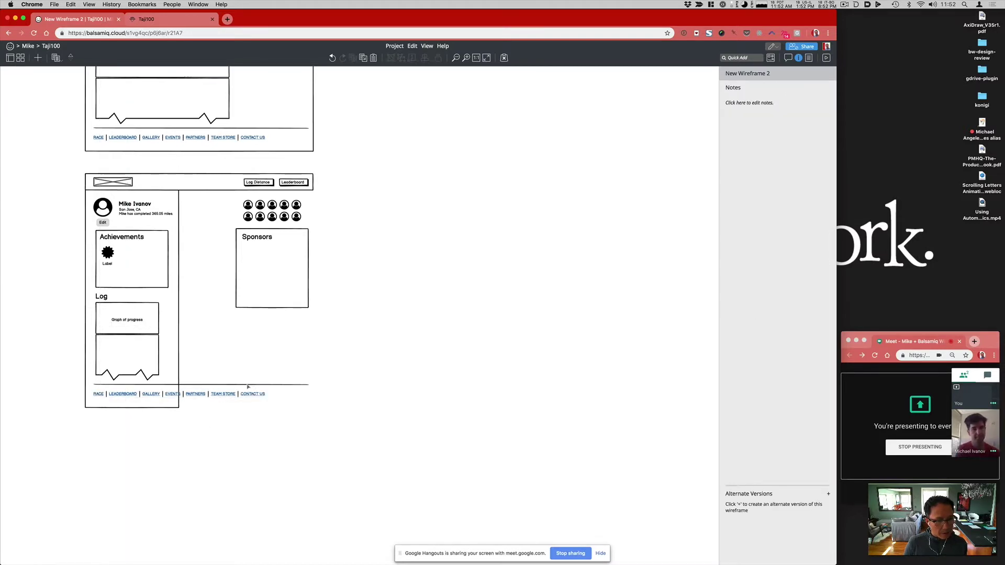
pyautogui.click(252, 385)
pyautogui.keyDown('shift'); pyautogui.click(251, 395); pyautogui.keyUp('shift')
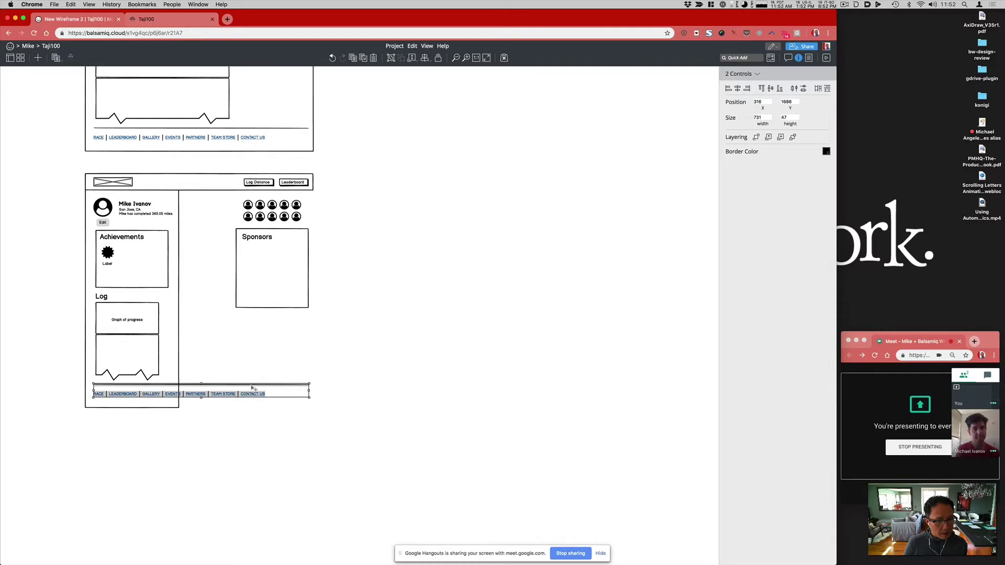
pyautogui.moveTo(252, 388); pyautogui.dragTo(251, 498)
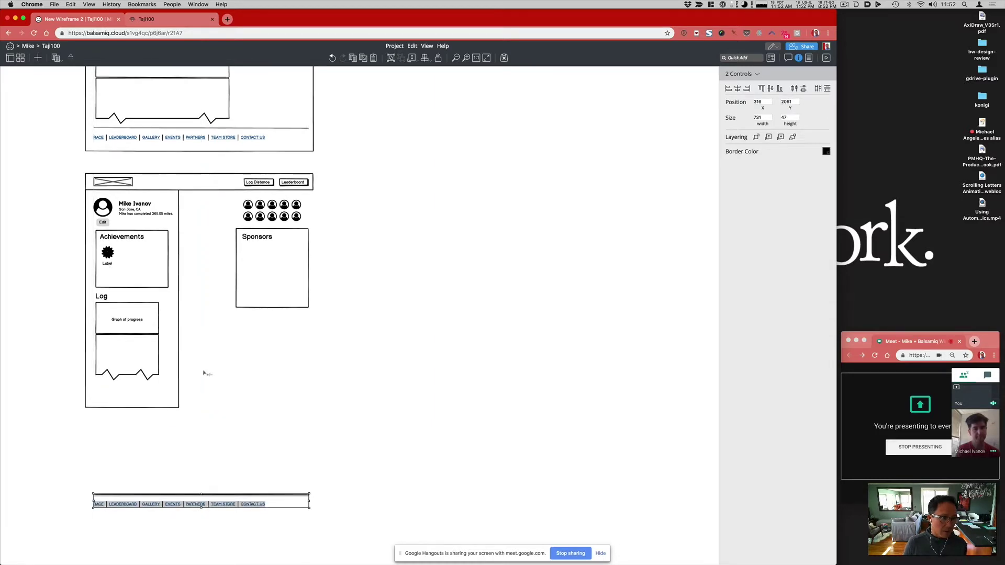
pyautogui.moveTo(206, 393); pyautogui.dragTo(82, 227)
pyautogui.moveTo(125, 254); pyautogui.dragTo(125, 326)
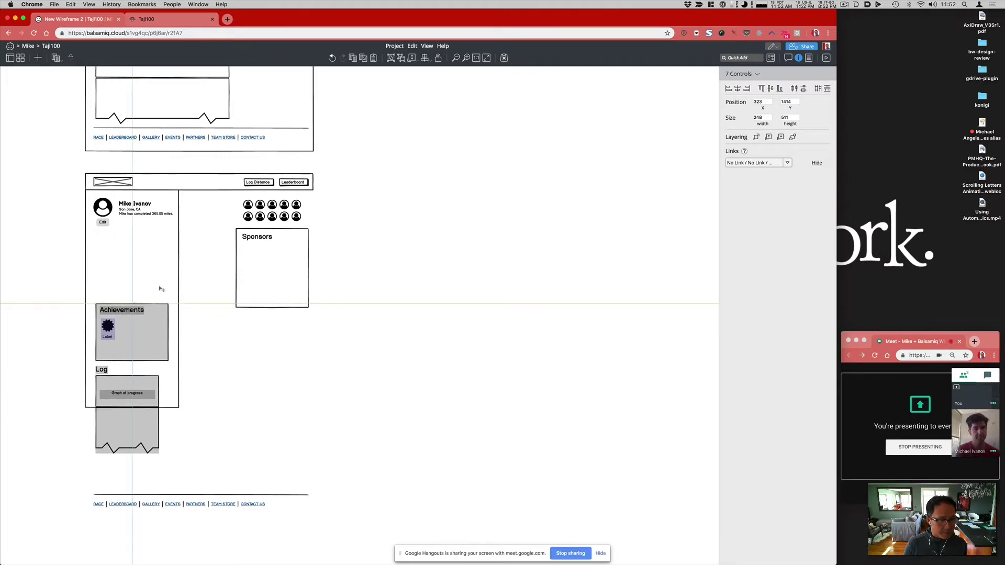
pyautogui.moveTo(317, 198); pyautogui.dragTo(132, 250)
# Step: Shorten the Sponsors box to about half height and move it into the column above Achievements
pyautogui.click(262, 243)
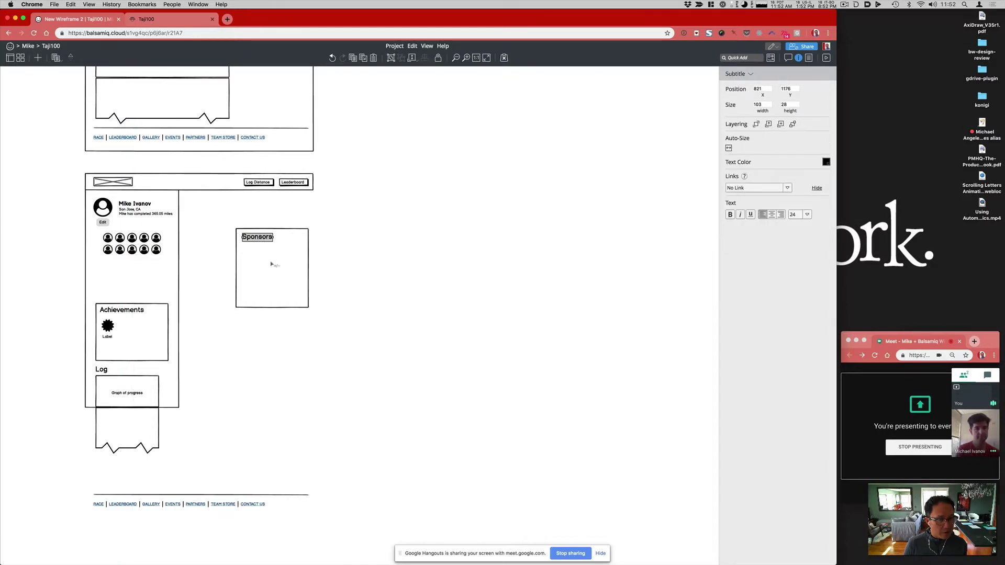
pyautogui.press('Escape')
pyautogui.click(273, 308)
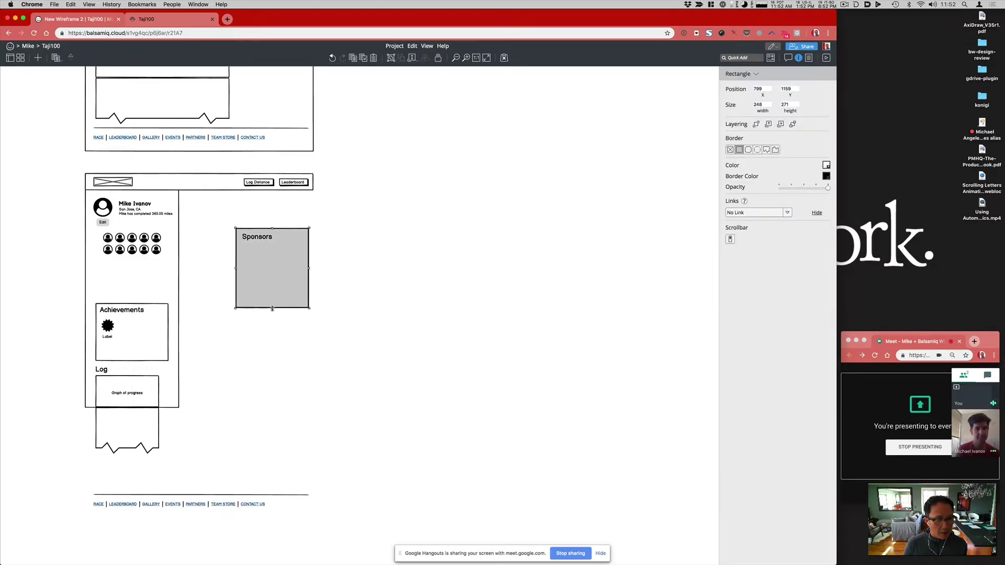
pyautogui.moveTo(272, 309); pyautogui.dragTo(272, 264)
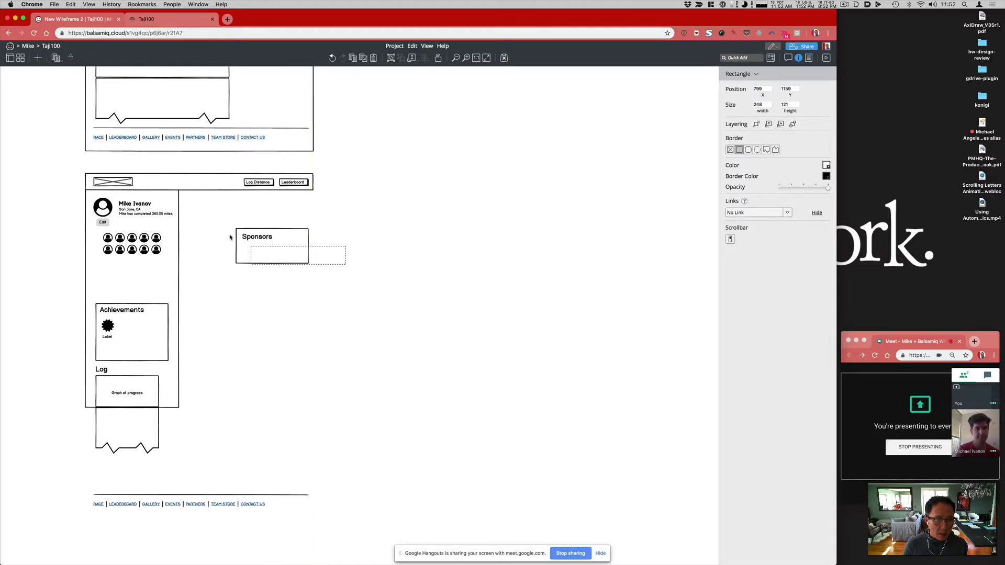
pyautogui.moveTo(222, 221); pyautogui.dragTo(345, 265)
pyautogui.moveTo(281, 247); pyautogui.dragTo(143, 283)
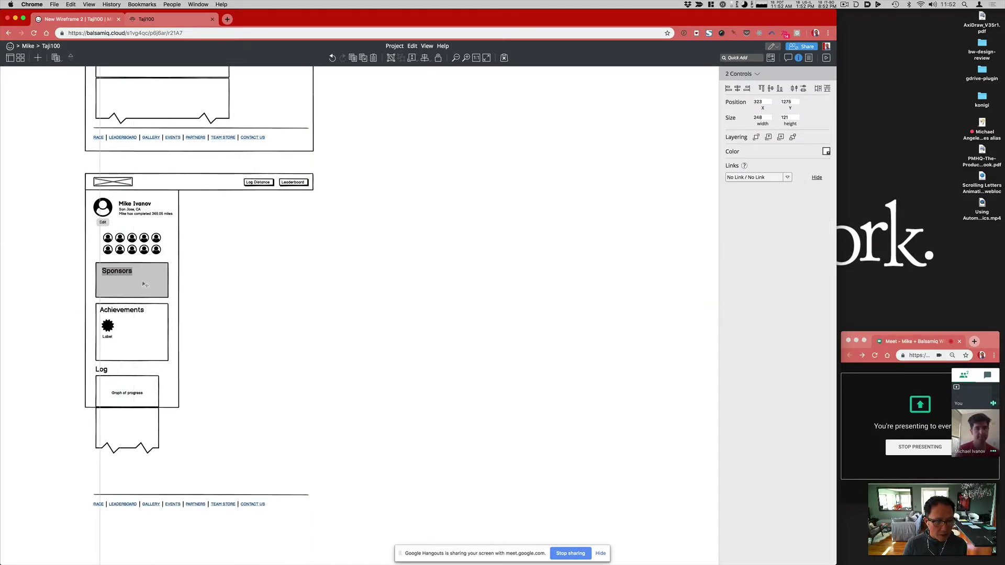
# Step: Widen the zigzag box under Log to the column width
pyautogui.click(157, 432)
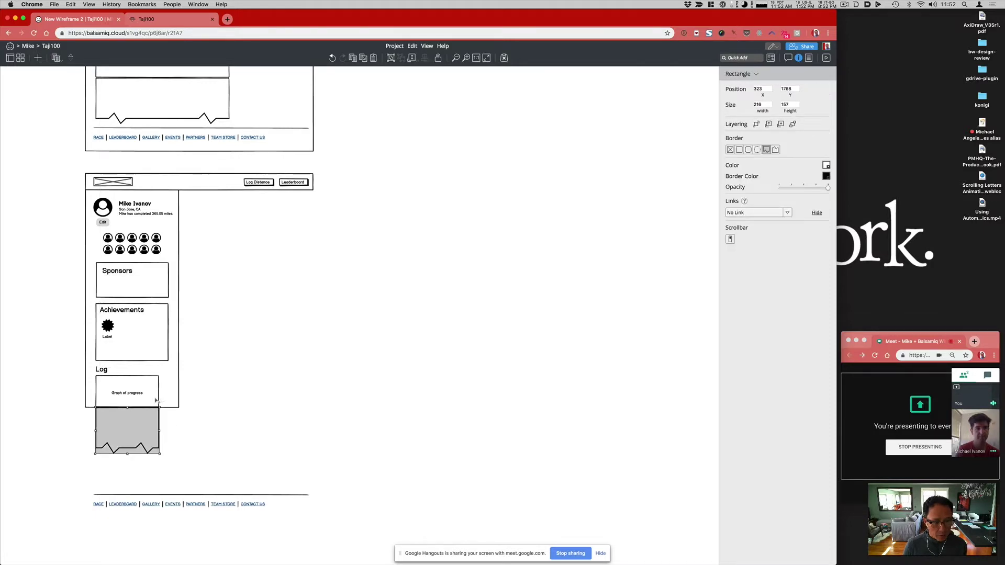
pyautogui.keyDown('shift'); pyautogui.click(156, 397); pyautogui.keyUp('shift')
pyautogui.moveTo(159, 421); pyautogui.dragTo(168, 392)
pyautogui.click(157, 392)
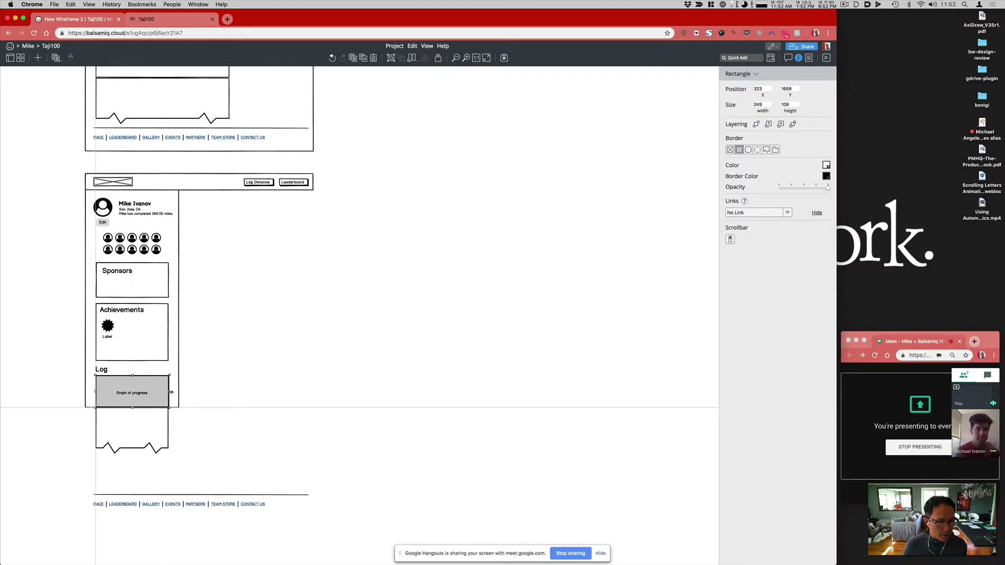
pyautogui.click(133, 394)
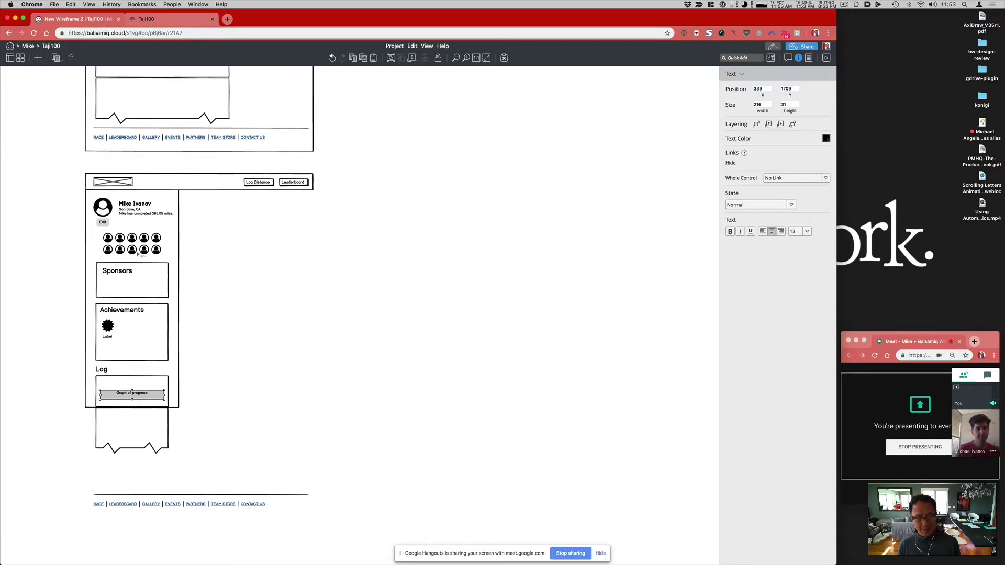
# Step: Lengthen the mobile column outline downward, undoing a trial move of Sponsors to the bottom
pyautogui.scroll(5, 173, 241)
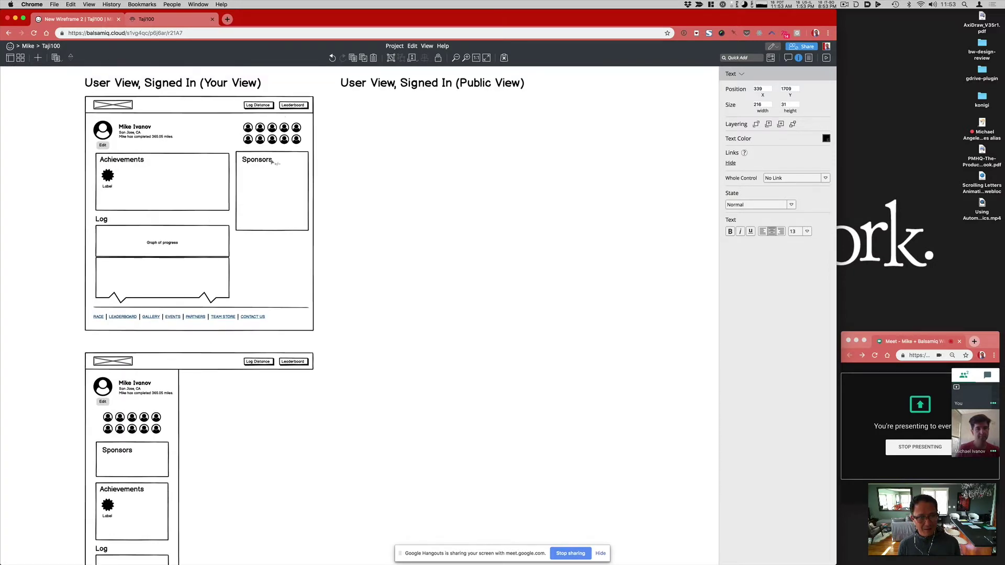
pyautogui.scroll(-5, 262, 486)
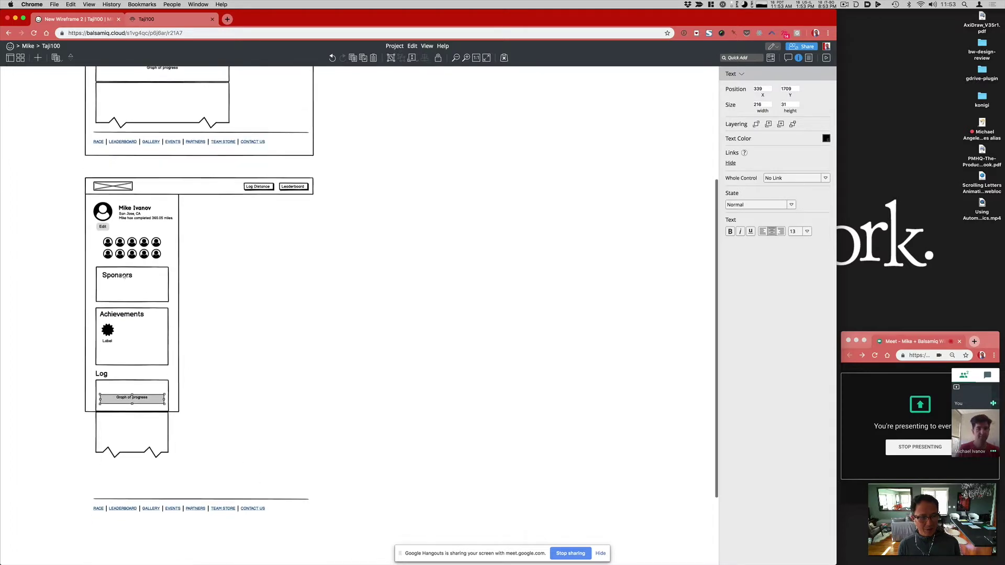
pyautogui.click(152, 285)
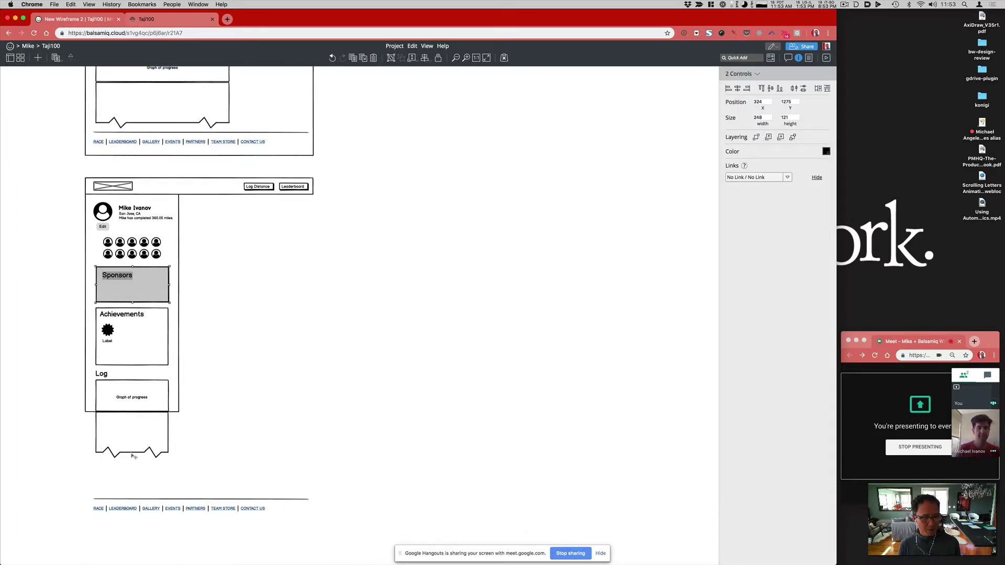
pyautogui.moveTo(134, 456); pyautogui.dragTo(135, 482)
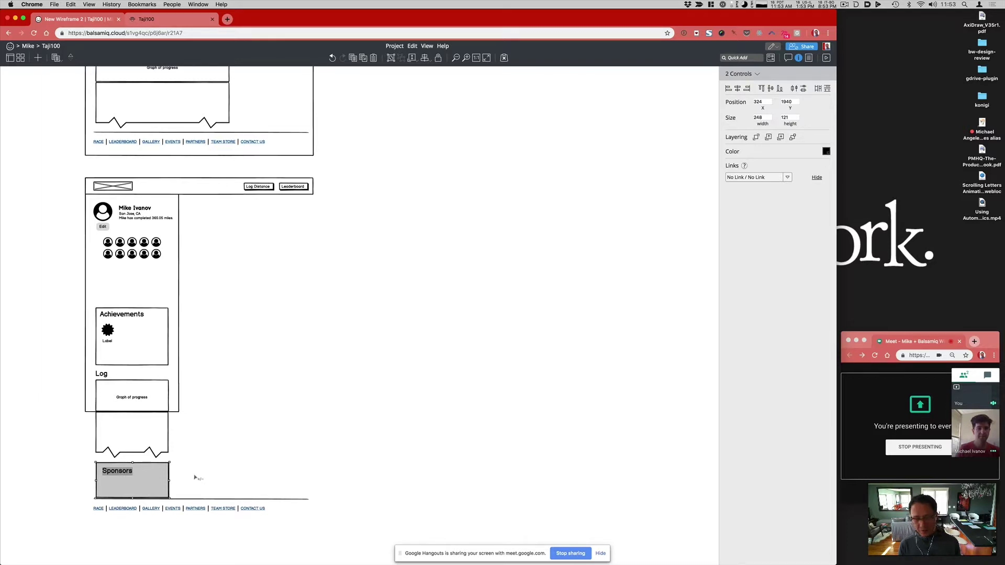
pyautogui.press('super+z')
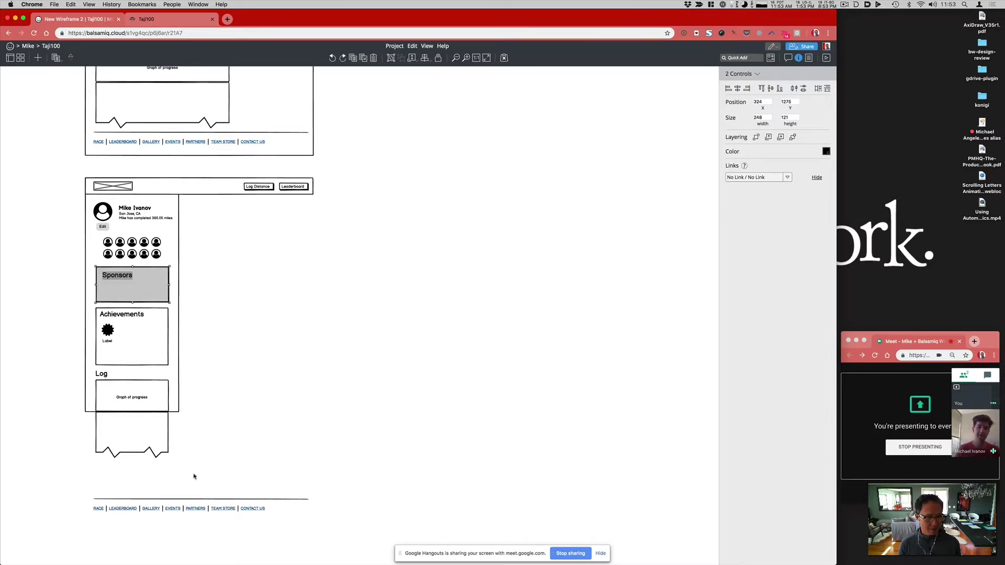
pyautogui.click(224, 452)
pyautogui.click(176, 406)
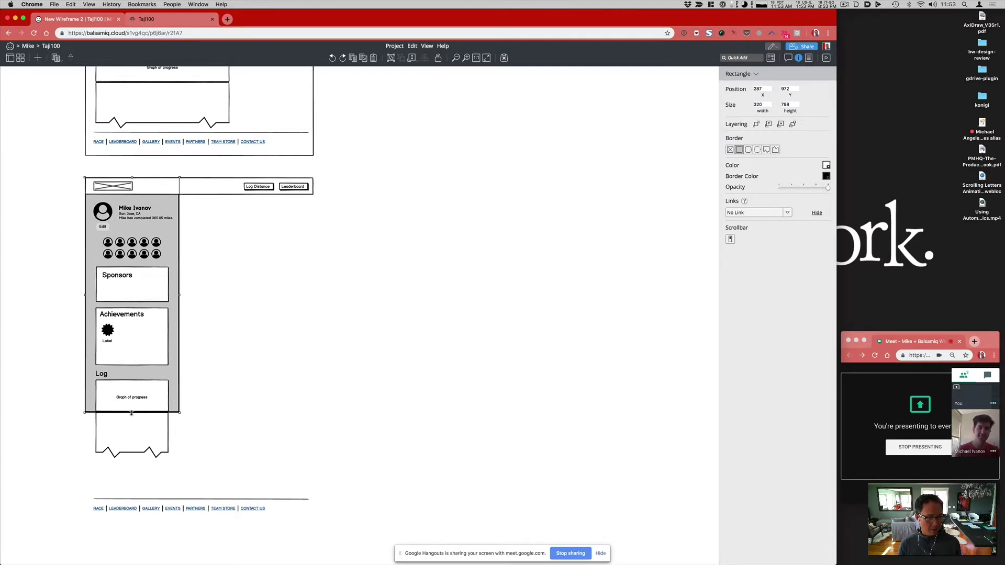
pyautogui.moveTo(132, 413); pyautogui.dragTo(131, 496)
# Step: Shift the header buttons left, lower the profile contents, and move the location text below the name
pyautogui.click(248, 187)
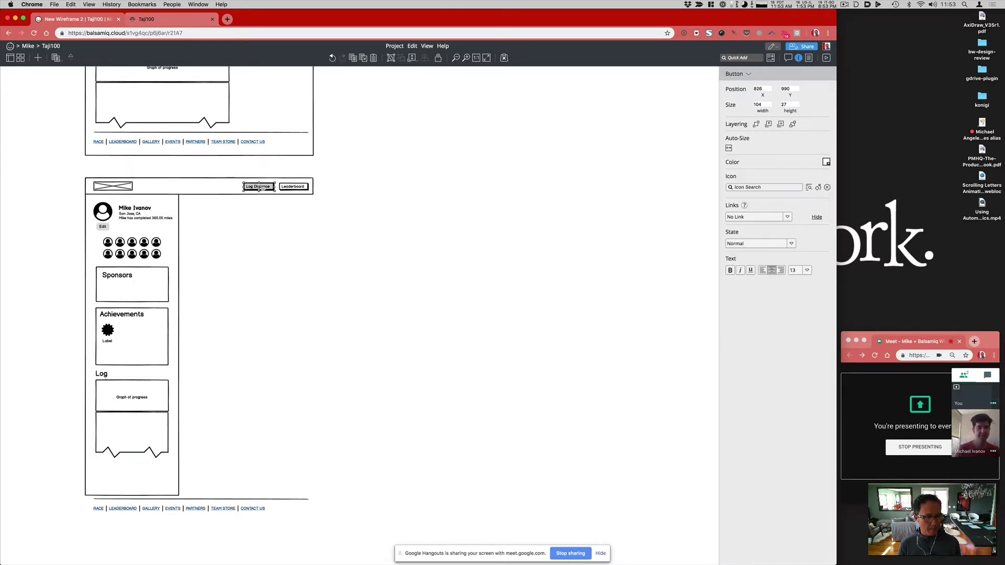
pyautogui.keyDown('shift'); pyautogui.click(293, 187); pyautogui.keyUp('shift')
pyautogui.moveTo(270, 189); pyautogui.dragTo(168, 197)
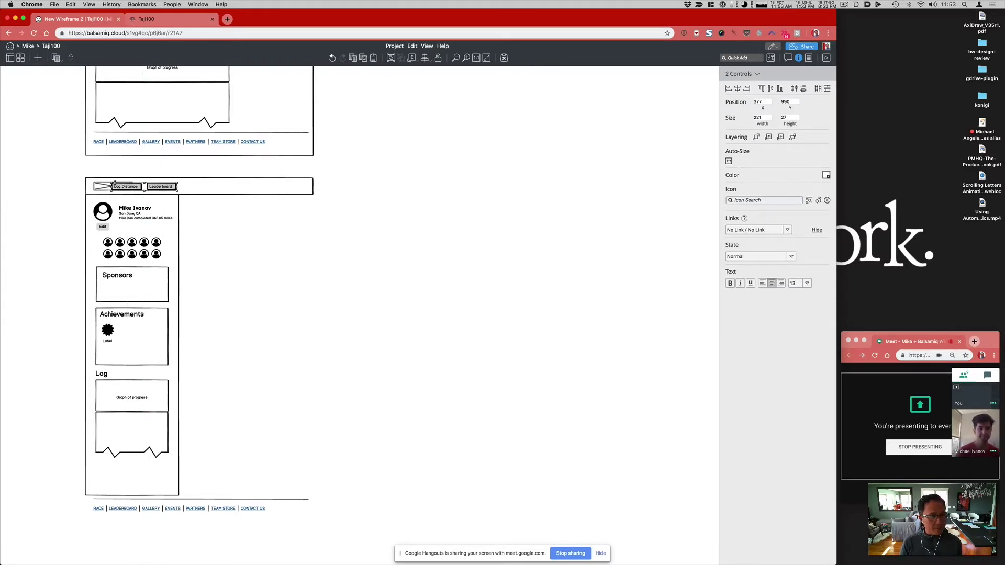
pyautogui.moveTo(73, 199); pyautogui.dragTo(205, 522)
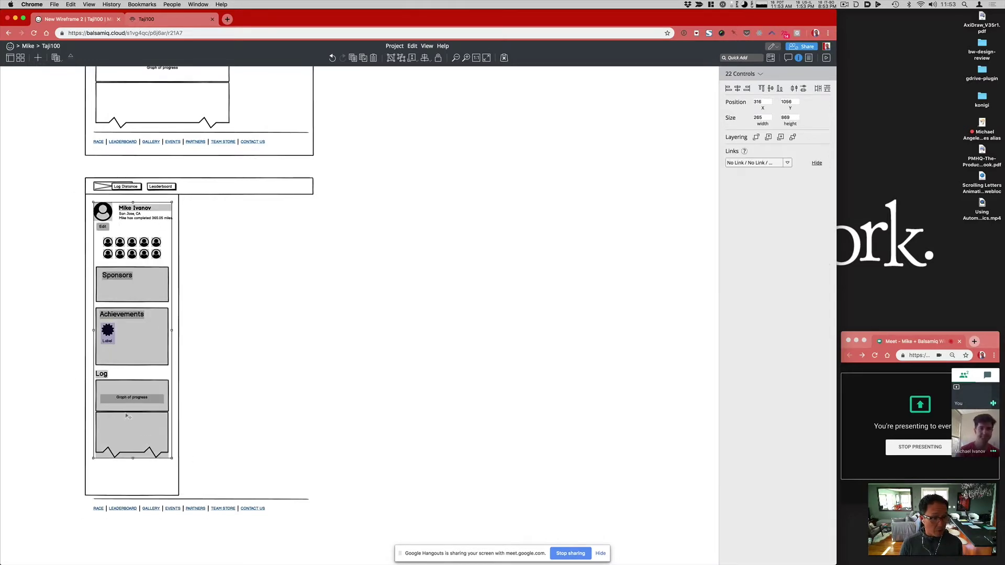
pyautogui.moveTo(132, 411); pyautogui.dragTo(132, 426)
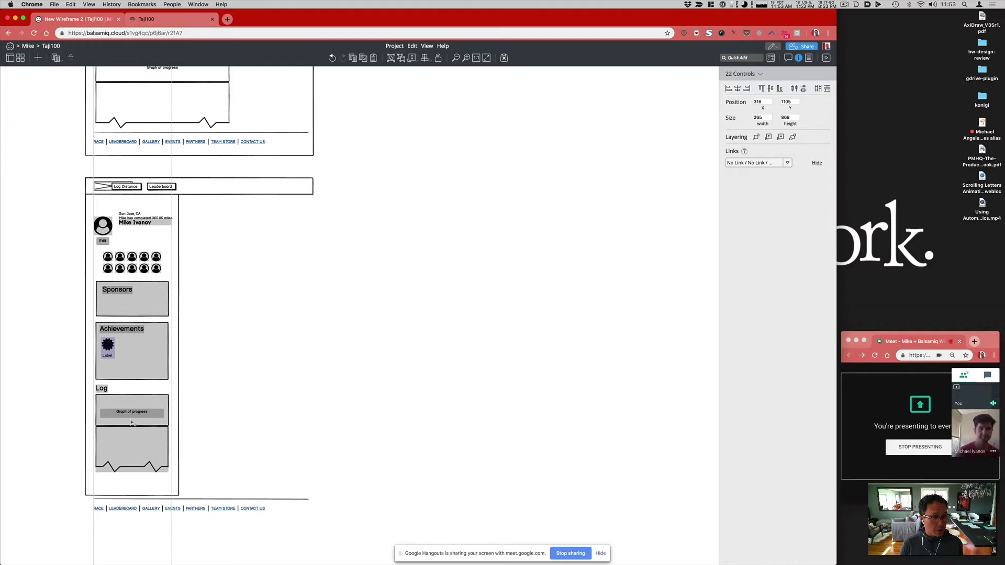
pyautogui.click(233, 321)
pyautogui.moveTo(132, 213); pyautogui.dragTo(134, 232)
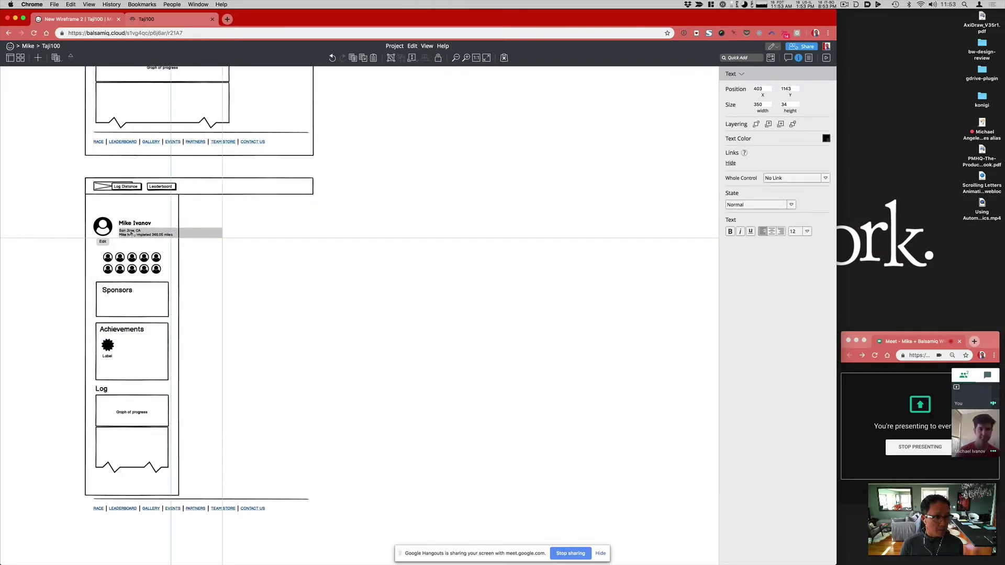
# Step: Place the Log Distance and Leaderboard buttons beneath the header bar under the logo
pyautogui.click(162, 187)
pyautogui.keyDown('shift'); pyautogui.click(135, 187); pyautogui.keyUp('shift')
pyautogui.moveTo(160, 187); pyautogui.dragTo(199, 210)
pyautogui.click(155, 193)
# Step: Narrow the header bar to the column width, then move the footer up onto the column's bottom and narrow its link bar
pyautogui.moveTo(314, 194); pyautogui.dragTo(178, 196)
pyautogui.press('Escape')
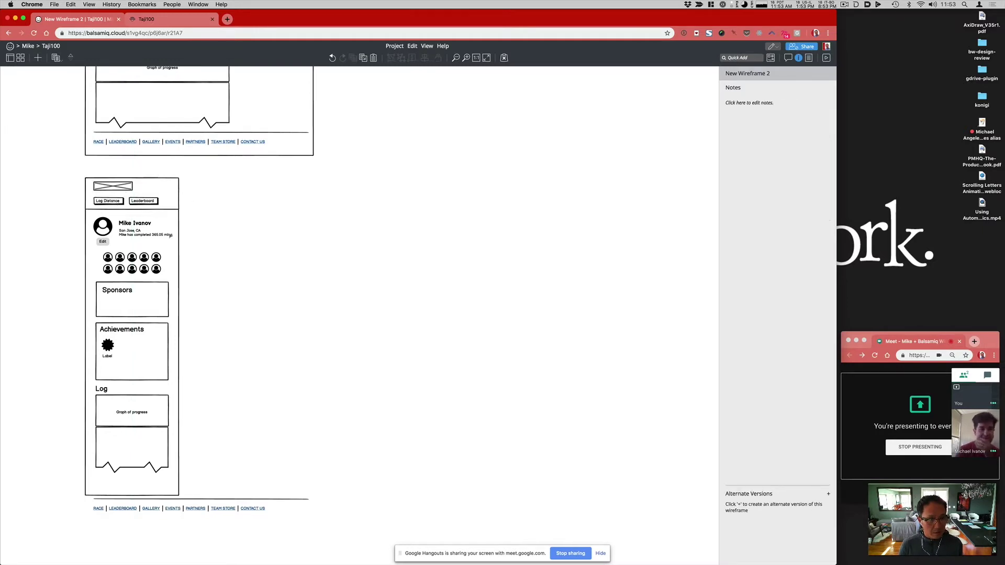
pyautogui.click(240, 501)
pyautogui.keyDown('shift'); pyautogui.click(238, 509); pyautogui.keyUp('shift')
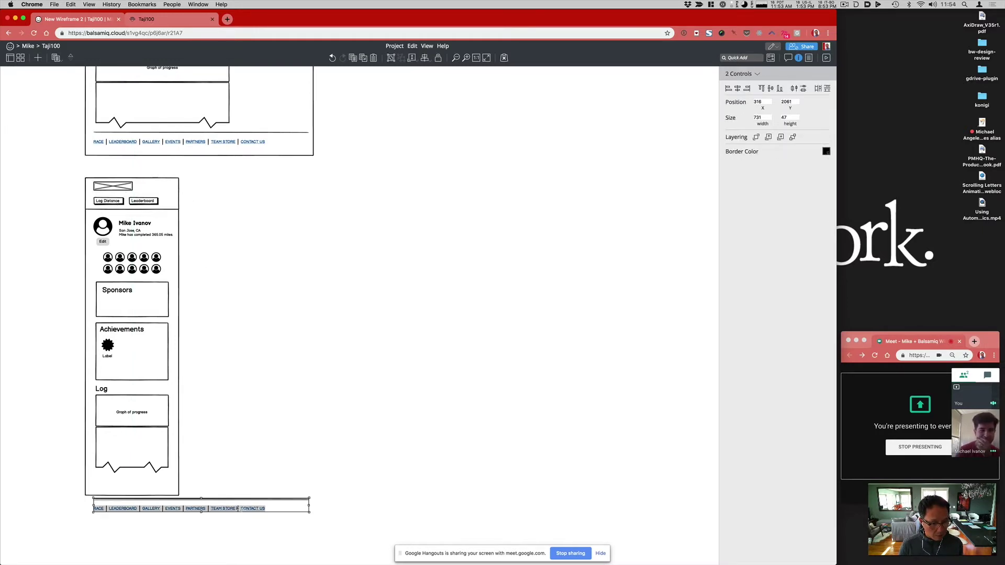
pyautogui.moveTo(231, 512); pyautogui.dragTo(230, 492)
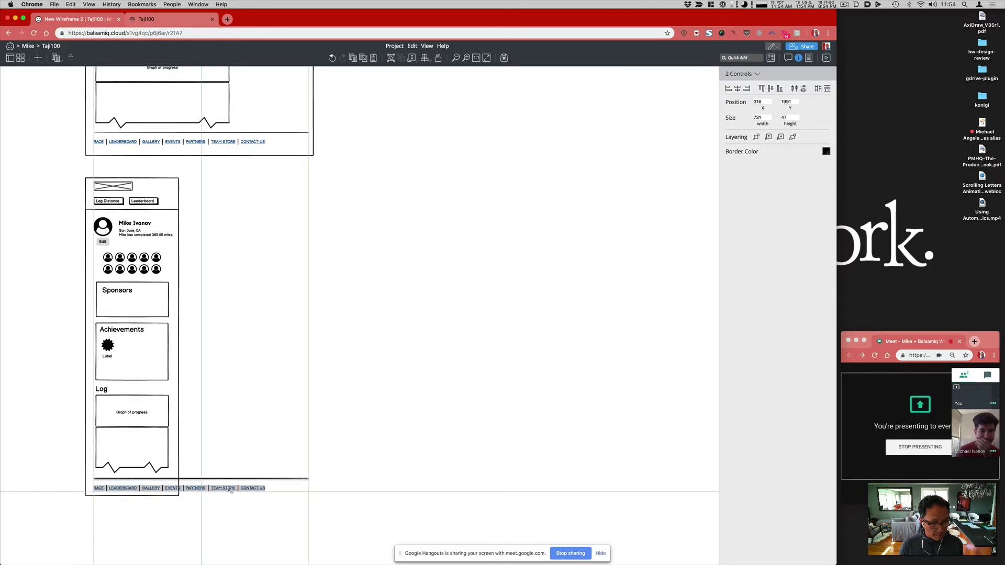
pyautogui.moveTo(309, 492); pyautogui.dragTo(266, 492)
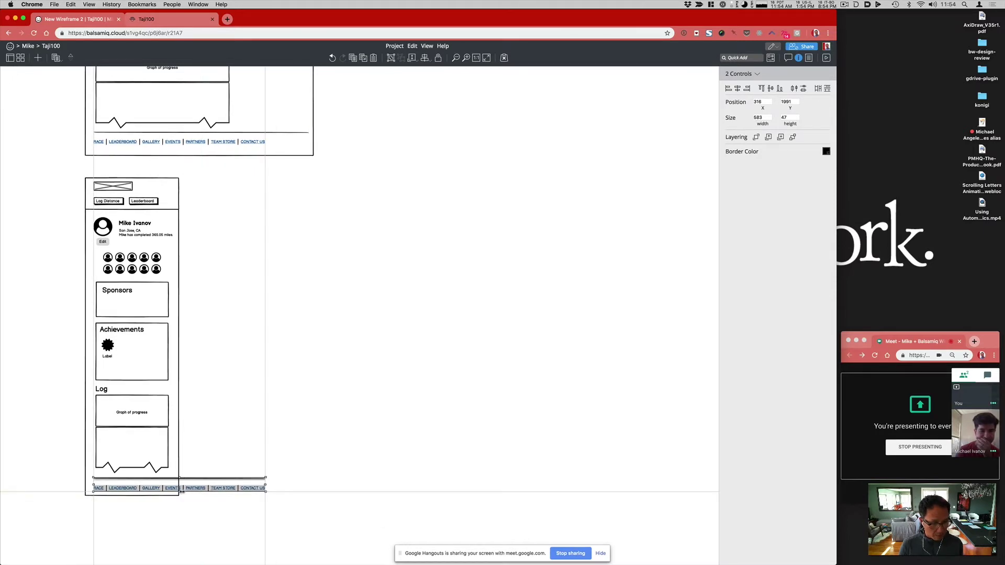
# Step: Try a line break after GALLERY in the footer links, then remove it again
pyautogui.doubleClick(181, 491)
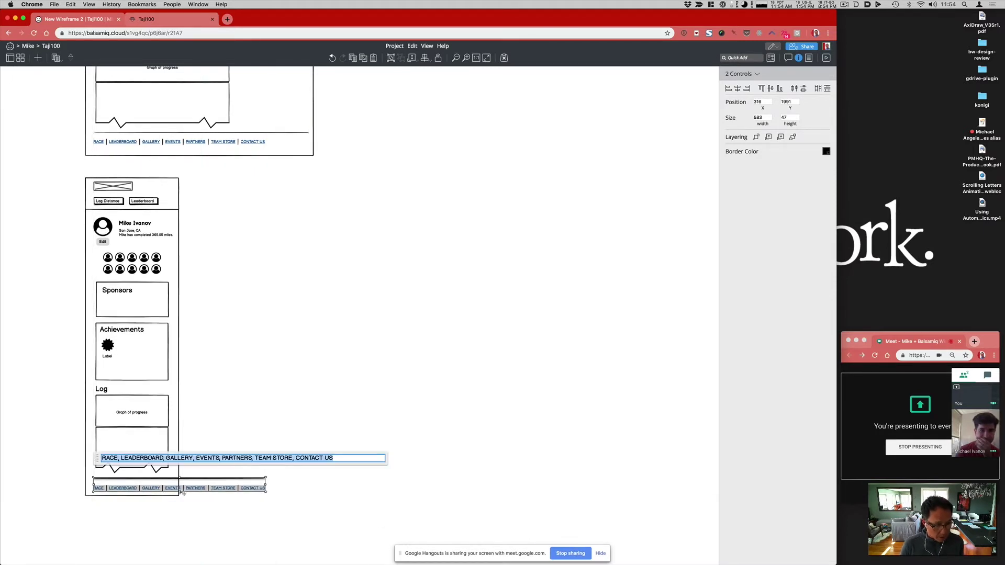
pyautogui.click(193, 458)
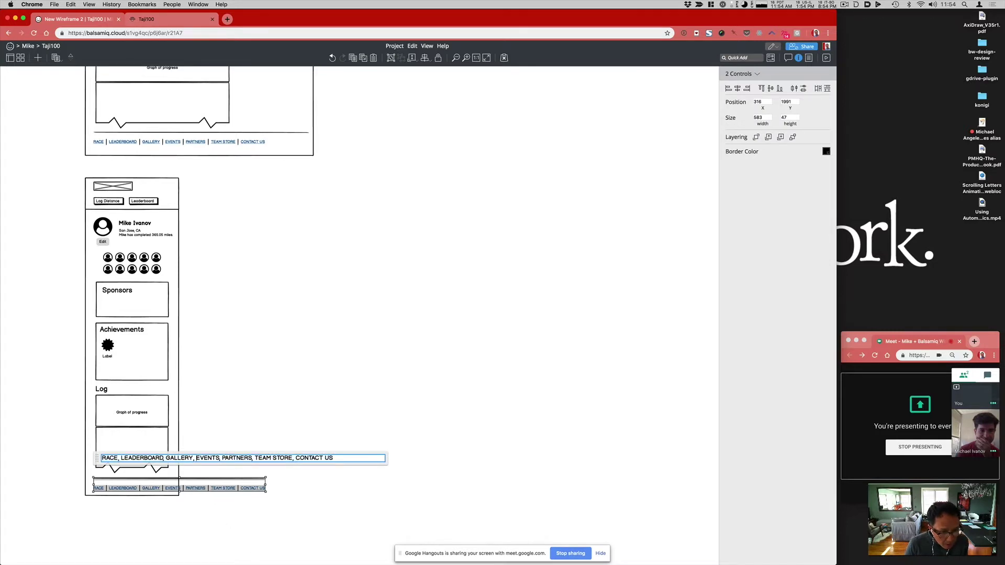
pyautogui.press('Return')
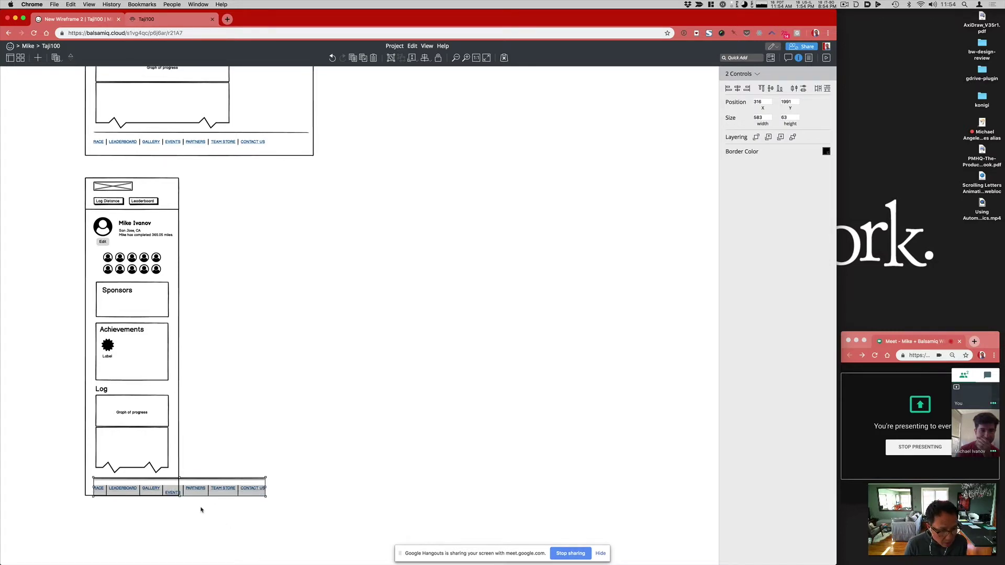
pyautogui.doubleClick(203, 495)
pyautogui.click(198, 458)
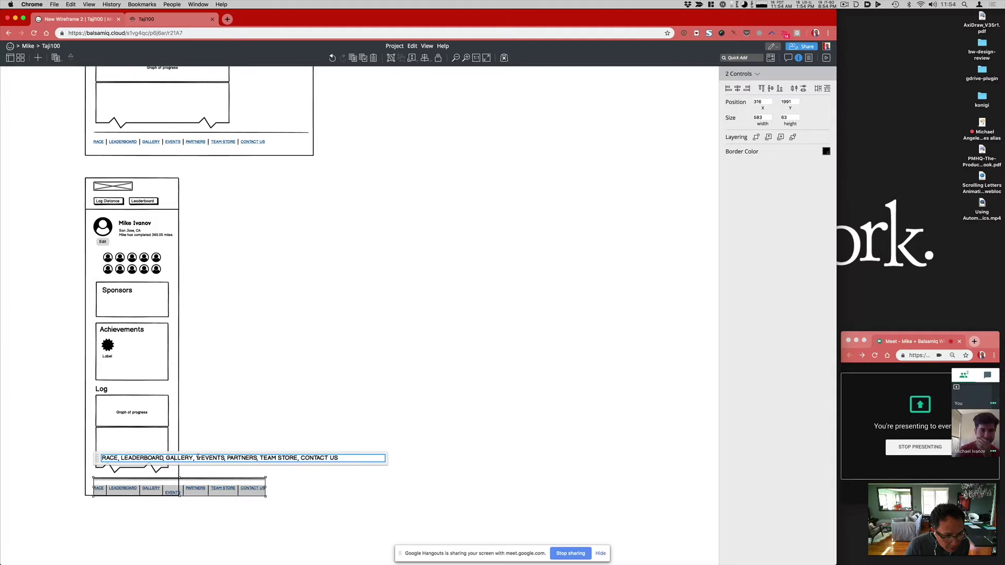
pyautogui.press('Delete')
pyautogui.press('Delete')
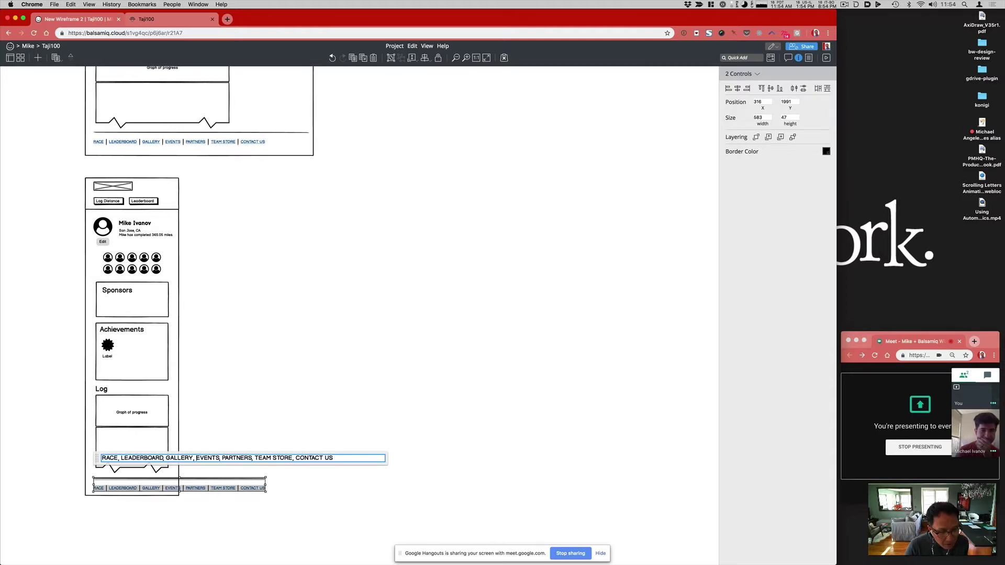
# Step: Duplicate the footer link bar just below itself and trim the upper copy to end at GALLERY
pyautogui.click(190, 507)
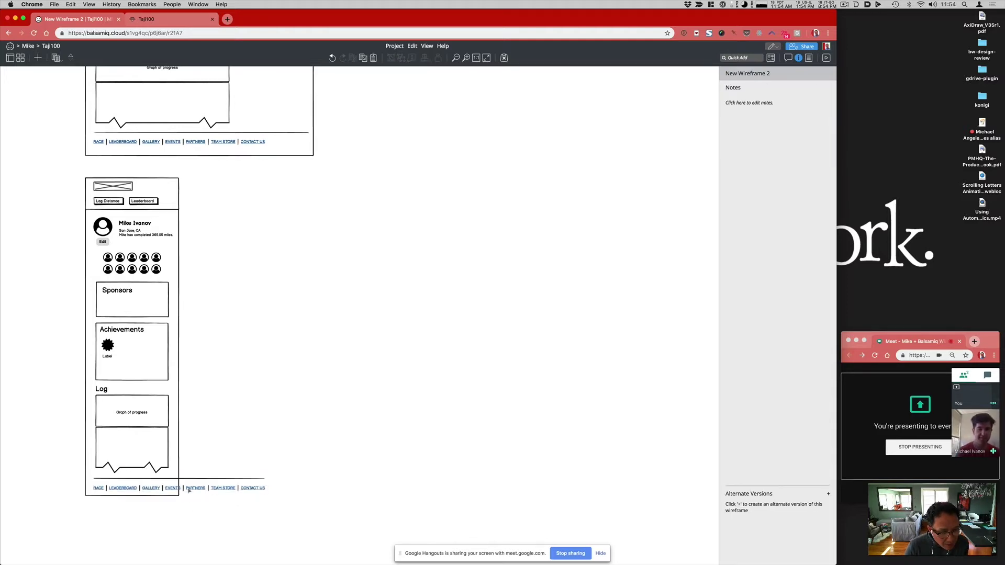
pyautogui.click(191, 489)
pyautogui.moveTo(191, 489); pyautogui.dragTo(214, 504)
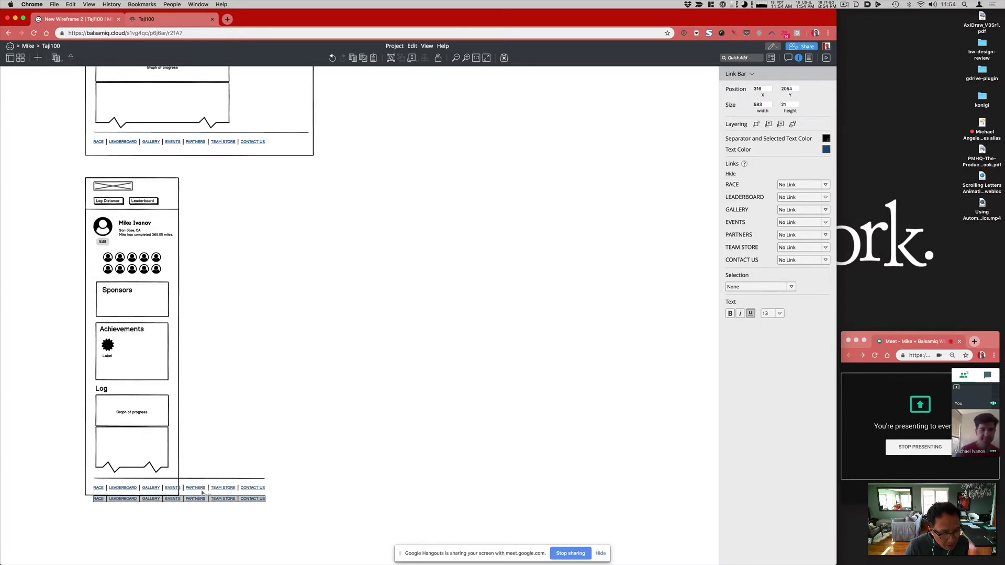
pyautogui.click(173, 488)
pyautogui.doubleClick(173, 490)
pyautogui.click(194, 459)
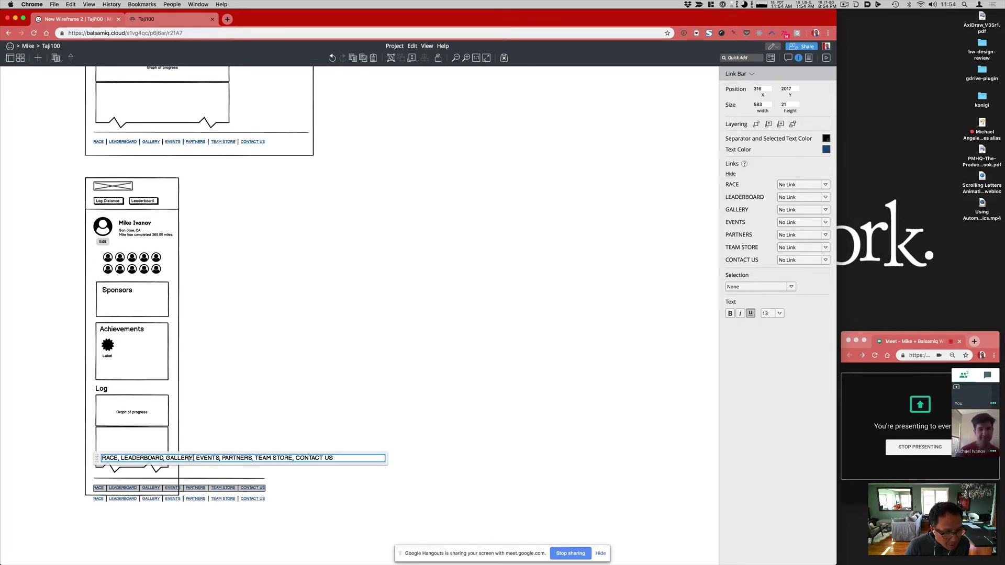
pyautogui.hotkey('shift', 'End')
pyautogui.press('BackSpace')
pyautogui.click(196, 502)
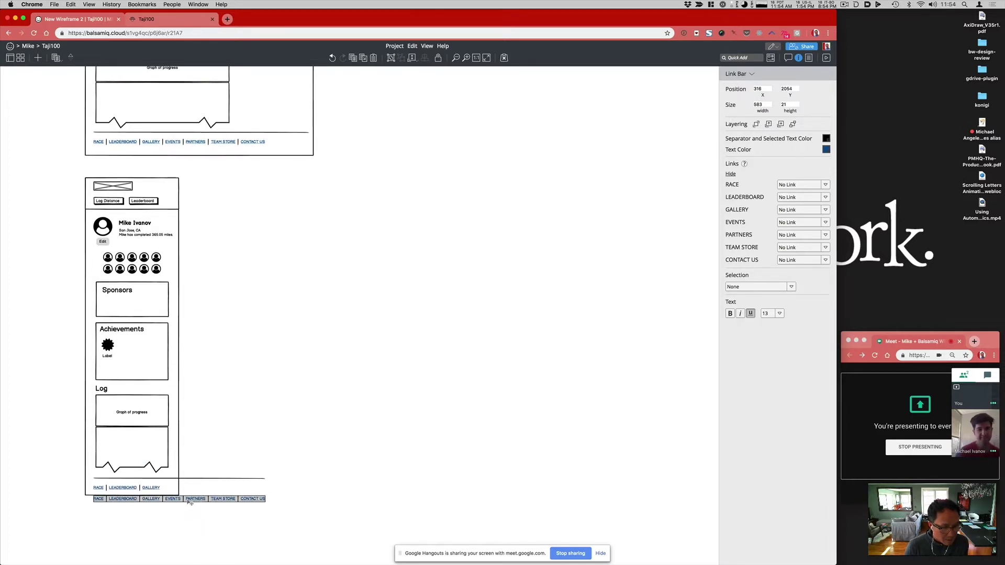
# Step: Trim the lower footer link bar so it starts at PARTNERS
pyautogui.doubleClick(190, 501)
pyautogui.press('Escape')
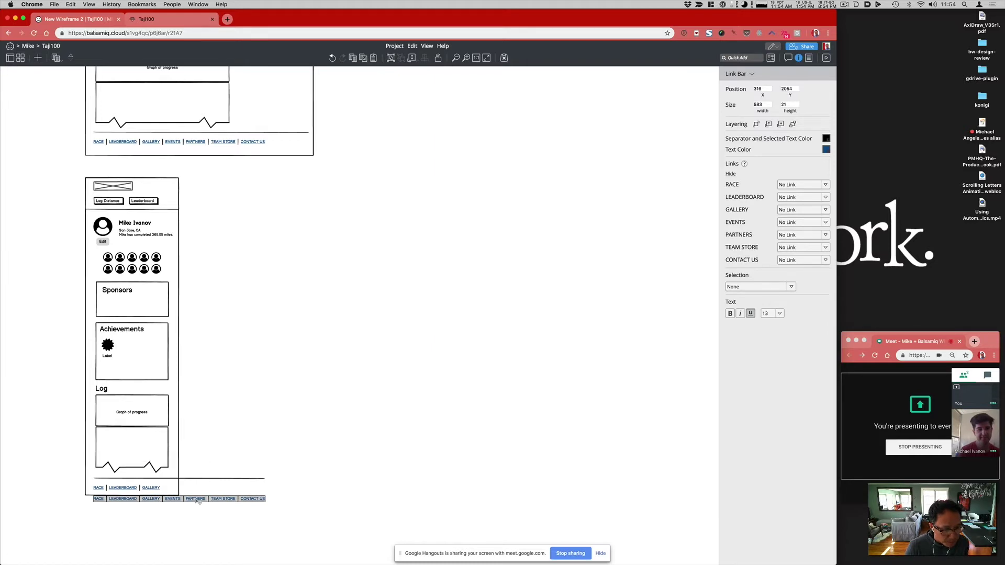
pyautogui.doubleClick(196, 502)
pyautogui.click(222, 459)
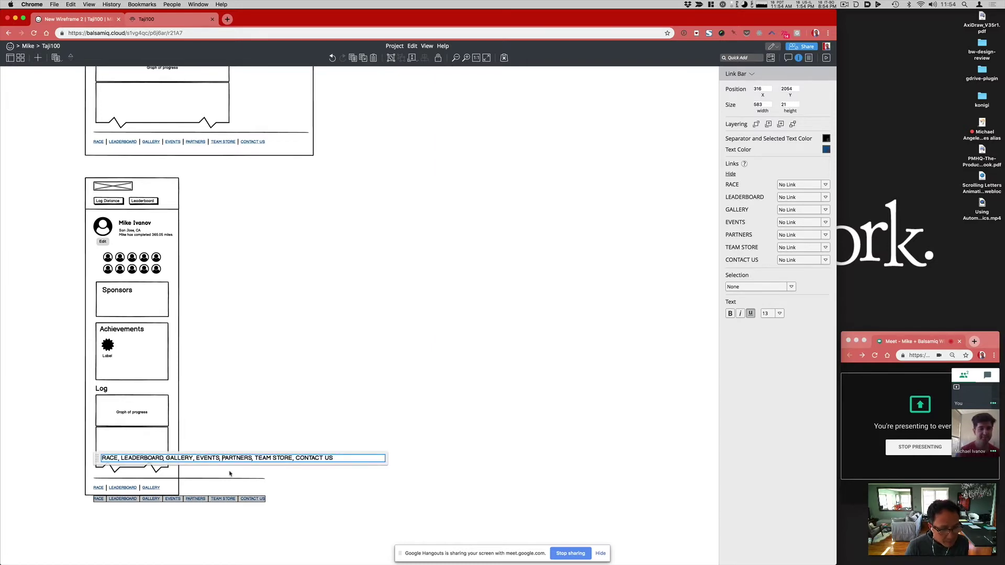
pyautogui.press('super+shift+Left')
pyautogui.press('BackSpace')
pyautogui.click(198, 476)
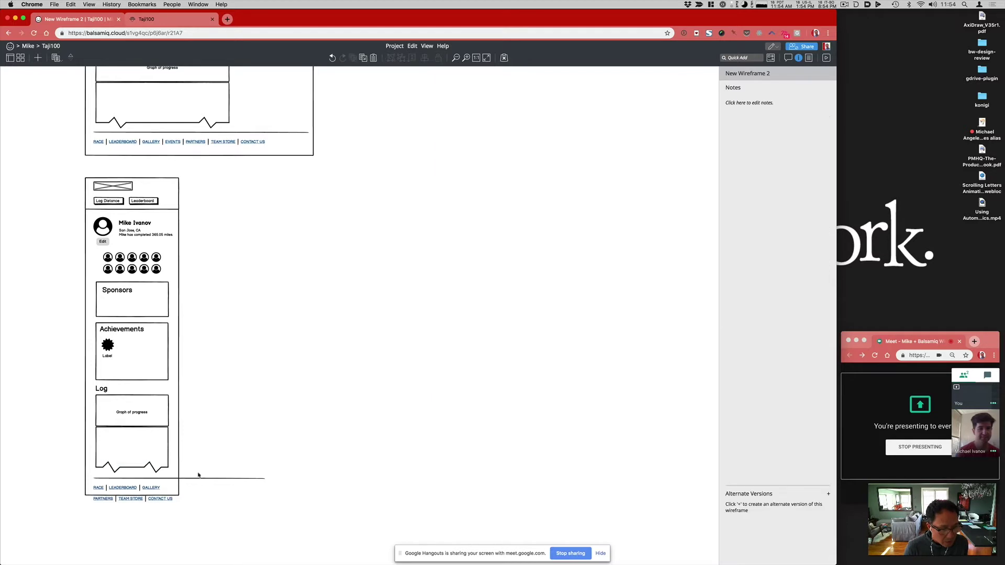
# Step: Shorten the footer divider line and lengthen the phone frame to enclose both link rows
pyautogui.click(205, 480)
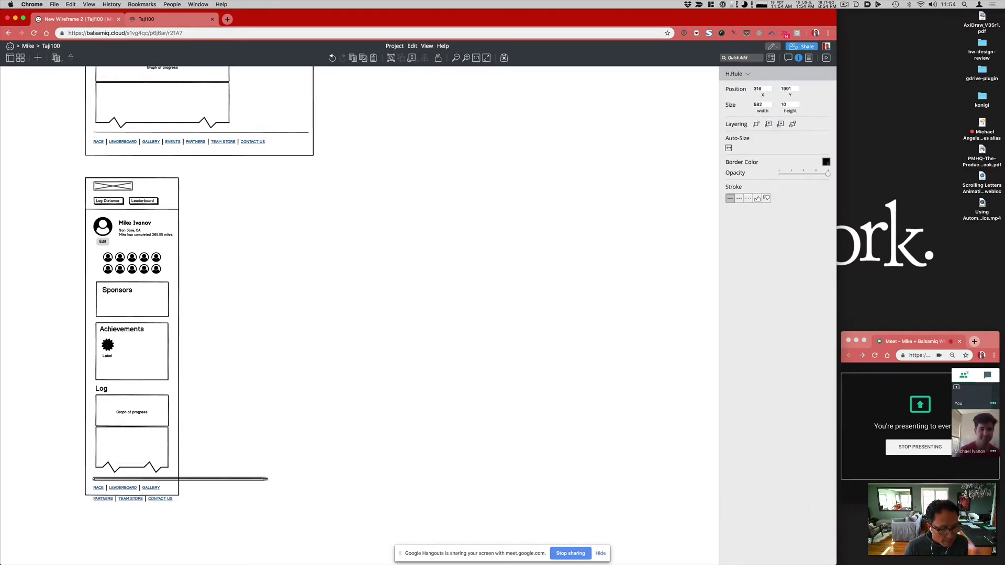
pyautogui.moveTo(265, 479); pyautogui.dragTo(161, 495)
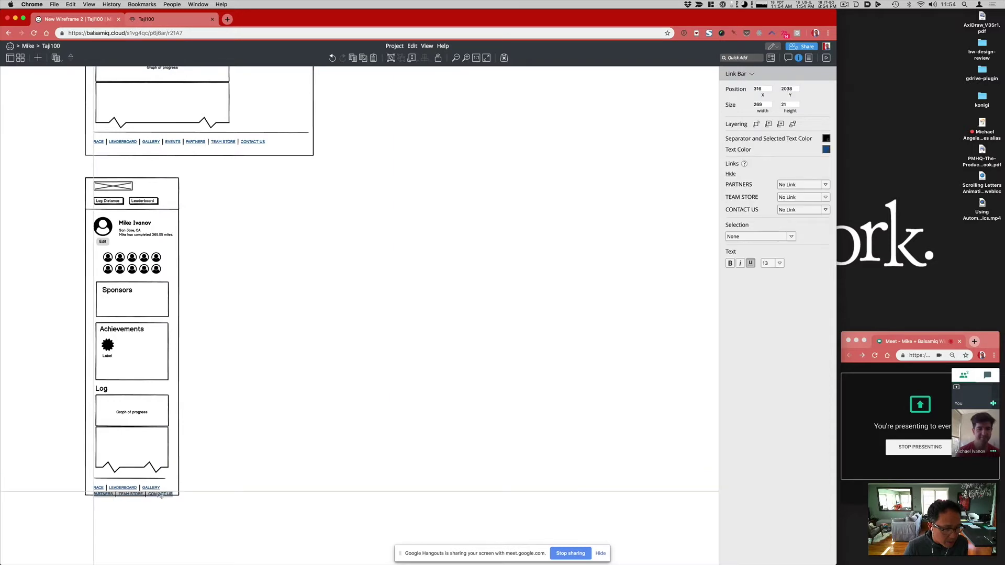
pyautogui.click(160, 496)
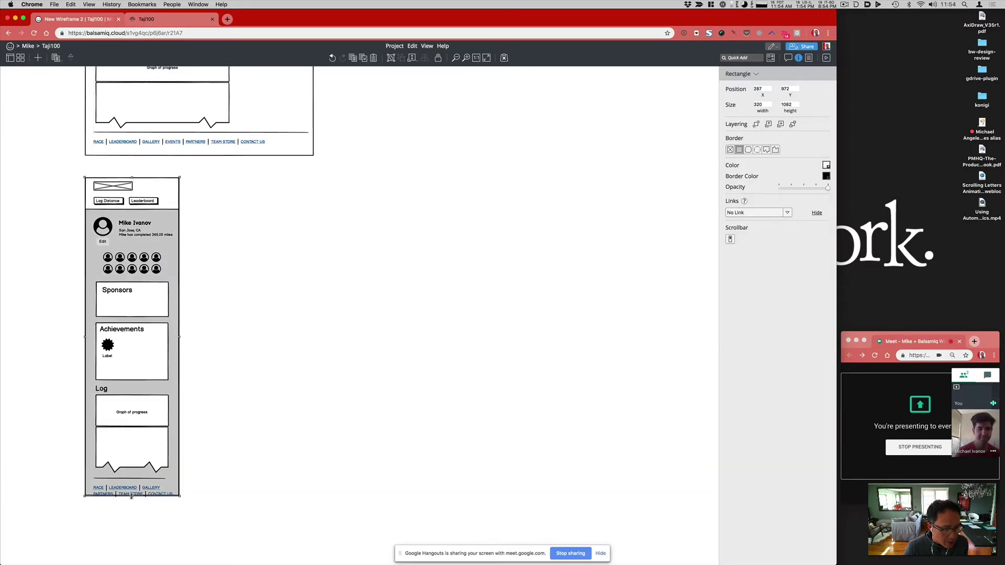
pyautogui.moveTo(132, 499); pyautogui.dragTo(132, 504)
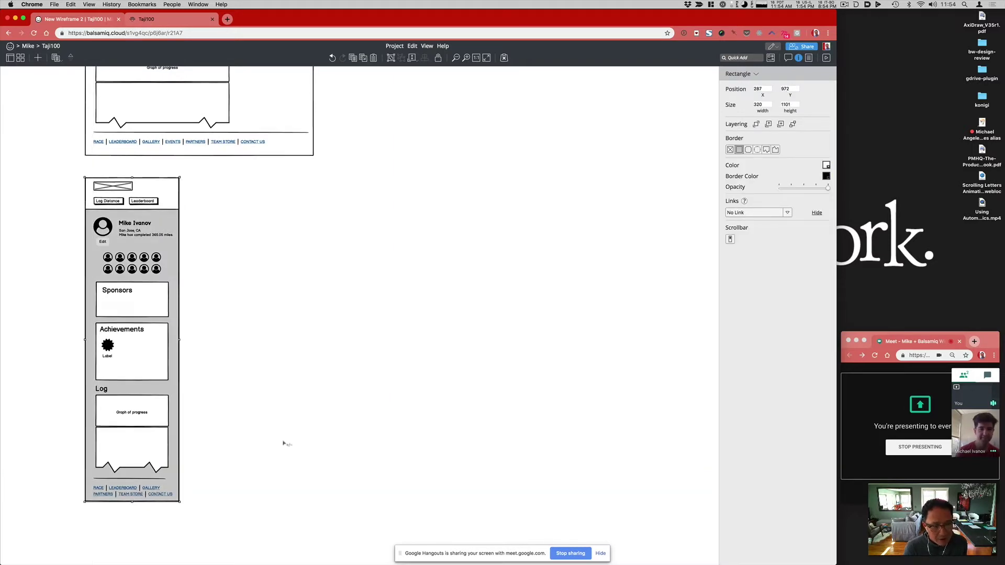
pyautogui.click(283, 440)
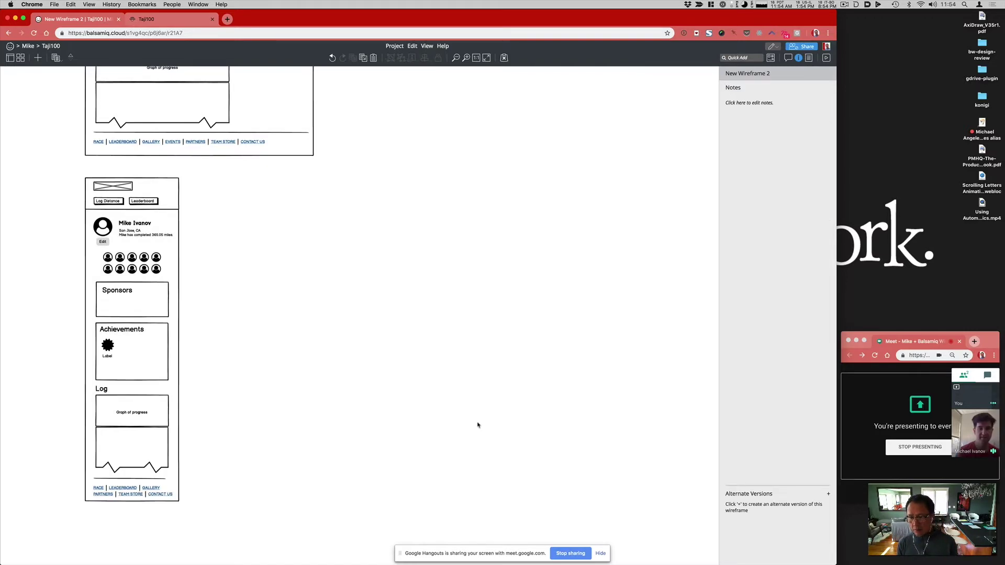
# Step: Select all 30 desktop Your View controls and duplicate them to the right under the Public View title
pyautogui.scroll(5, 477, 425)
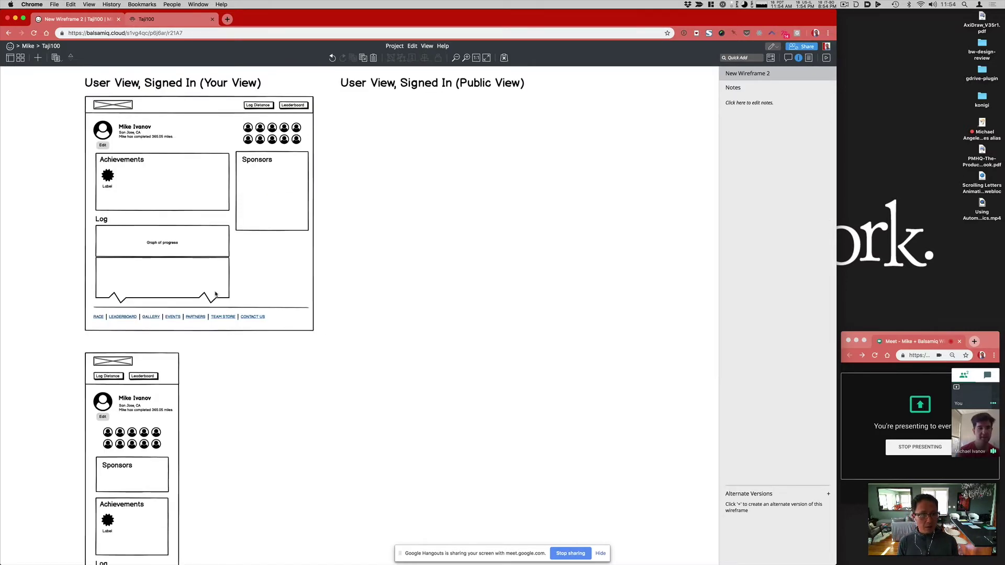
pyautogui.moveTo(336, 338); pyautogui.dragTo(81, 150)
pyautogui.moveTo(60, 90); pyautogui.dragTo(60, 85)
pyautogui.moveTo(149, 167); pyautogui.dragTo(392, 170)
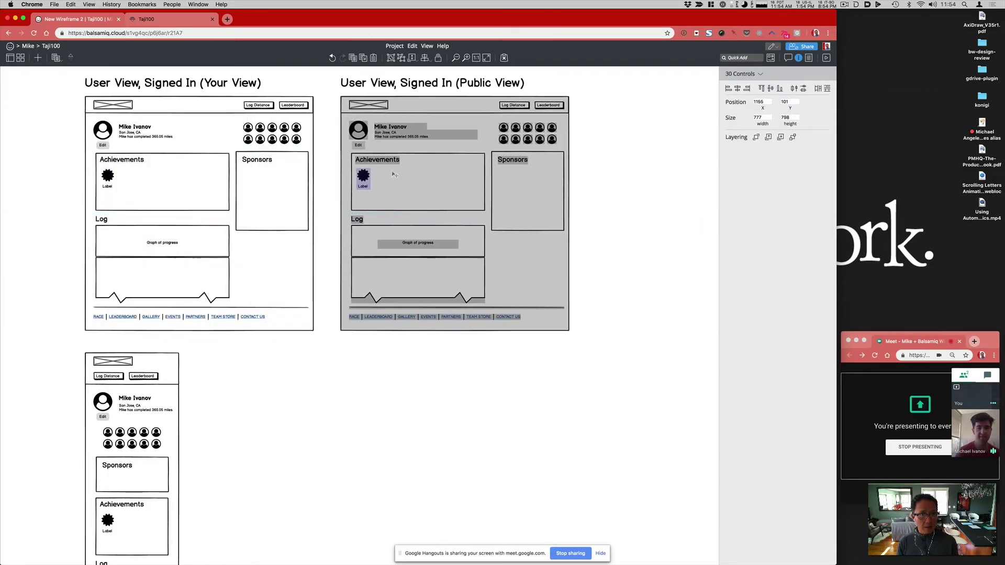
pyautogui.click(421, 365)
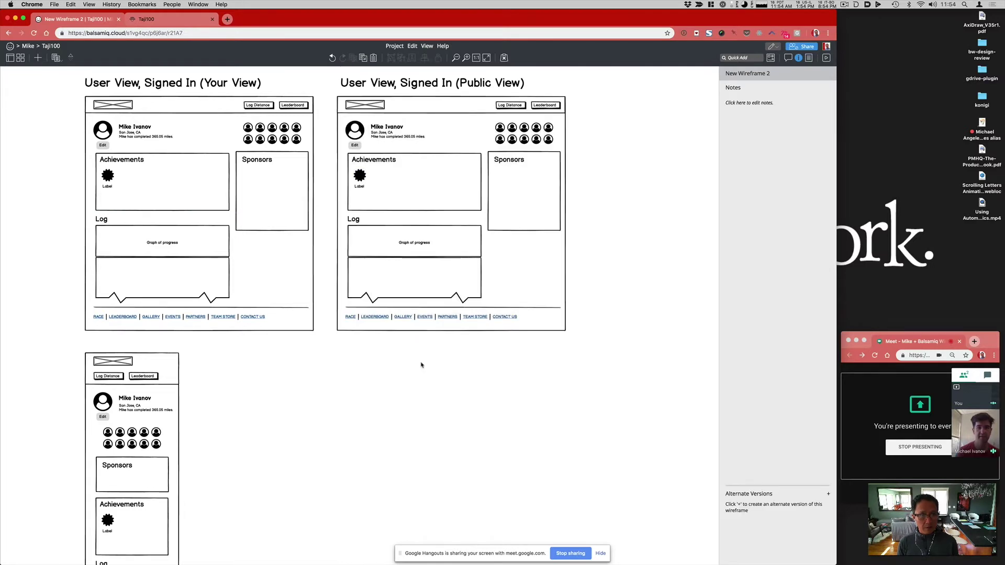
# Step: Move the Sponsors box, its label and the avatar icons up to the top right of the Public View copy
pyautogui.moveTo(585, 118); pyautogui.dragTo(506, 260)
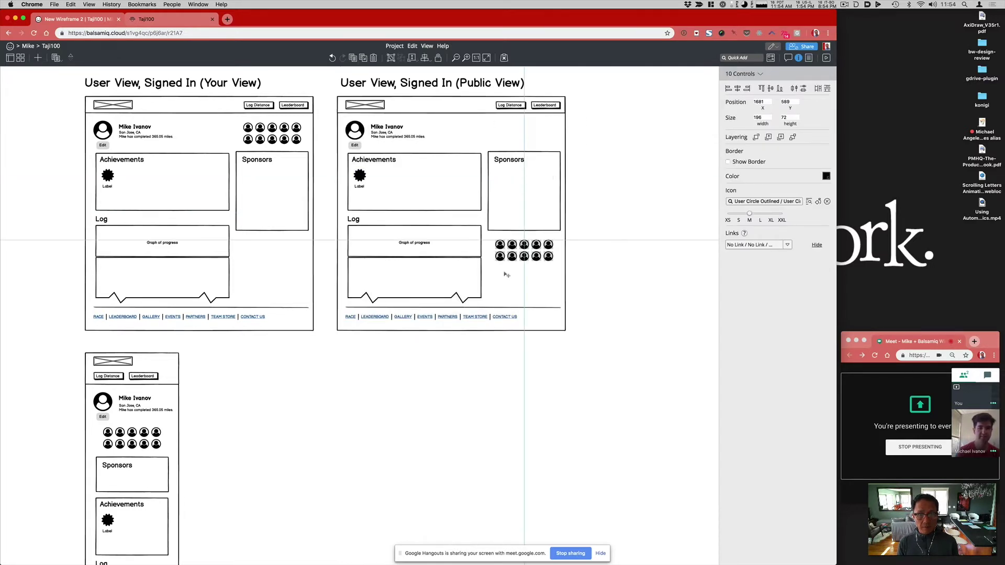
pyautogui.keyDown('shift'); pyautogui.click(512, 164); pyautogui.keyUp('shift')
pyautogui.keyDown('shift'); pyautogui.click(512, 164); pyautogui.keyUp('shift')
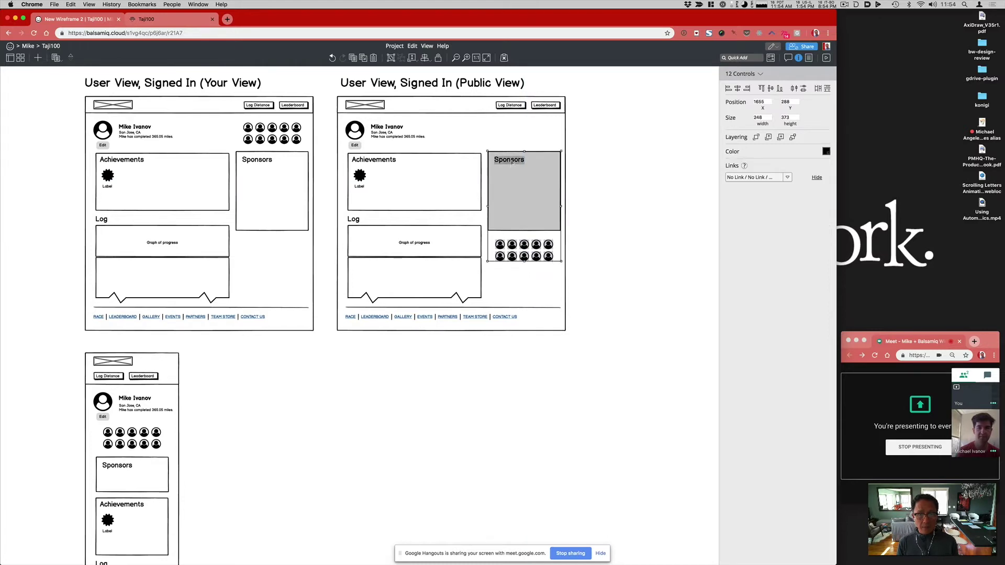
pyautogui.moveTo(512, 164); pyautogui.dragTo(515, 128)
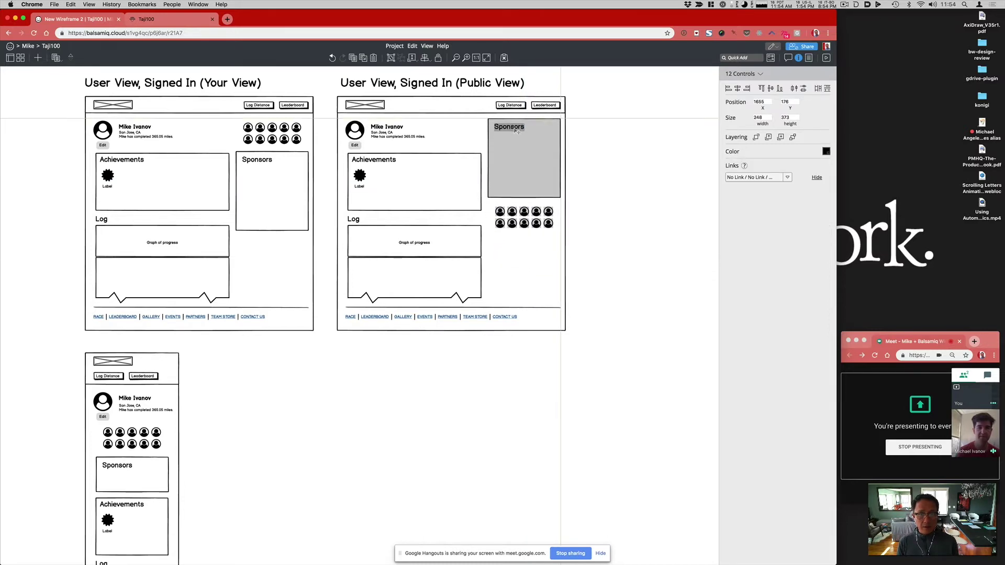
pyautogui.click(572, 197)
# Step: Copy the Sponsors box behind the 10 avatar icons, bring the icons forward and shorten the box around them
pyautogui.click(522, 204)
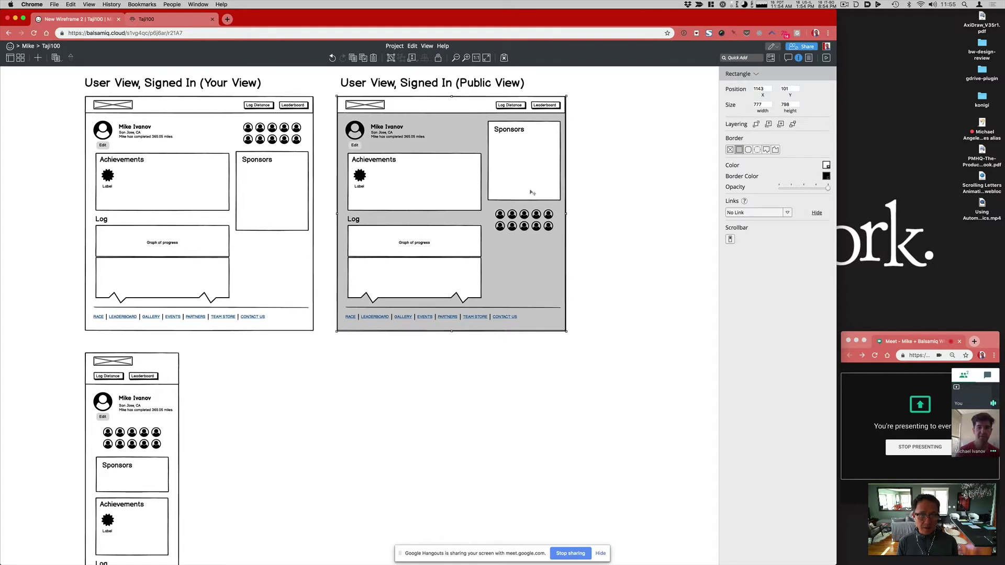
pyautogui.click(531, 191)
pyautogui.moveTo(530, 192); pyautogui.dragTo(527, 272)
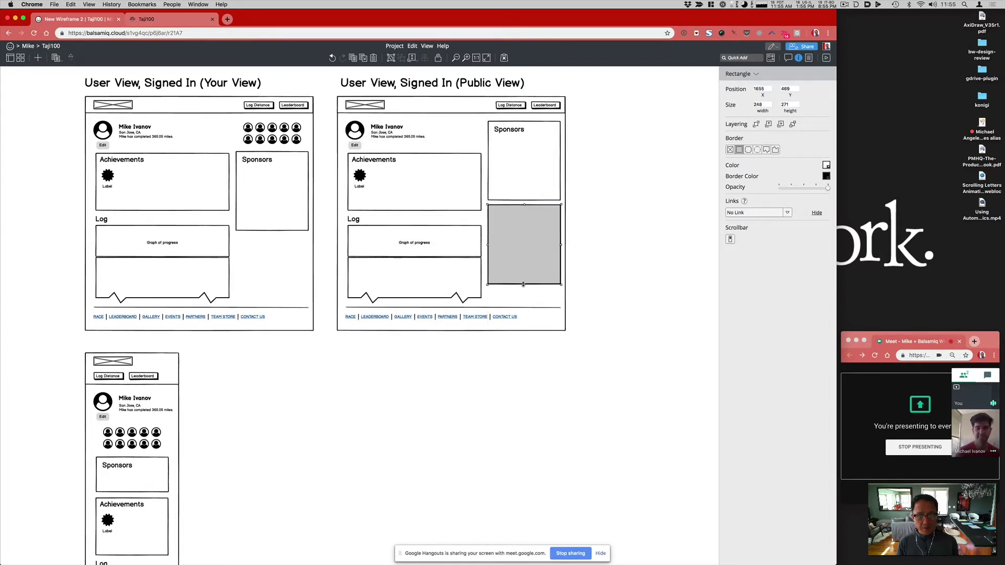
pyautogui.hotkey('ctrl', 'z')
pyautogui.moveTo(593, 241); pyautogui.dragTo(482, 193)
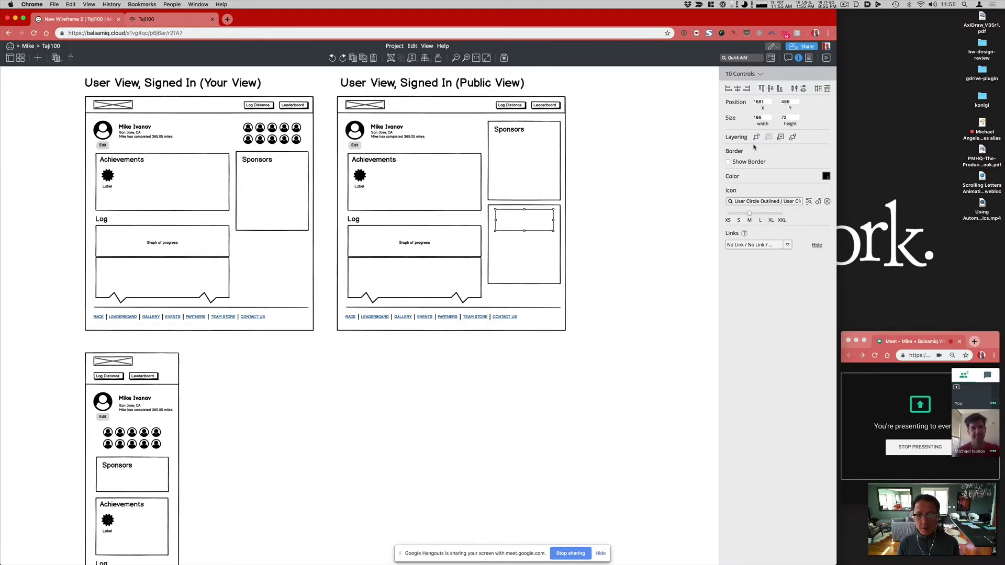
pyautogui.hotkey('ctrl', 'shift', 'Up')
pyautogui.click(531, 277)
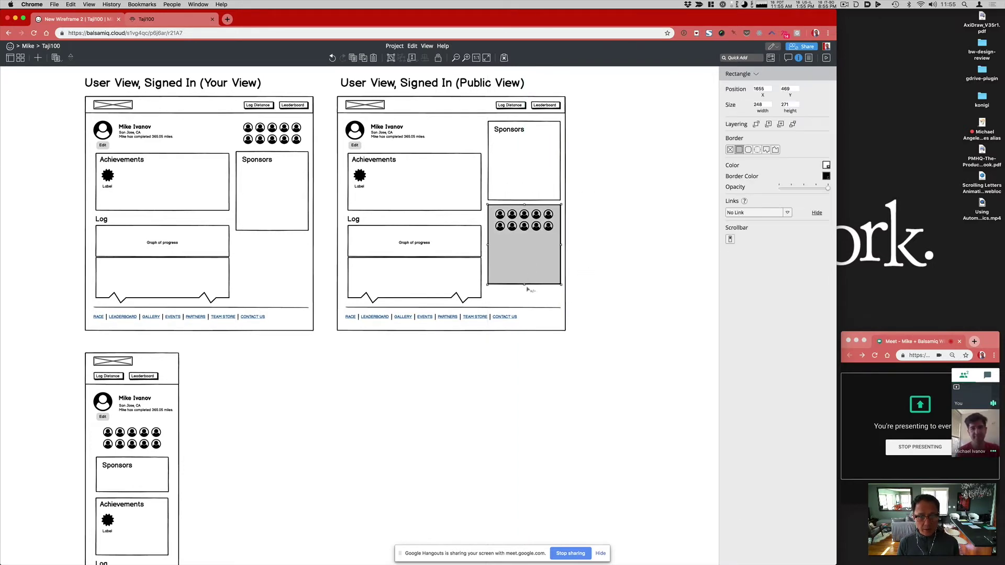
pyautogui.moveTo(524, 285); pyautogui.dragTo(520, 240)
# Step: Delete the Edit button under the Public View avatar
pyautogui.click(579, 224)
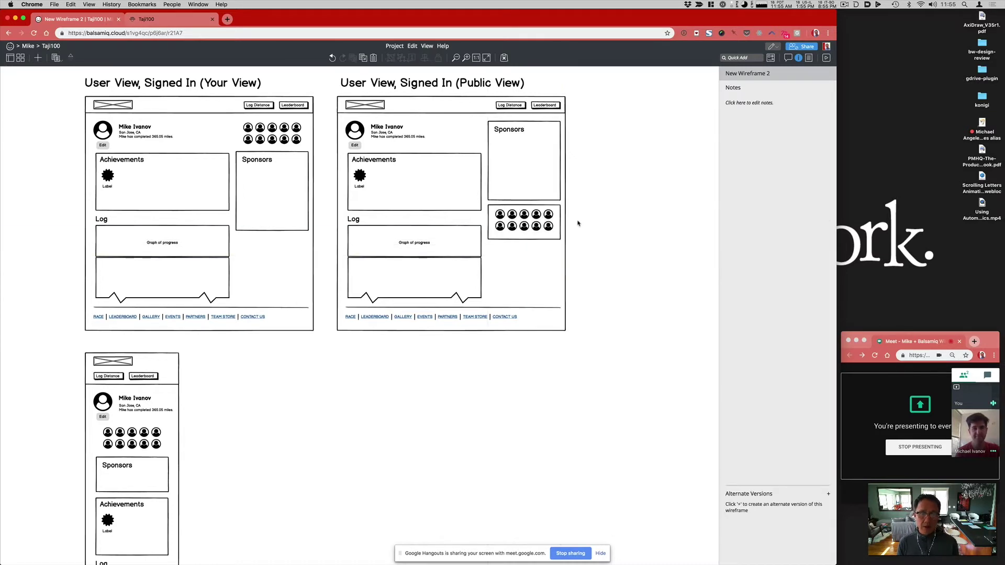
pyautogui.click(357, 147)
pyautogui.press('Delete')
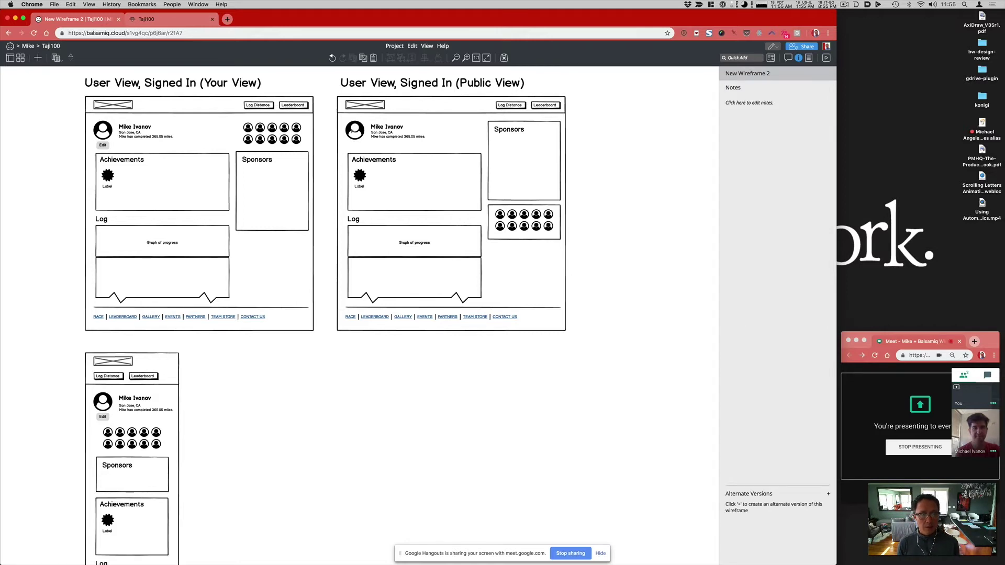
# Step: Nudge the Public View's Achievements, Log and graph sections upward
pyautogui.moveTo(332, 142); pyautogui.dragTo(486, 309)
pyautogui.hotkey('shift', 'Up')
pyautogui.hotkey('shift', 'Up')
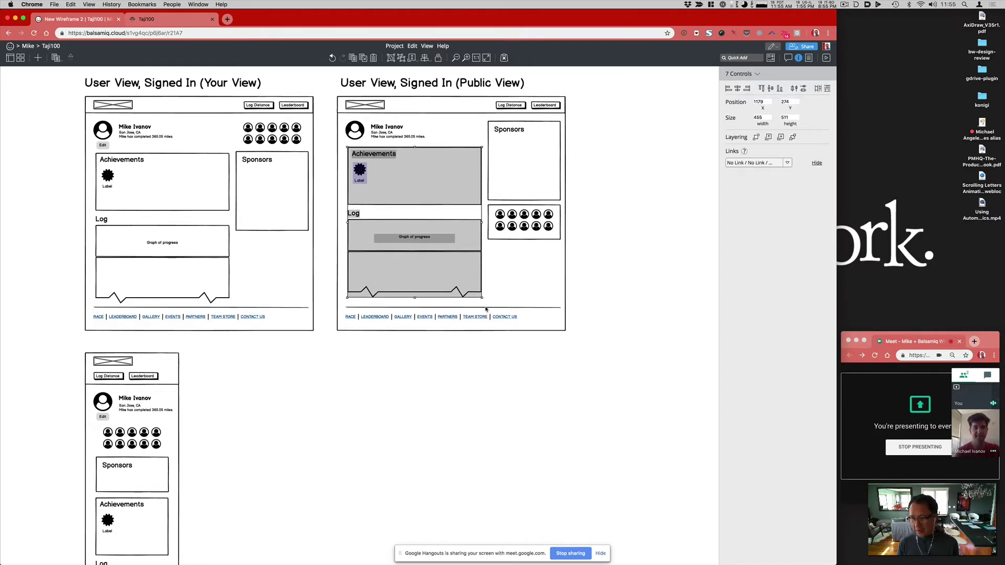
pyautogui.click(649, 441)
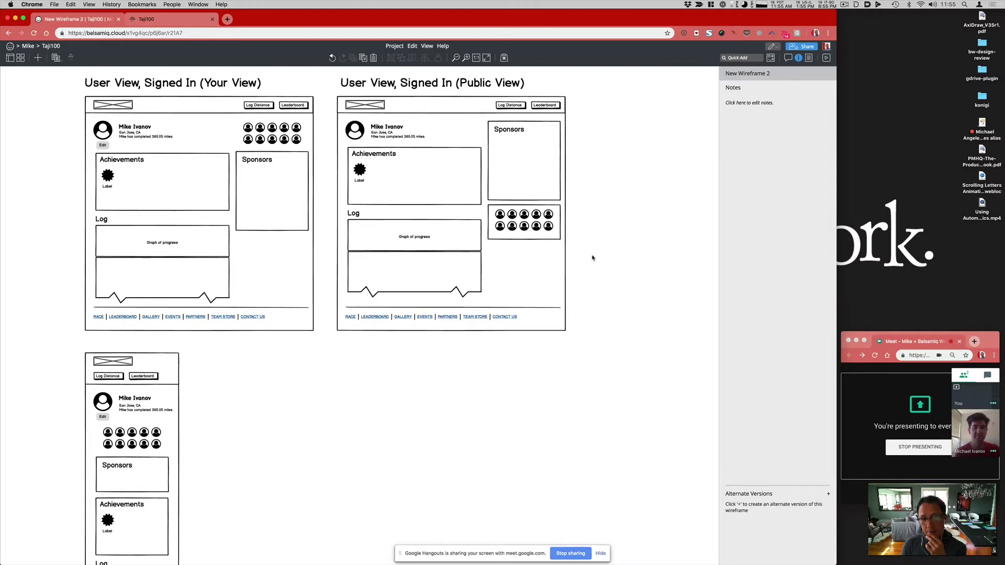
# Step: Try moving the Your View Sponsors box up, then undo it back to its original spot
pyautogui.click(271, 227)
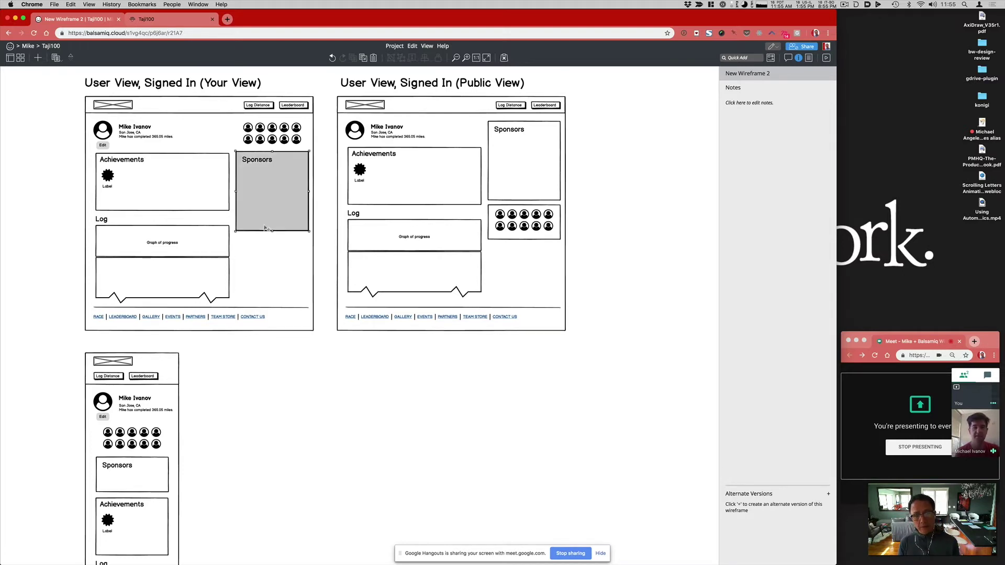
pyautogui.moveTo(269, 222); pyautogui.dragTo(271, 203)
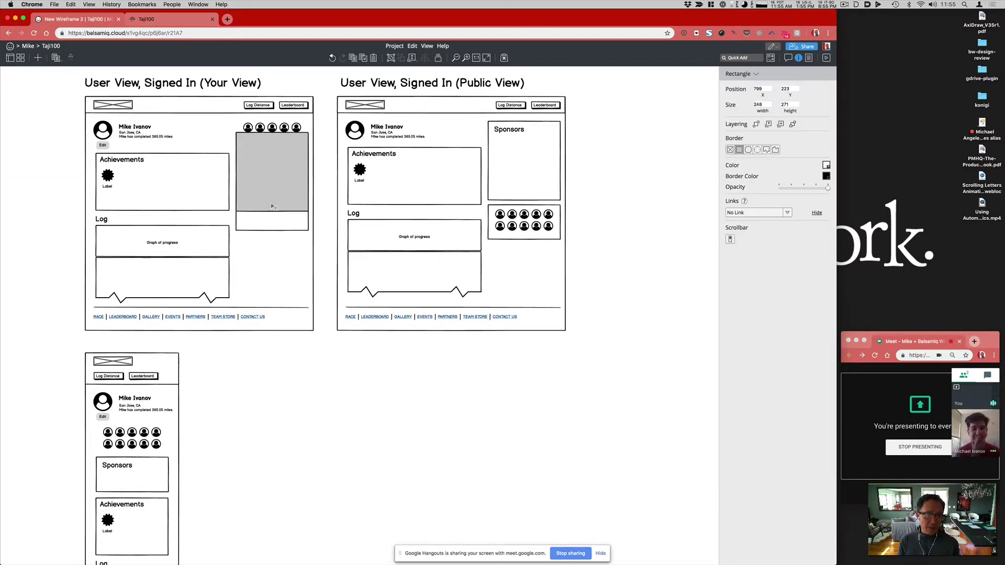
pyautogui.hotkey('ctrl', 'z')
pyautogui.click(296, 242)
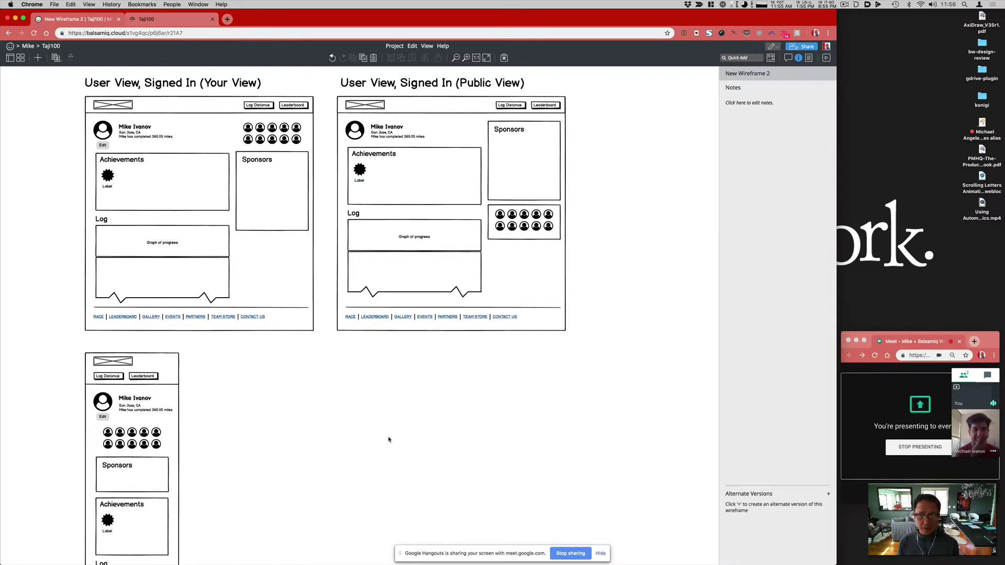
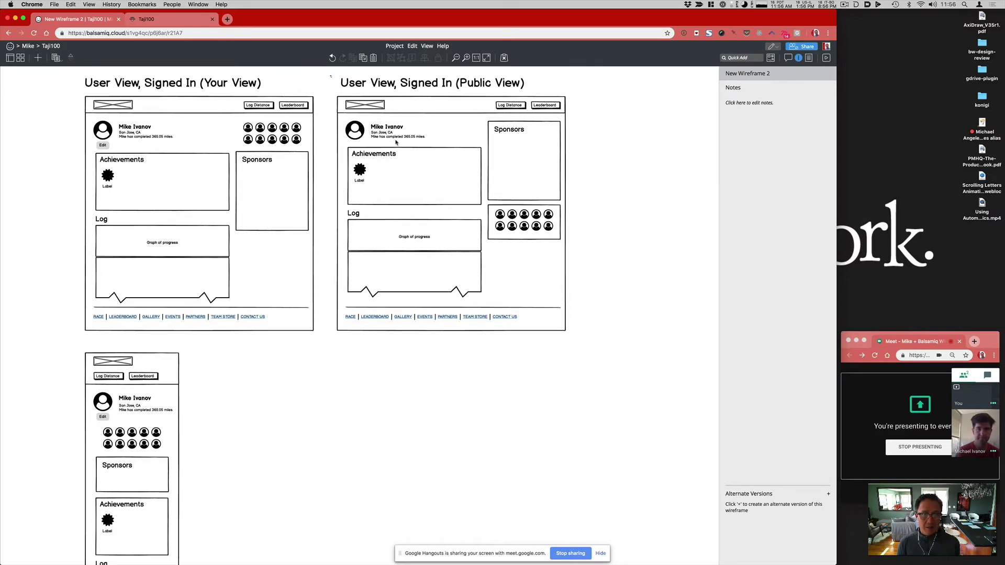
# Step: Select the whole Public View wireframe and drag a duplicate to its right
pyautogui.moveTo(334, 79); pyautogui.dragTo(597, 347)
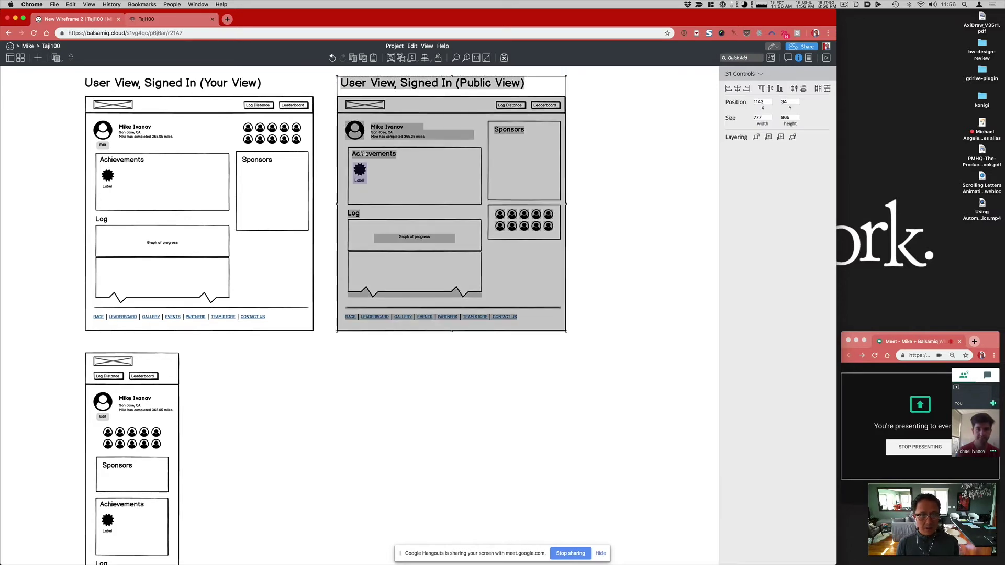
pyautogui.moveTo(375, 153); pyautogui.dragTo(613, 156)
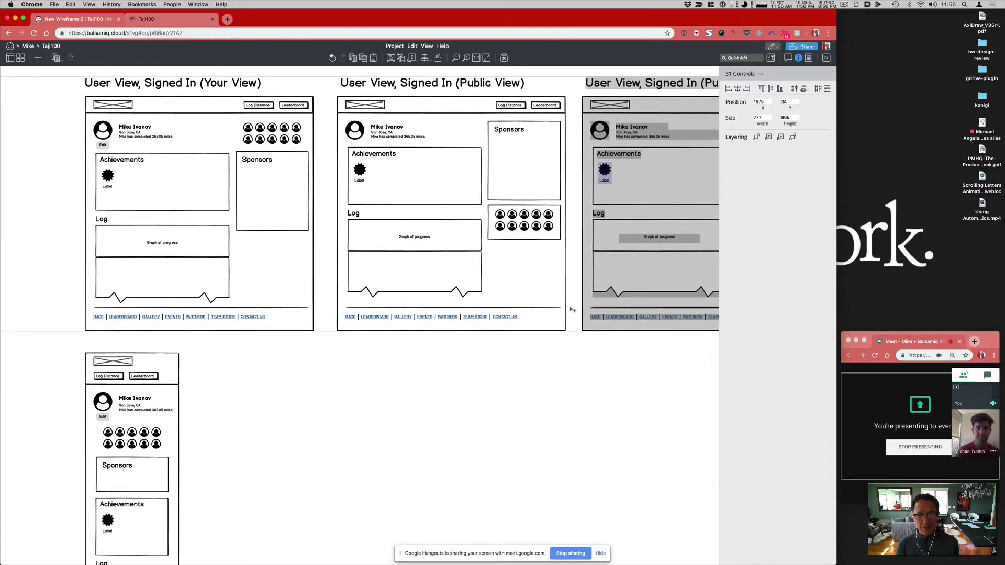
pyautogui.hscroll(5, 523, 155)
# Step: Retitle the copy 'User View, Signed Out (Public View)' by changing 'In' to 'Out'
pyautogui.doubleClick(441, 85)
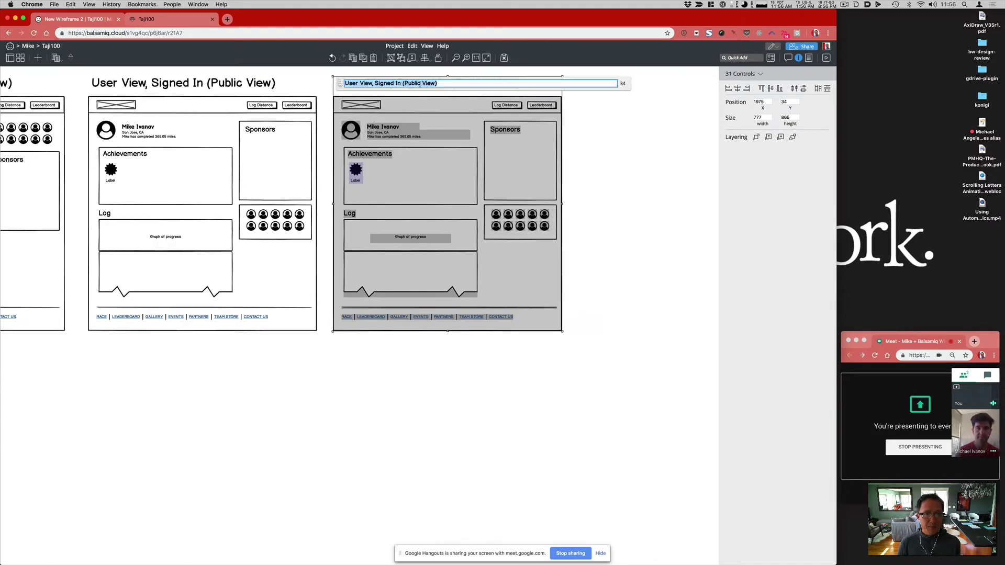
pyautogui.moveTo(372, 83); pyautogui.dragTo(401, 84)
pyautogui.click(400, 83)
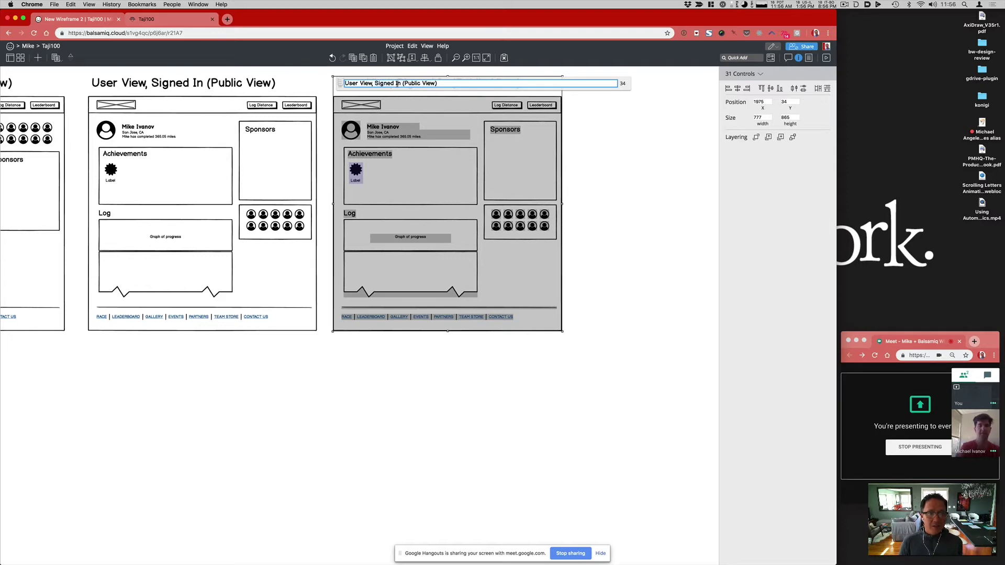
pyautogui.press('BackSpace')
pyautogui.press('BackSpace')
pyautogui.write('Out')
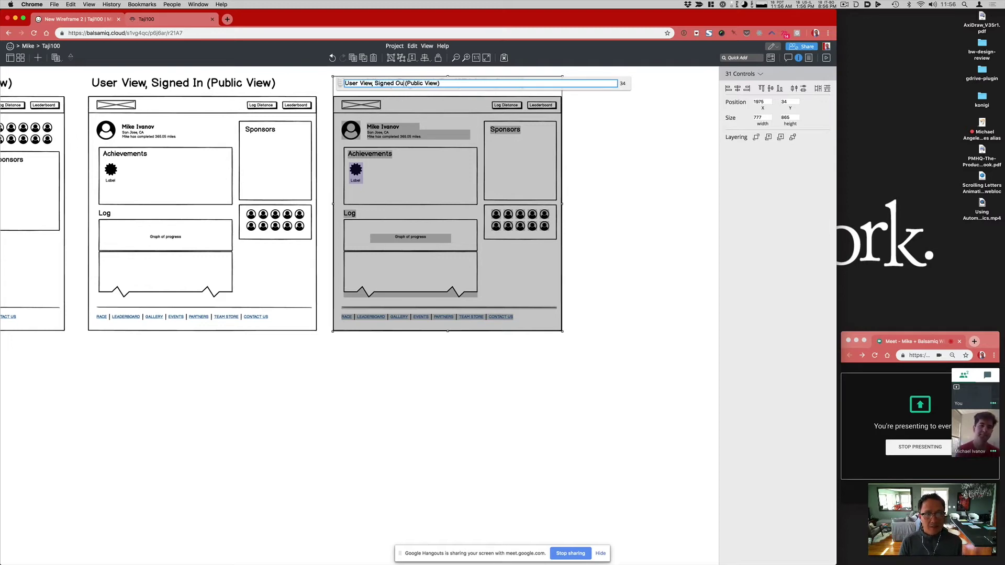
pyautogui.press('Return')
pyautogui.click(490, 313)
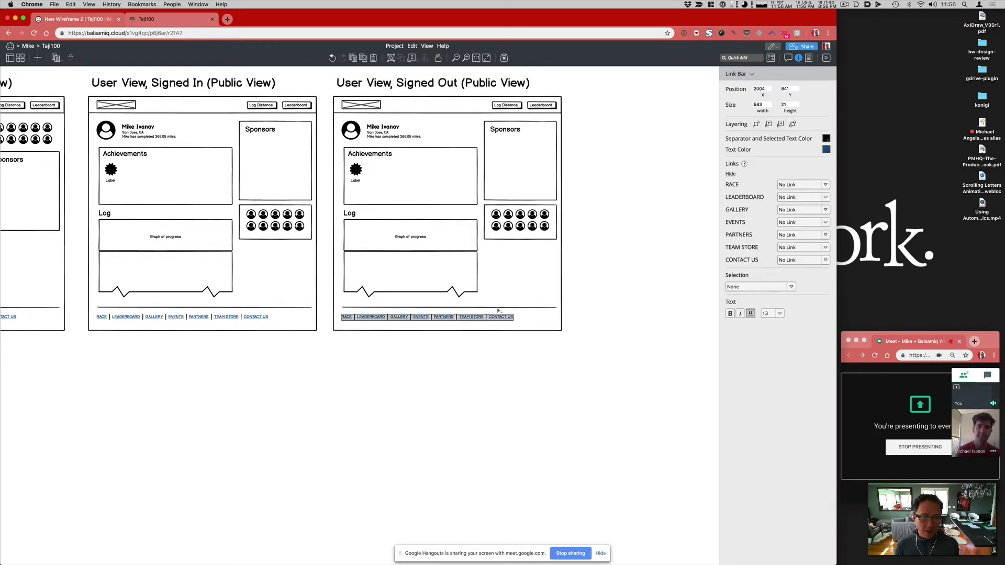
# Step: Move the Signed Out link bar and its rule below the frame, shifting the content down
pyautogui.click(486, 324)
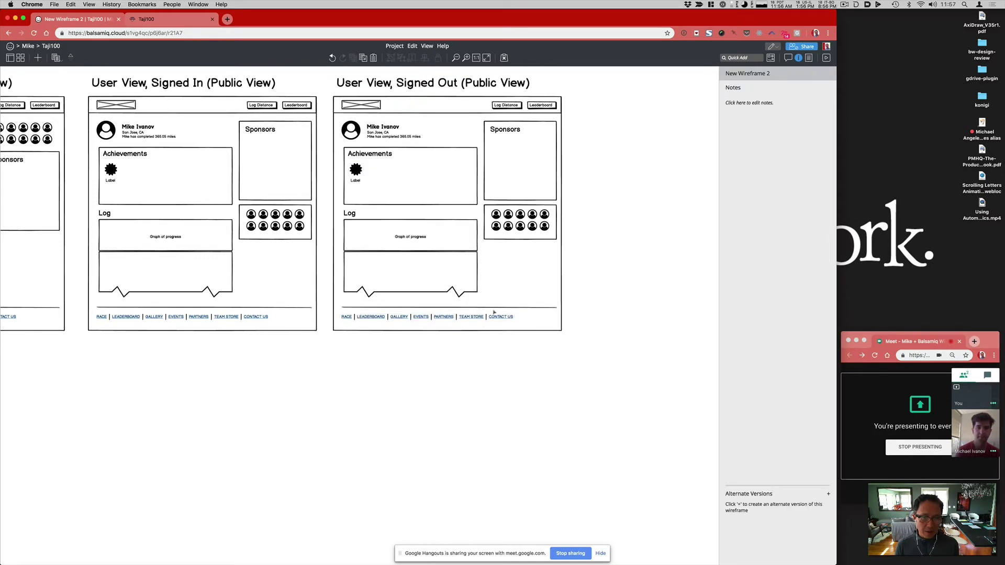
pyautogui.click(494, 313)
pyautogui.keyDown('shift'); pyautogui.click(495, 309); pyautogui.keyUp('shift')
pyautogui.moveTo(495, 314); pyautogui.dragTo(490, 446)
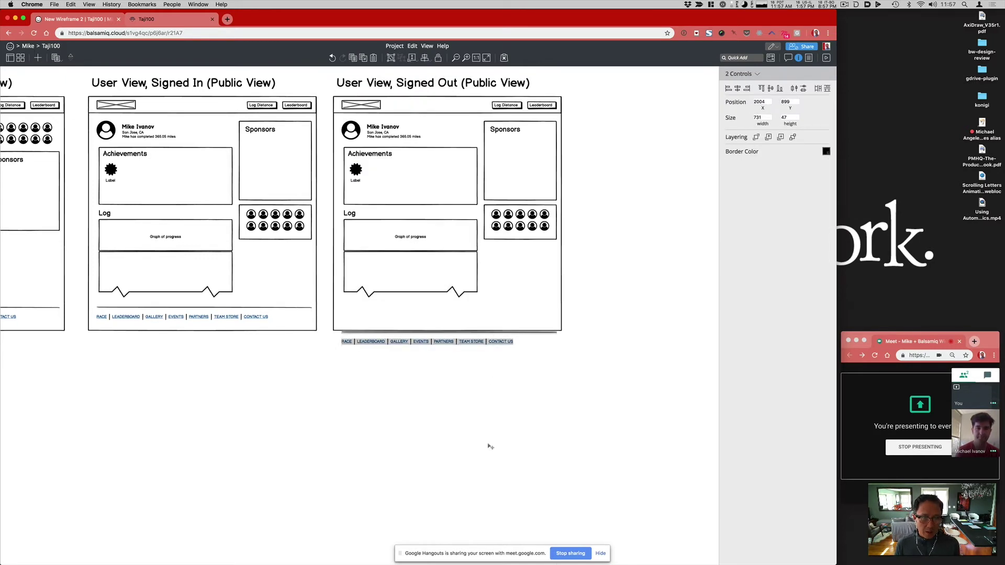
pyautogui.moveTo(600, 312)
pyautogui.mouseDown()
pyautogui.moveTo(530, 309)
pyautogui.moveTo(370, 204)
pyautogui.moveTo(332, 109)
pyautogui.mouseUp()
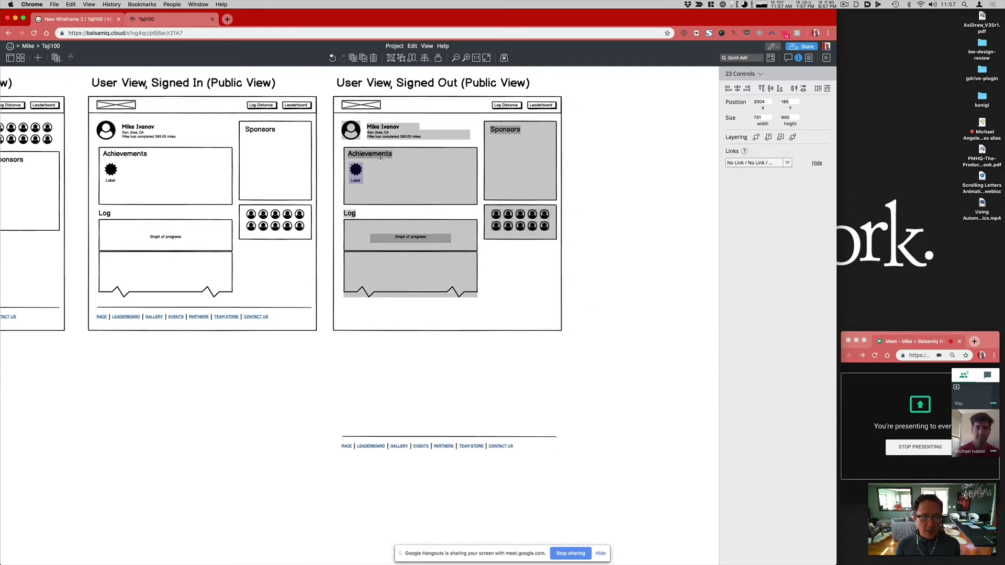
pyautogui.moveTo(381, 158); pyautogui.dragTo(382, 193)
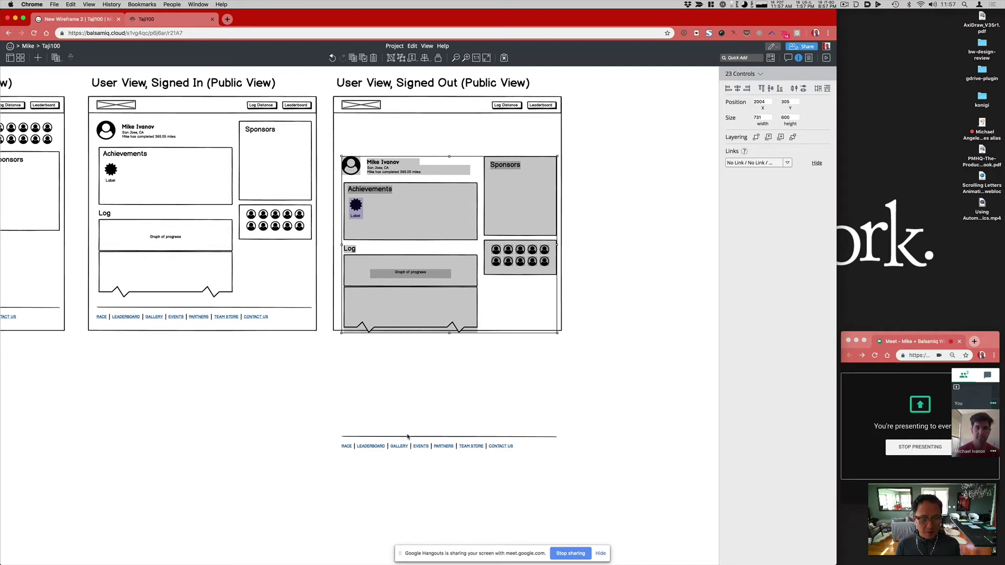
pyautogui.press('Escape')
# Step: Delete the Log Distance and Leaderboard buttons from the Signed Out header
pyautogui.click(507, 105)
pyautogui.keyDown('shift'); pyautogui.click(540, 105); pyautogui.keyUp('shift')
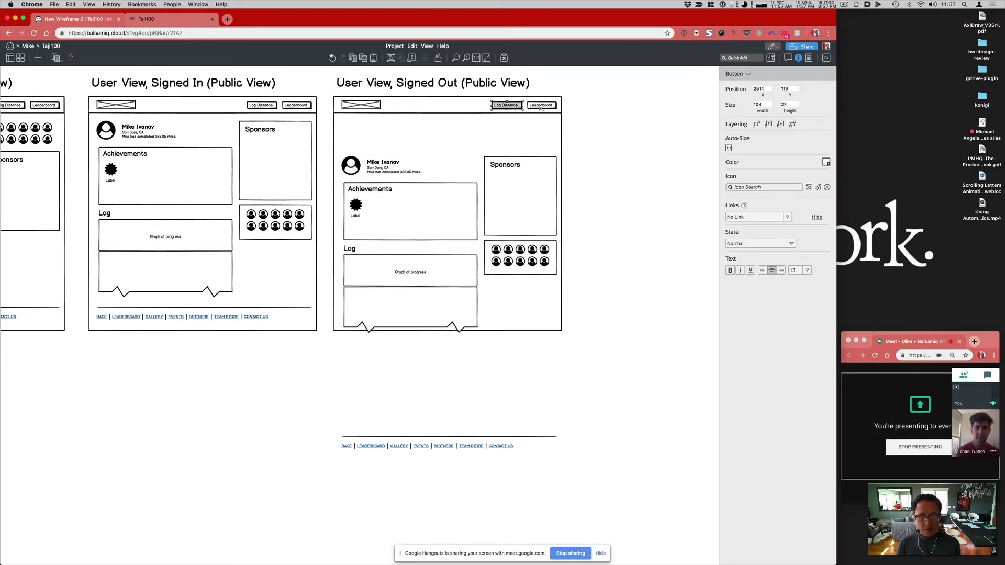
pyautogui.press('Delete')
# Step: Put the nav links under the logo, enlarge the header, and move the content up beneath it
pyautogui.moveTo(578, 457); pyautogui.dragTo(385, 116)
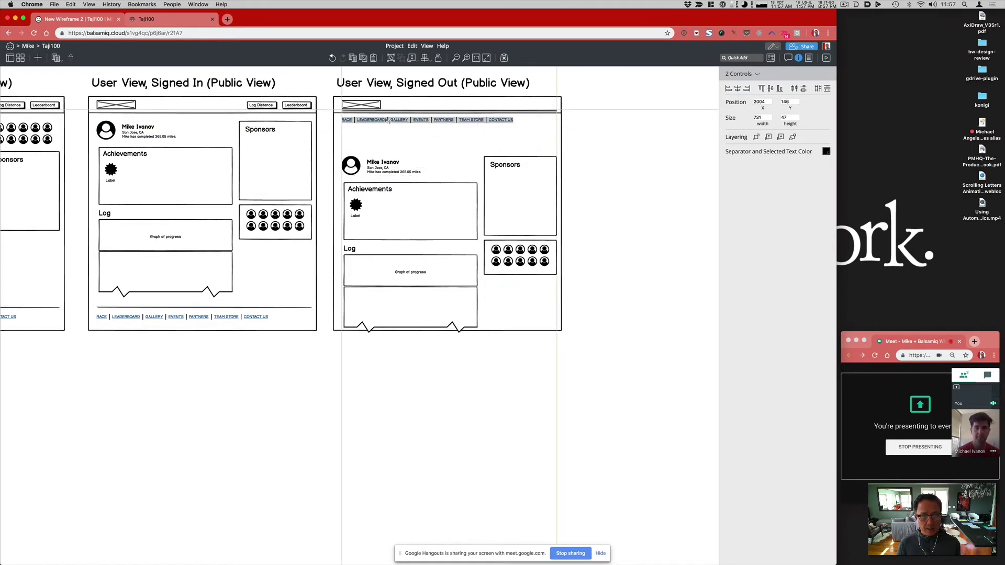
pyautogui.click(567, 127)
pyautogui.click(550, 111)
pyautogui.press('Escape')
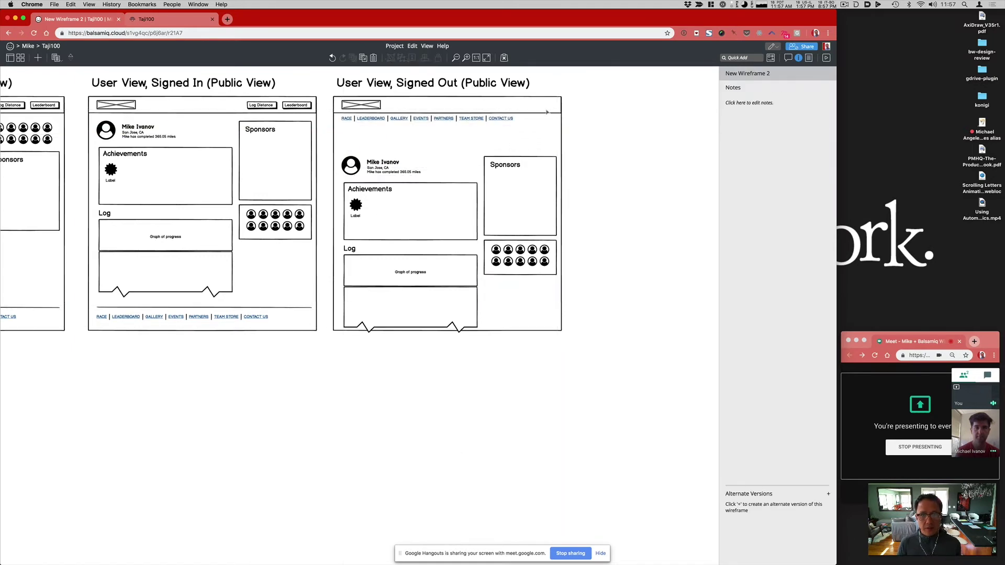
pyautogui.click(464, 114)
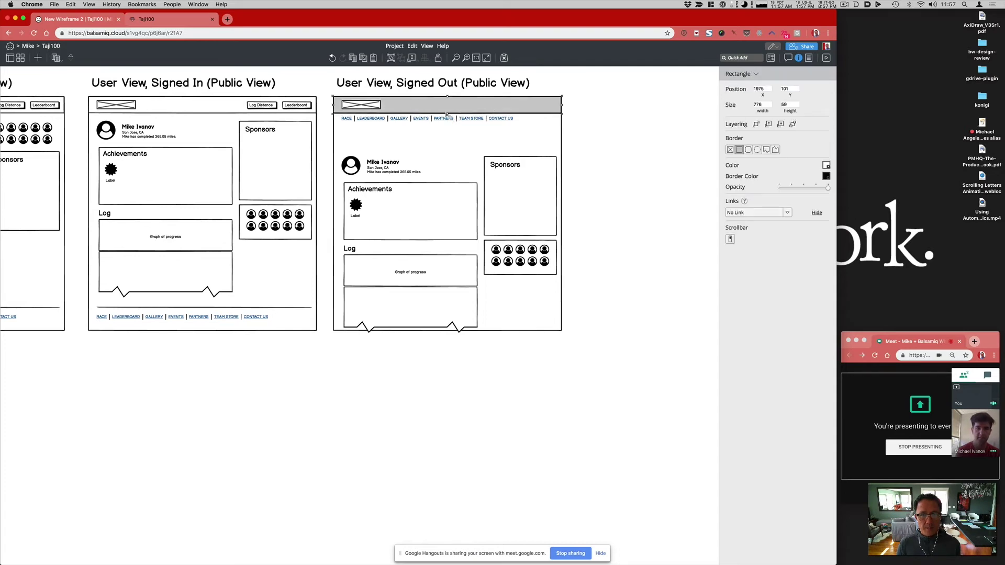
pyautogui.moveTo(447, 114); pyautogui.dragTo(448, 130)
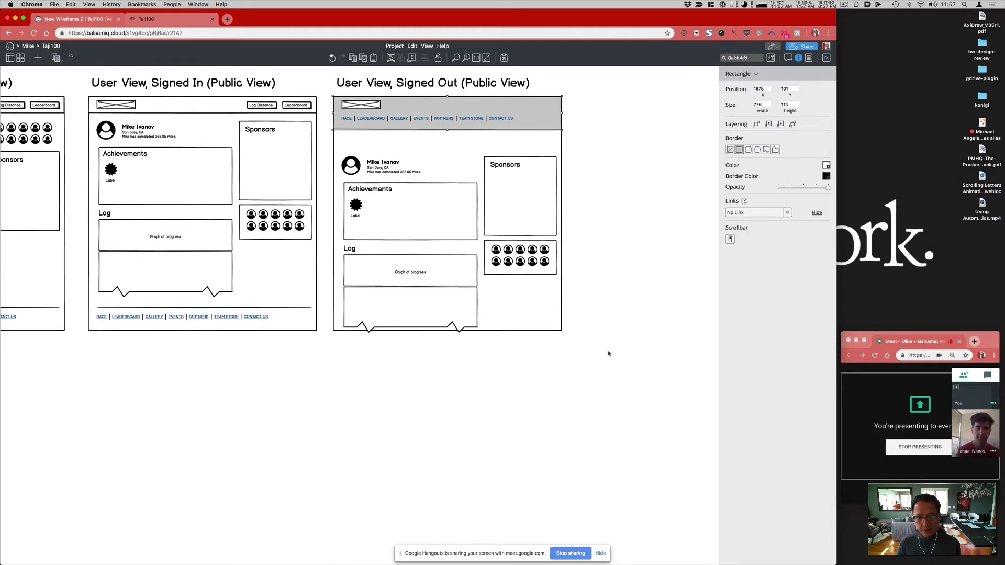
pyautogui.moveTo(606, 401); pyautogui.dragTo(333, 135)
pyautogui.moveTo(386, 225); pyautogui.dragTo(387, 211)
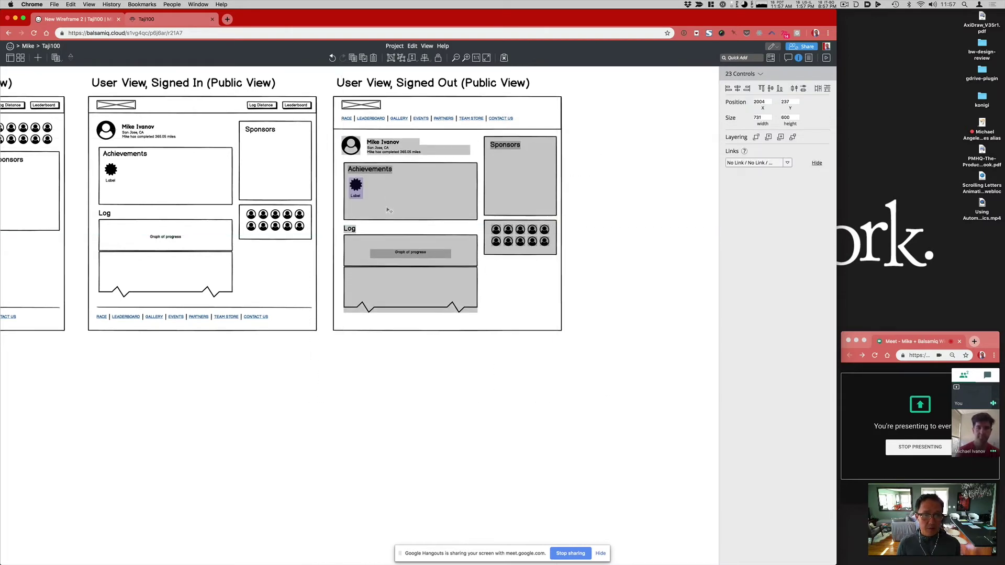
# Step: Change the profile name shown in the Public View wireframe
pyautogui.click(408, 400)
pyautogui.hscroll(-5, 410, 400)
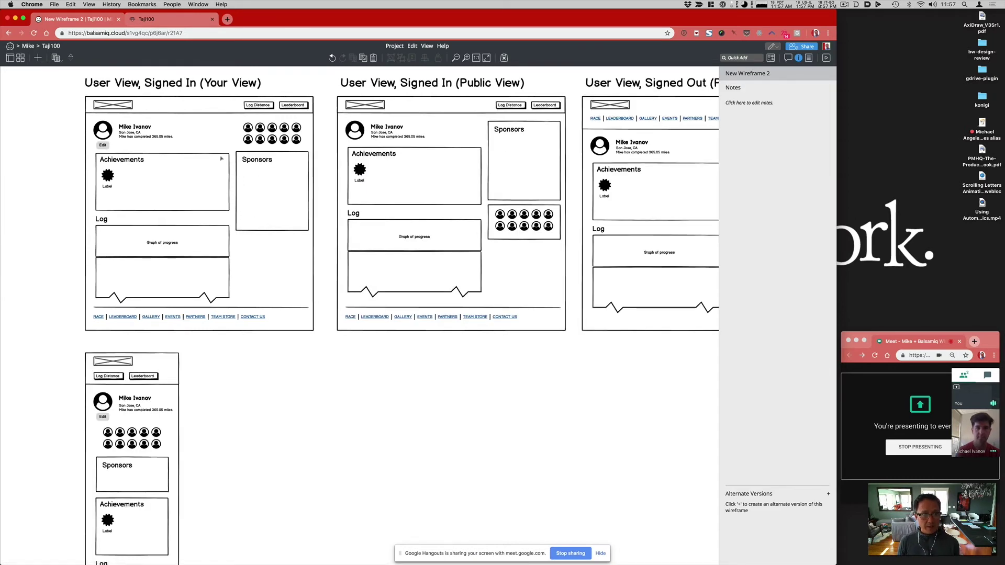
pyautogui.hscroll(1, 434, 174)
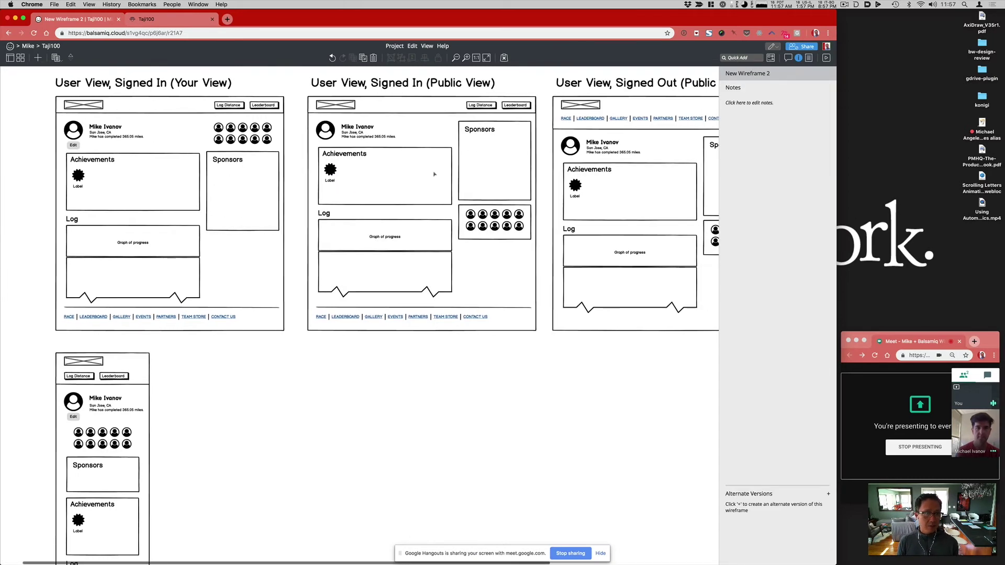
pyautogui.doubleClick(352, 129)
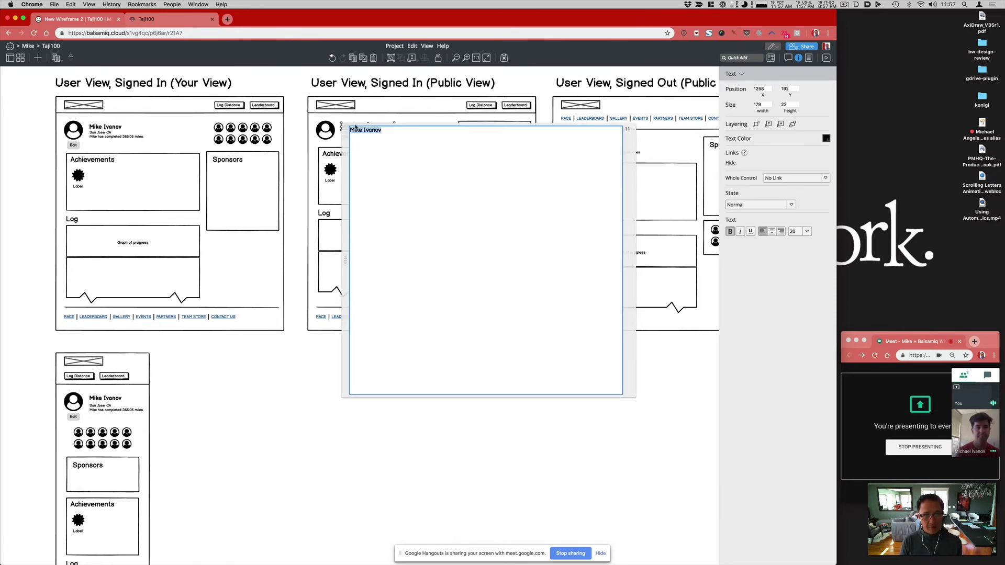
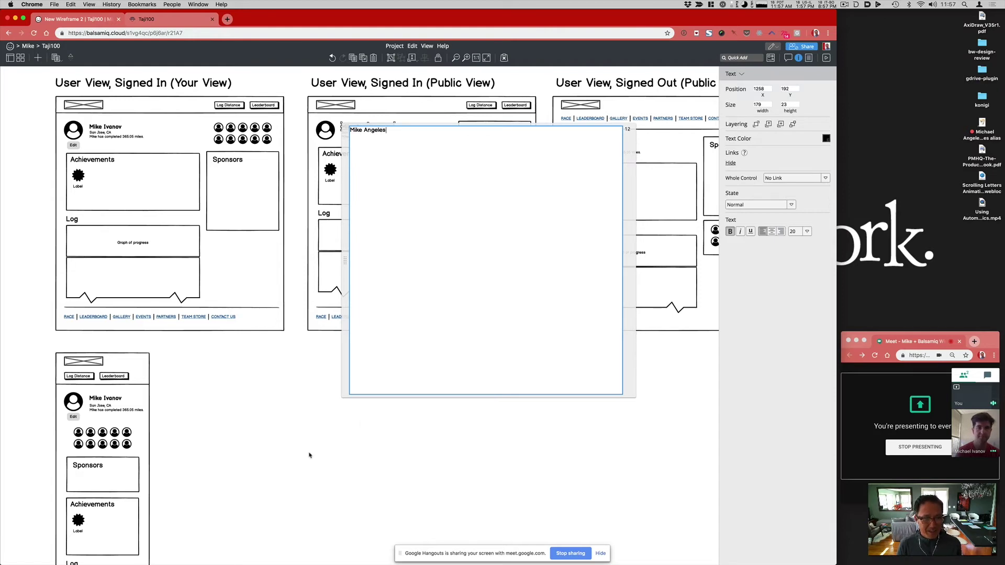
pyautogui.click(309, 455)
# Step: Set the profile location to Sausalito and the miles completed from 365.05 to 60
pyautogui.doubleClick(385, 141)
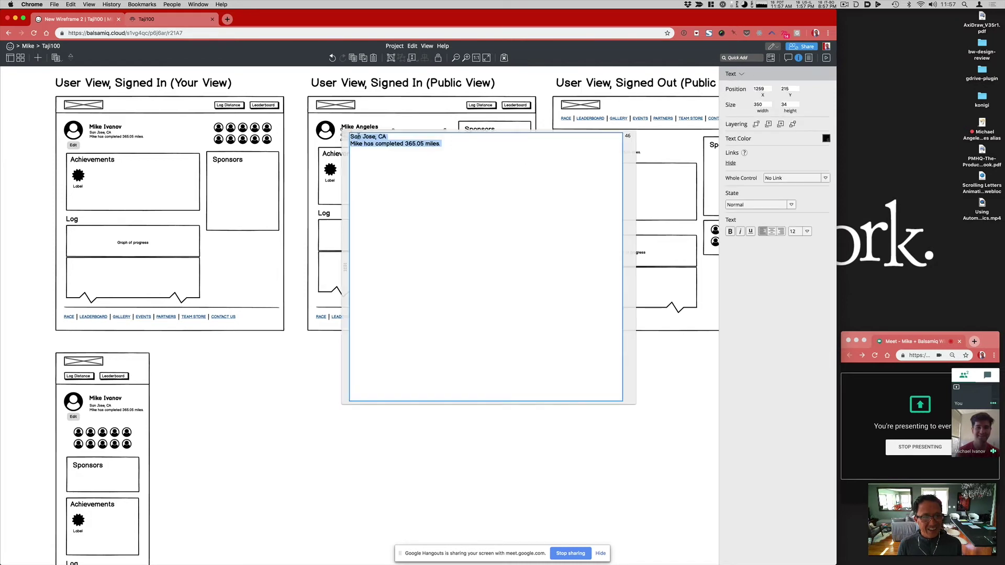
pyautogui.doubleClick(356, 137)
pyautogui.write('Sausalito')
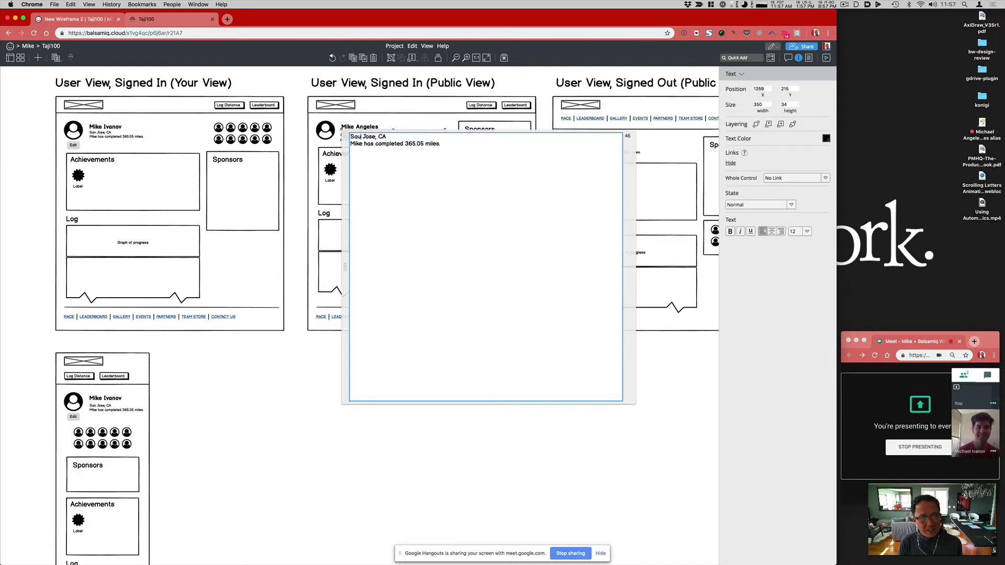
pyautogui.press('Delete')
pyautogui.press('Delete')
pyautogui.press('Delete')
pyautogui.press('Delete')
pyautogui.press('Delete')
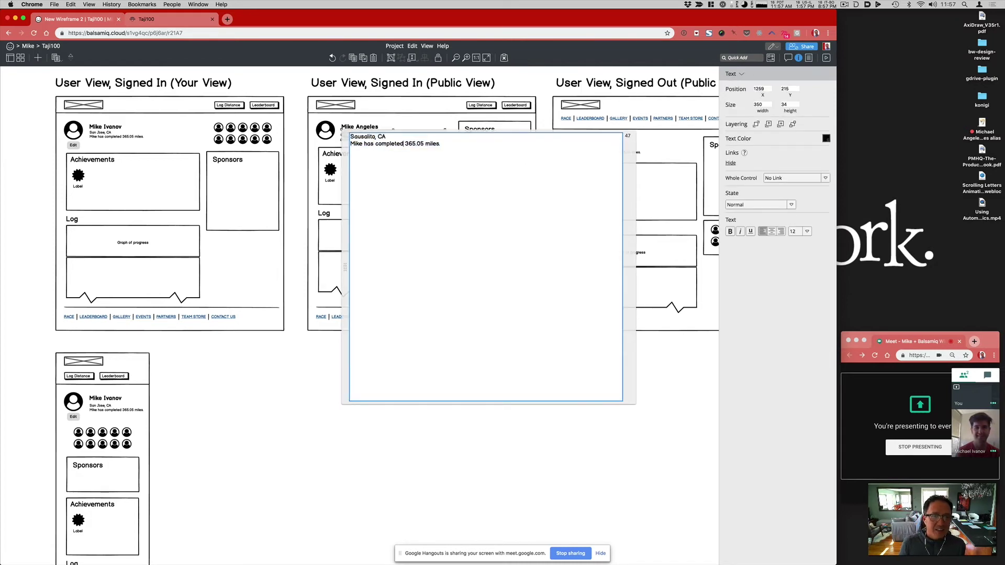
pyautogui.moveTo(405, 144); pyautogui.dragTo(424, 144)
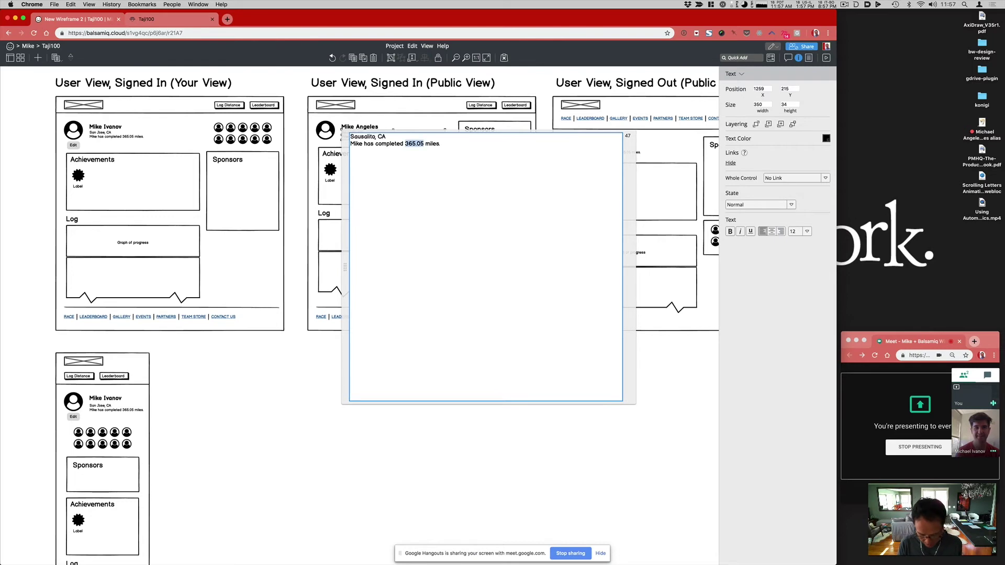
pyautogui.write('60')
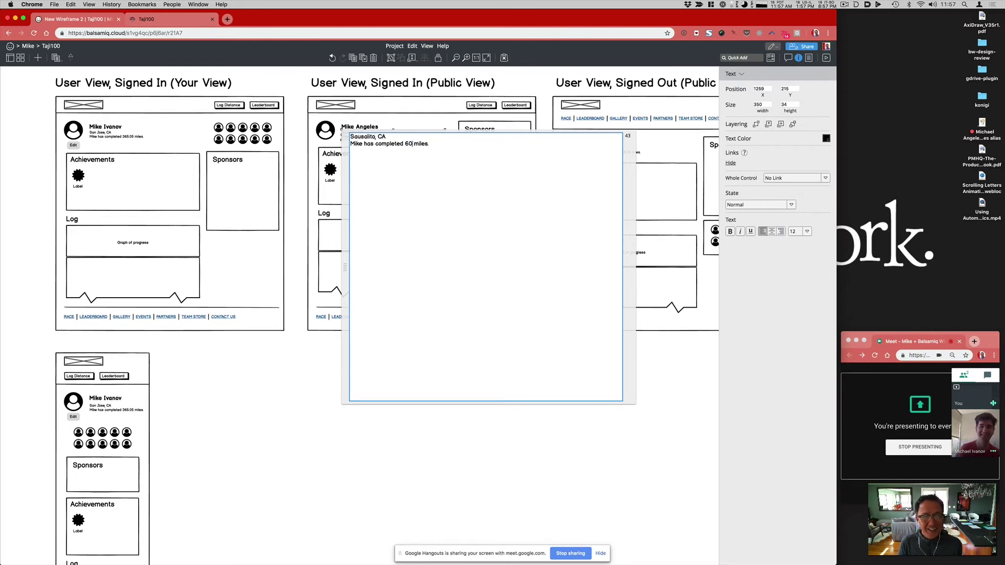
pyautogui.press('super+Return')
pyautogui.click(424, 343)
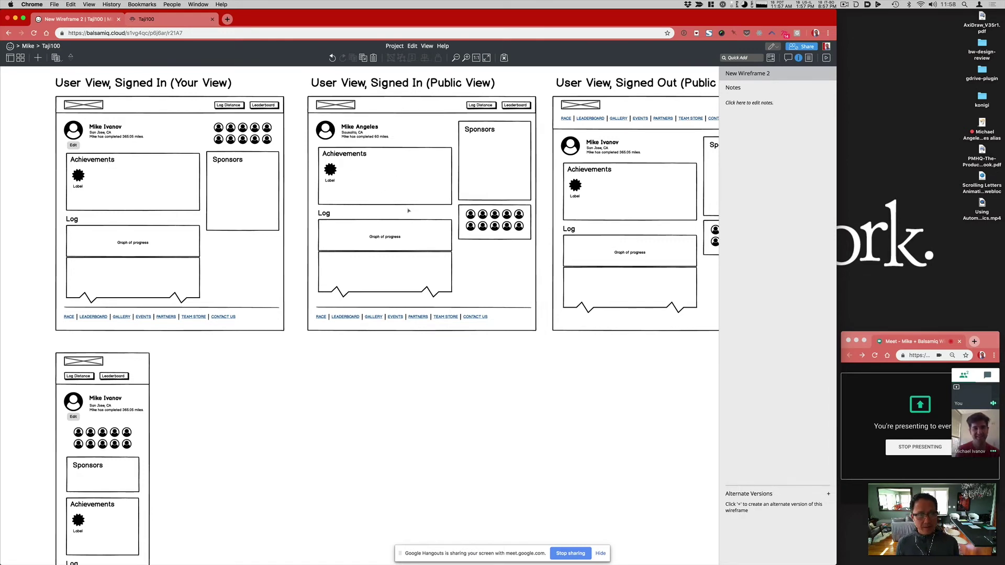
# Step: Prefix the Public View heading with 'Other' and pluralize 'User' to read 'Other Users View, Signed In'
pyautogui.hscroll(2, 409, 210)
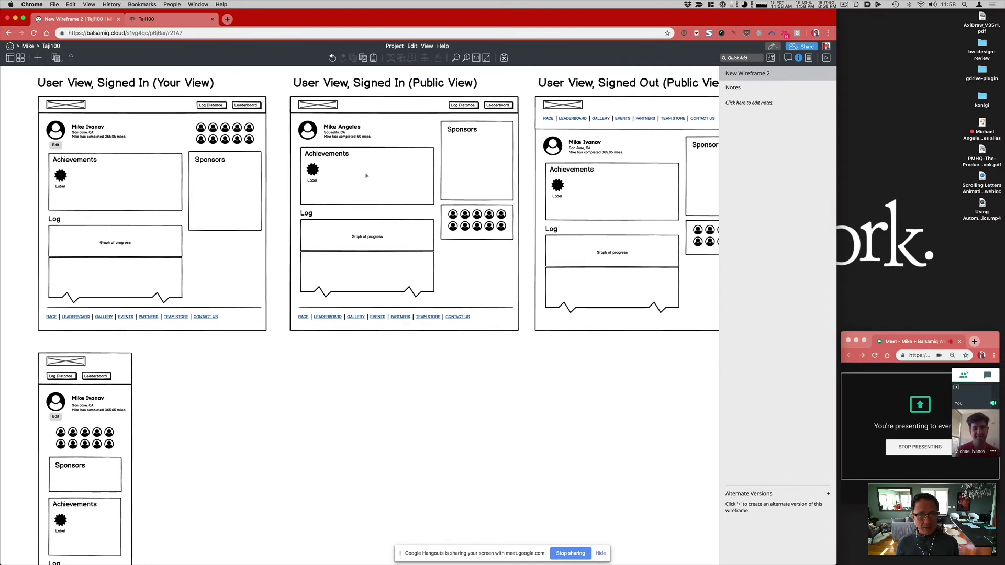
pyautogui.hscroll(1, 367, 176)
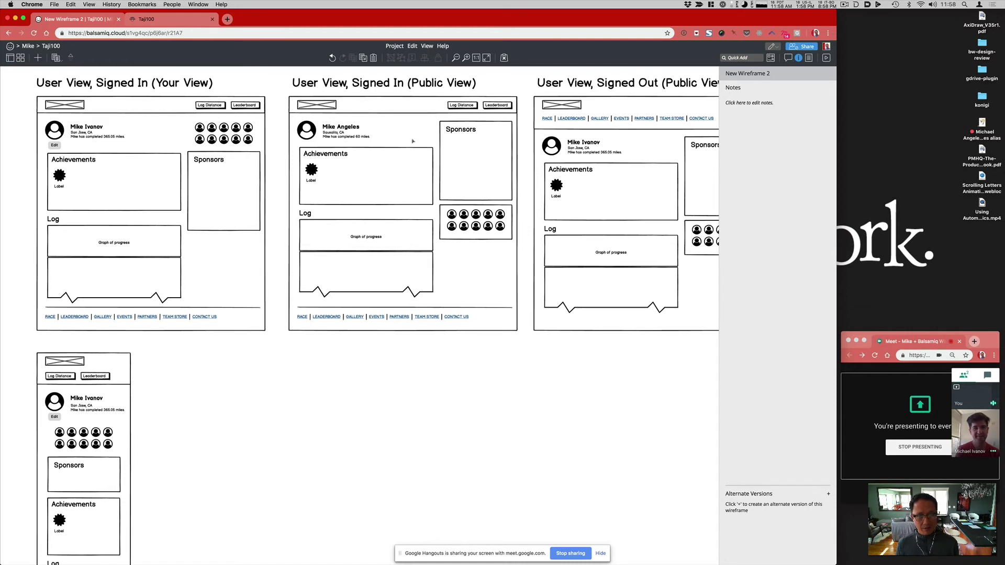
pyautogui.doubleClick(382, 83)
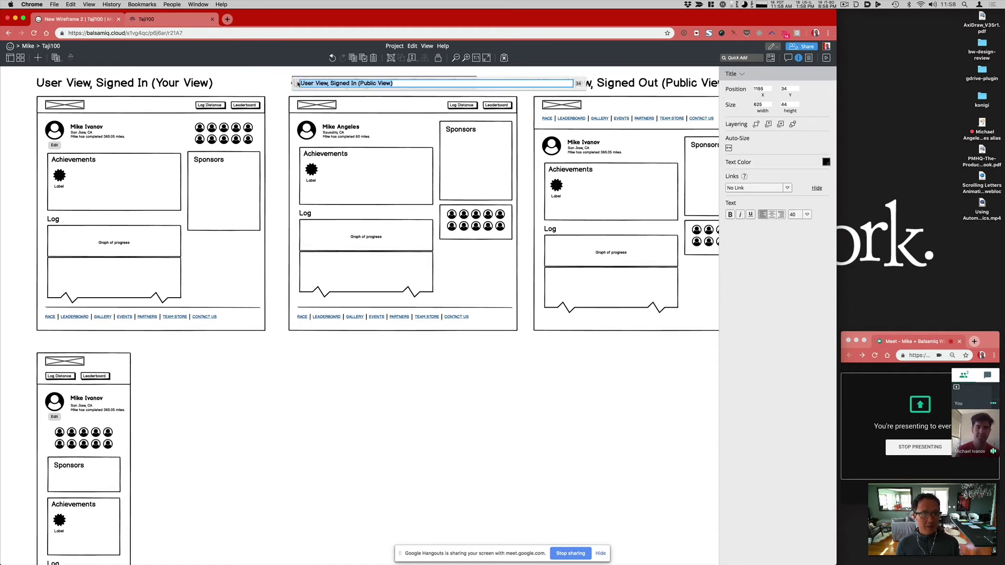
pyautogui.press('Left')
pyautogui.write('Other')
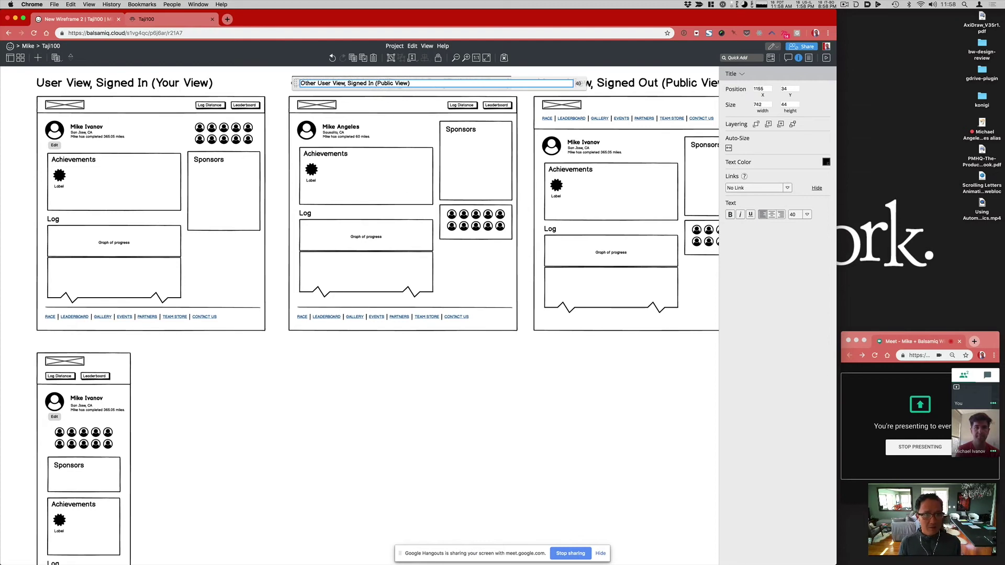
pyautogui.click(334, 82)
pyautogui.write('s')
pyautogui.press('BackSpace')
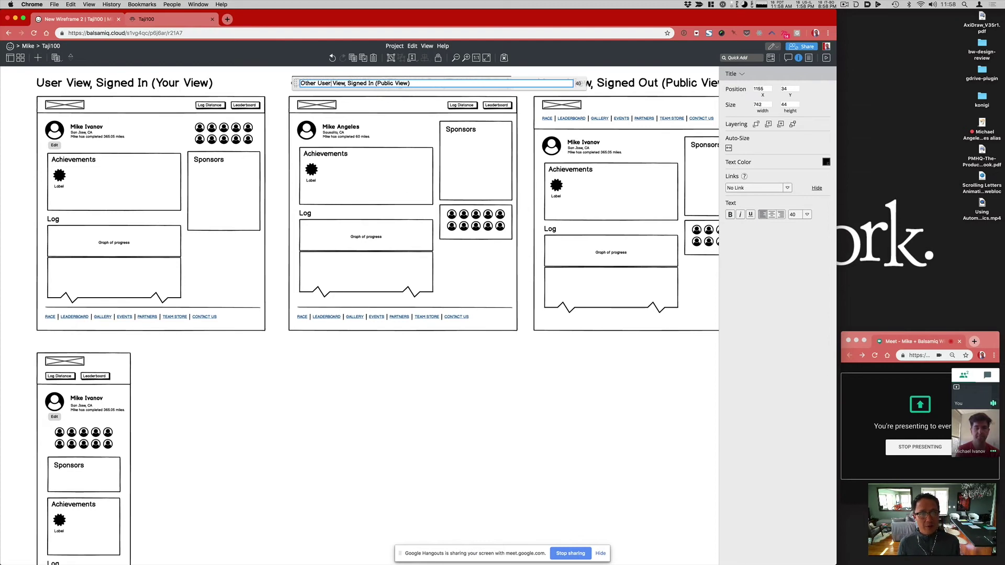
pyautogui.write('r')
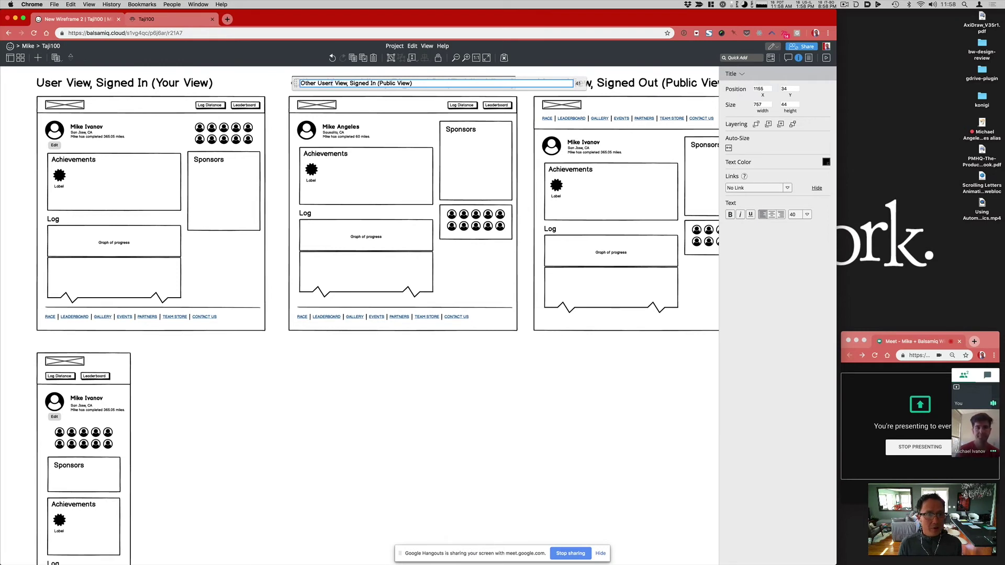
pyautogui.press('Delete')
pyautogui.write('s')
pyautogui.click(370, 512)
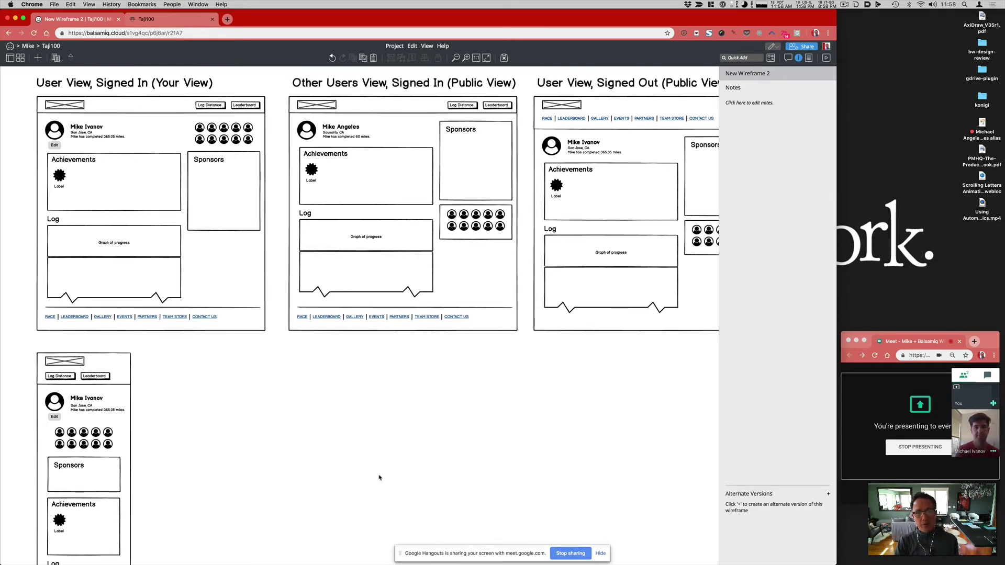
pyautogui.hscroll(1, 431, 428)
# Step: Shorten the Signed Out header rectangle from 114 to 103 high
pyautogui.hscroll(5, 431, 427)
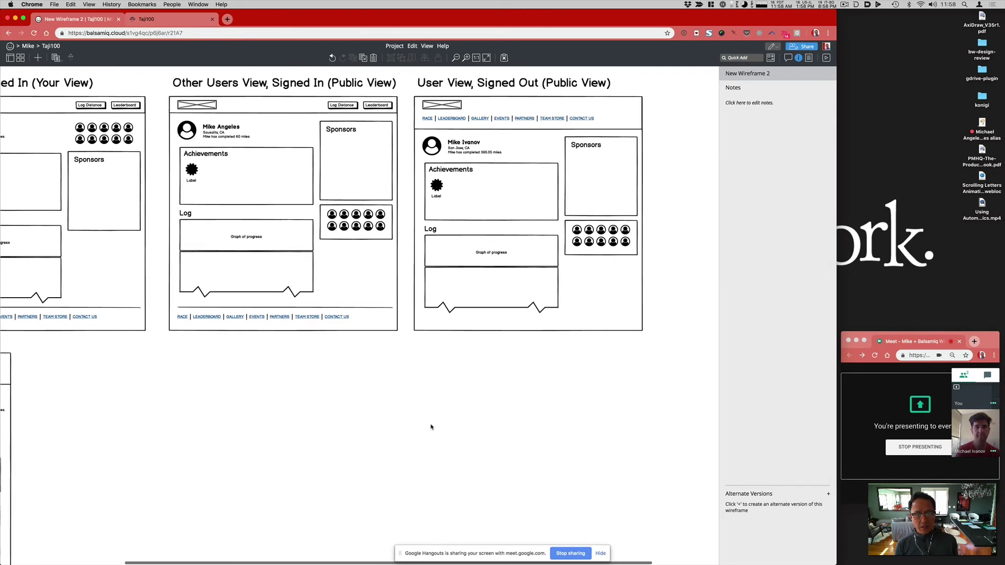
pyautogui.click(491, 128)
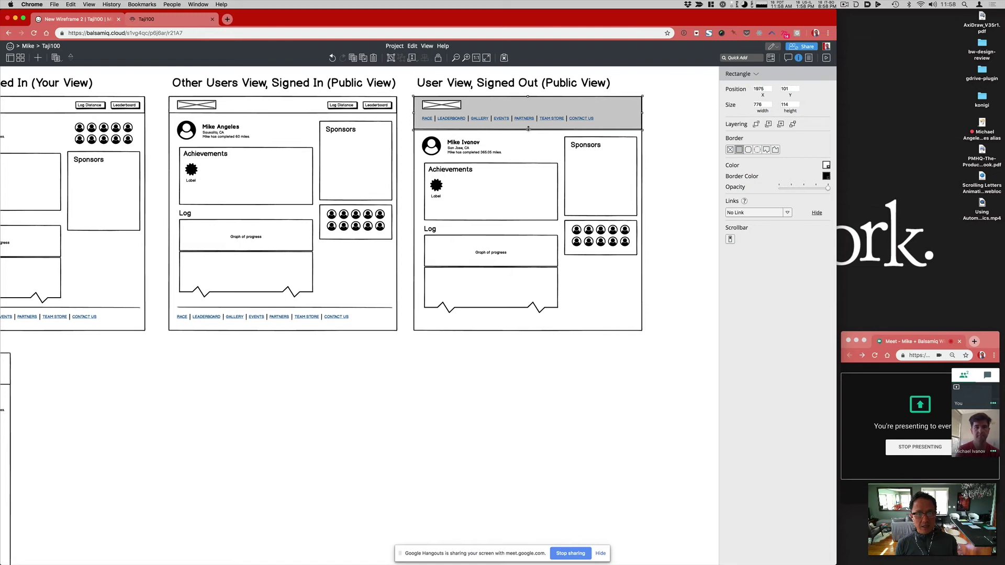
pyautogui.moveTo(528, 128); pyautogui.dragTo(528, 127)
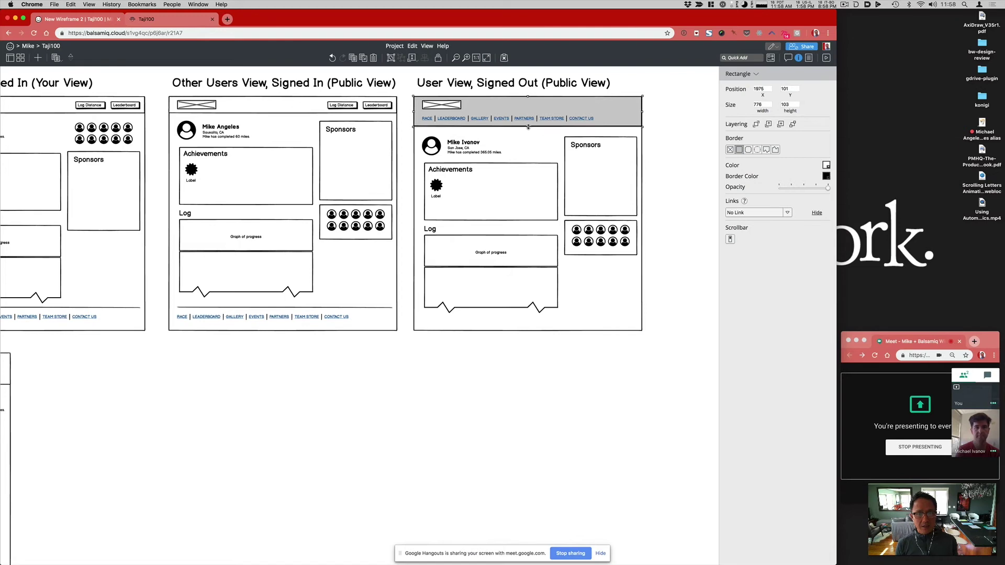
pyautogui.click(530, 355)
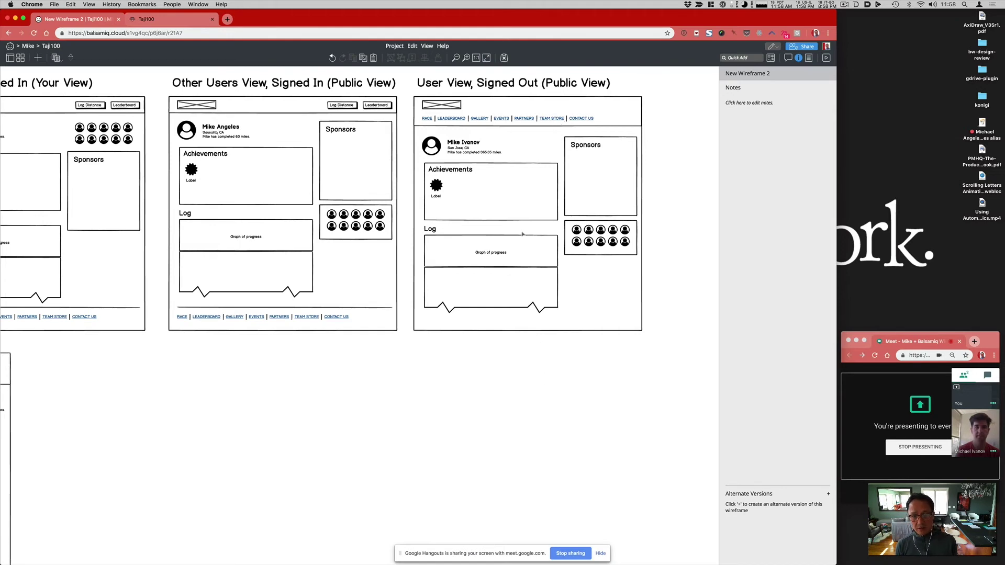
pyautogui.hscroll(-3, 523, 234)
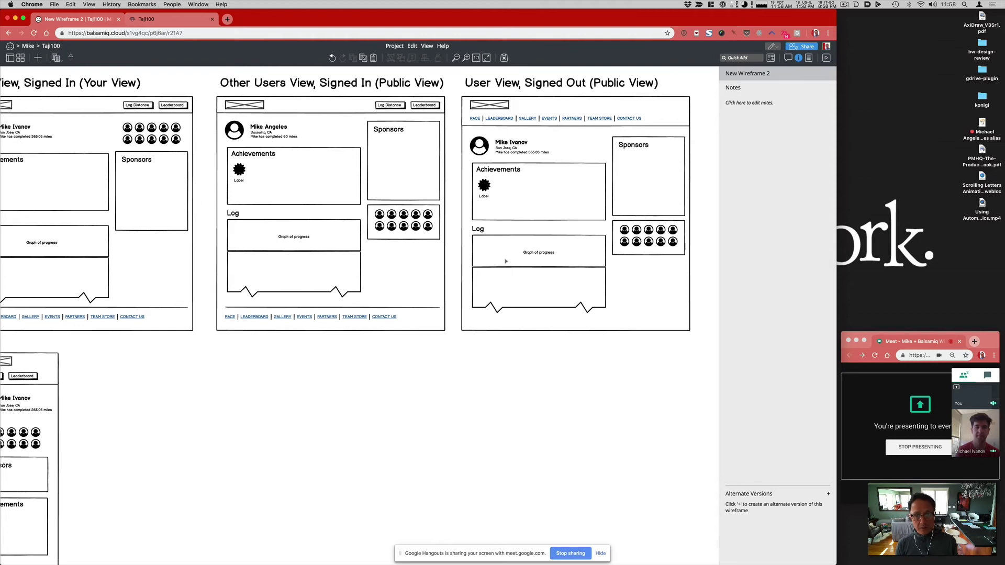
# Step: Close the right-hand properties panel to see the three desktop wireframes side by side
pyautogui.hscroll(-8, 458, 329)
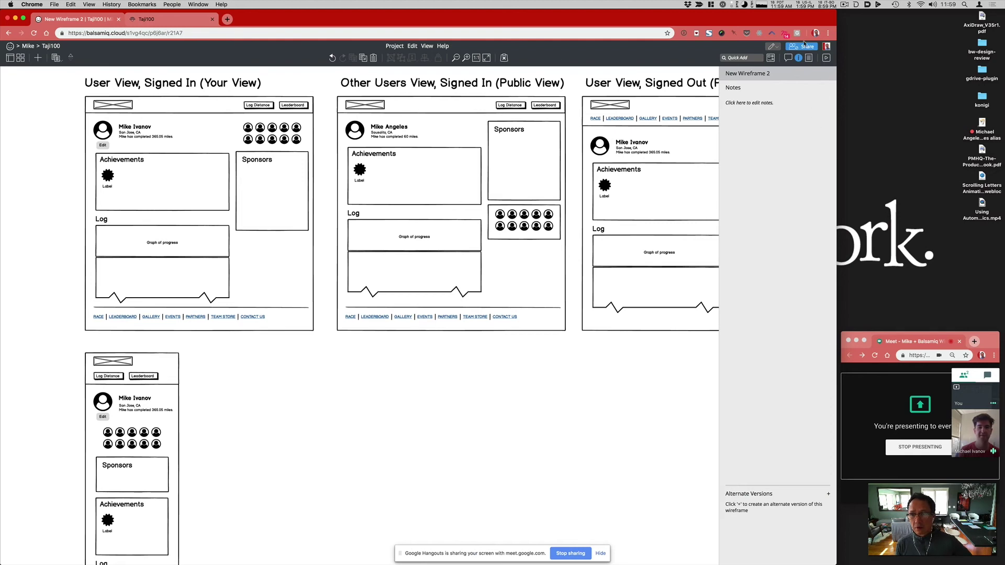
pyautogui.click(799, 58)
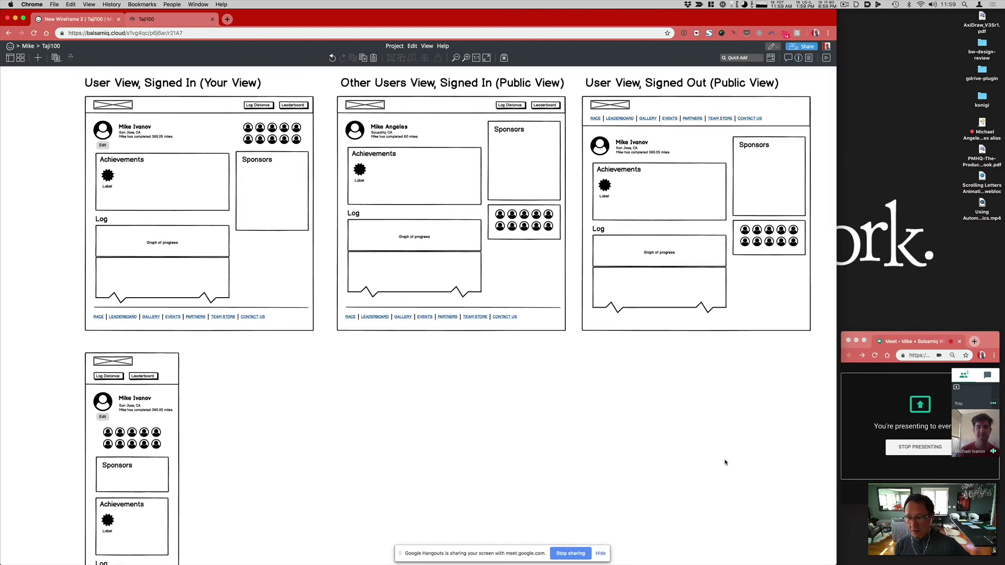
pyautogui.hscroll(2, 725, 463)
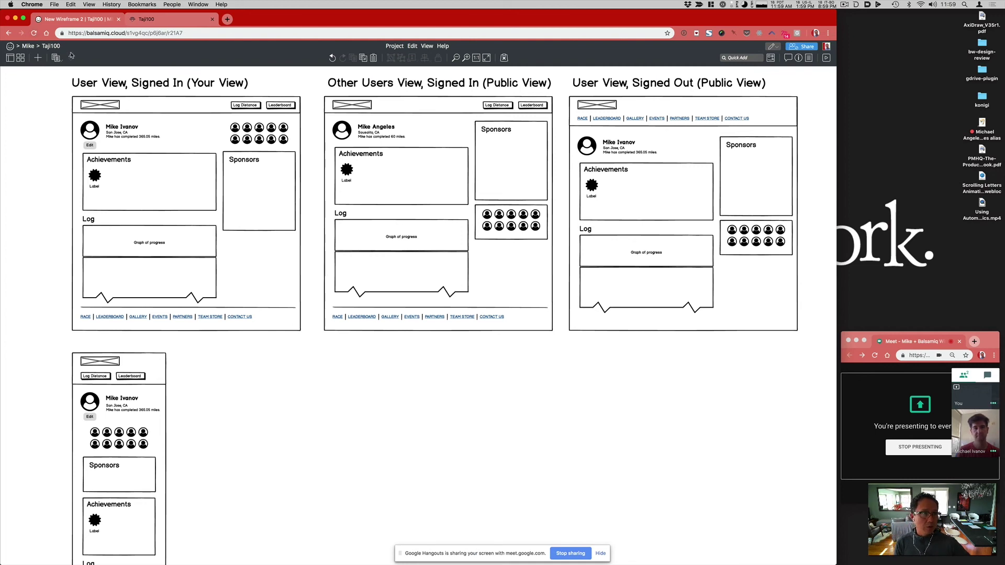
# Step: Browse the New Wireframe 1 sitemap, then leave the Google Meet call
pyautogui.click(73, 58)
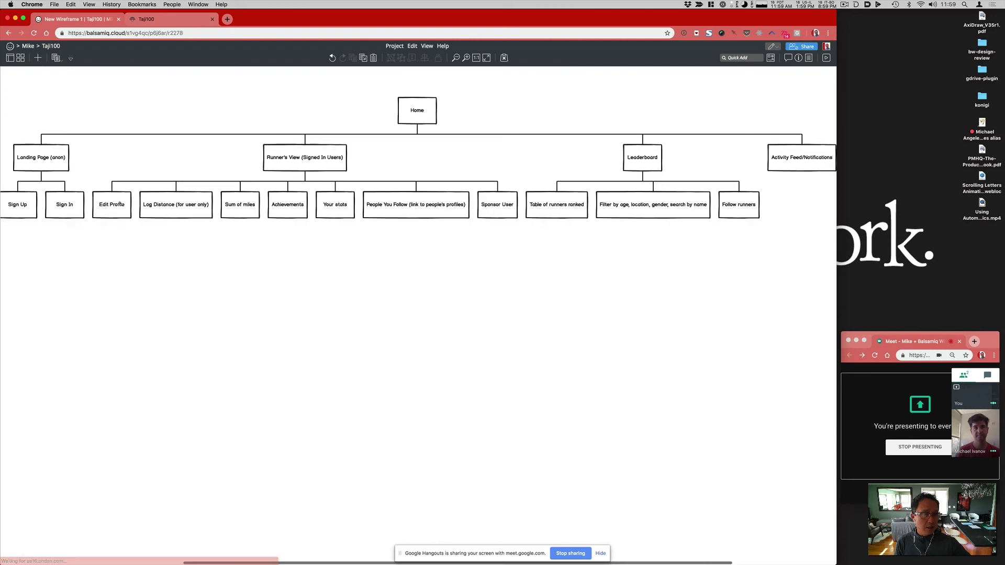
pyautogui.hscroll(-5, 199, 306)
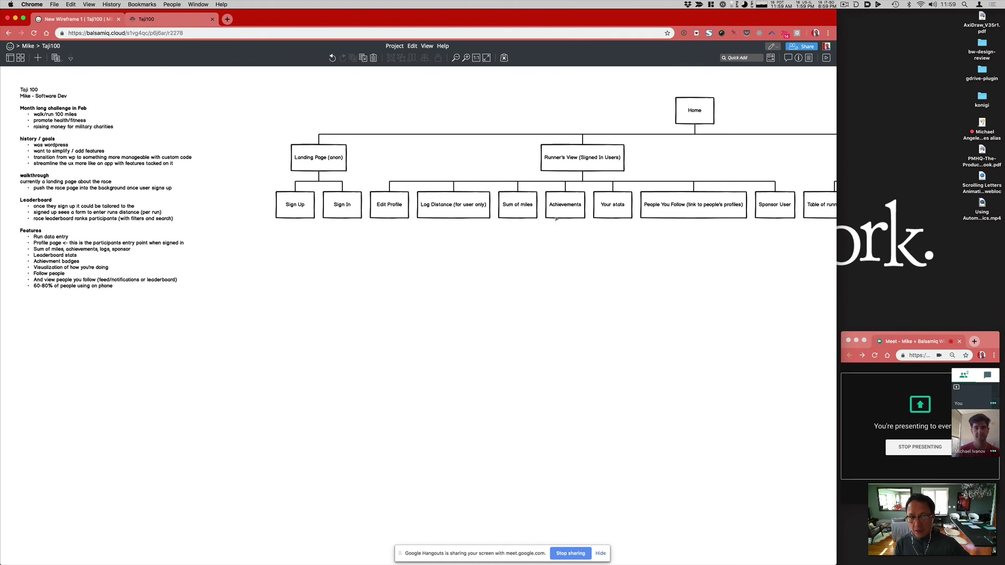
pyautogui.hscroll(5, 393, 200)
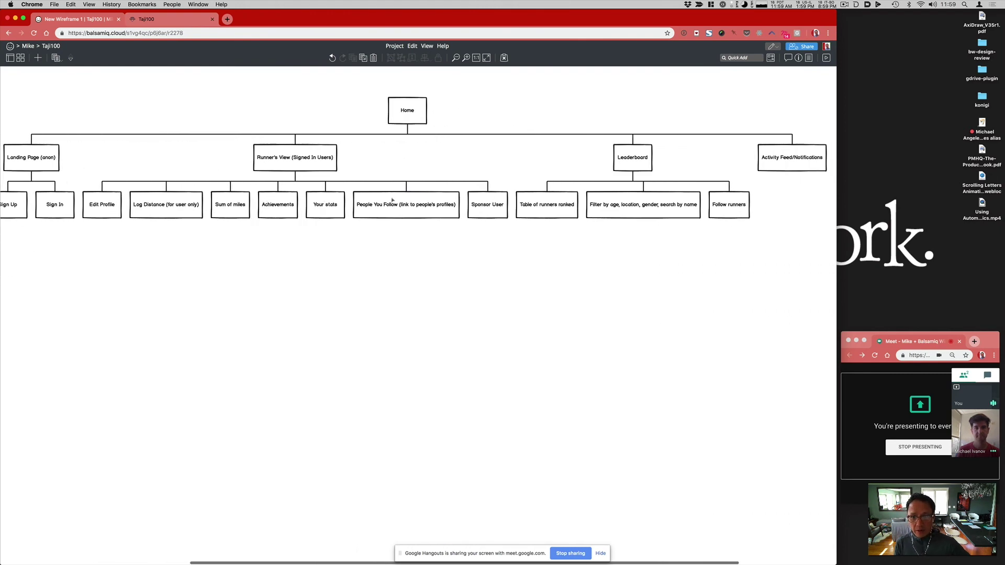
pyautogui.hscroll(1, 393, 199)
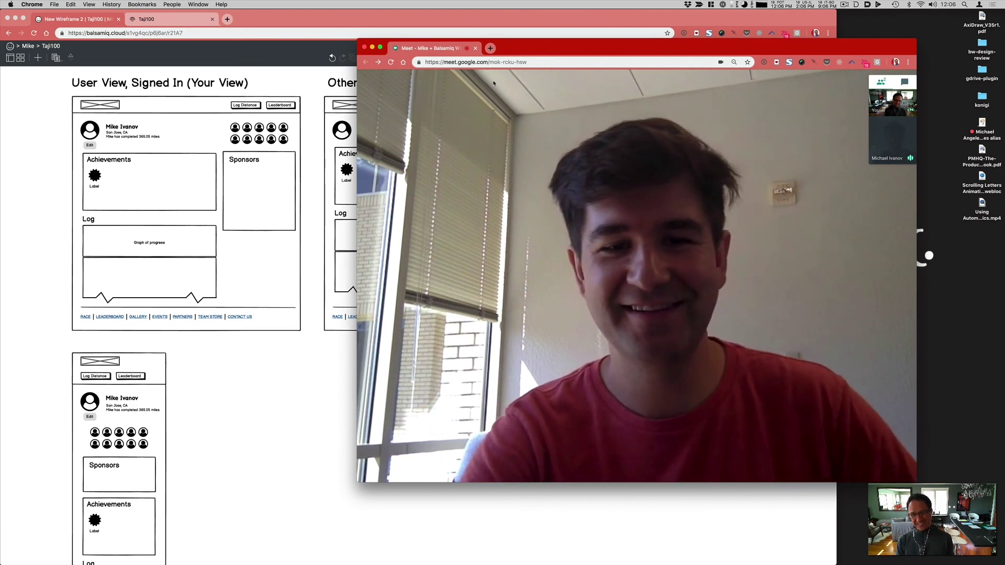
pyautogui.moveTo(636, 469)
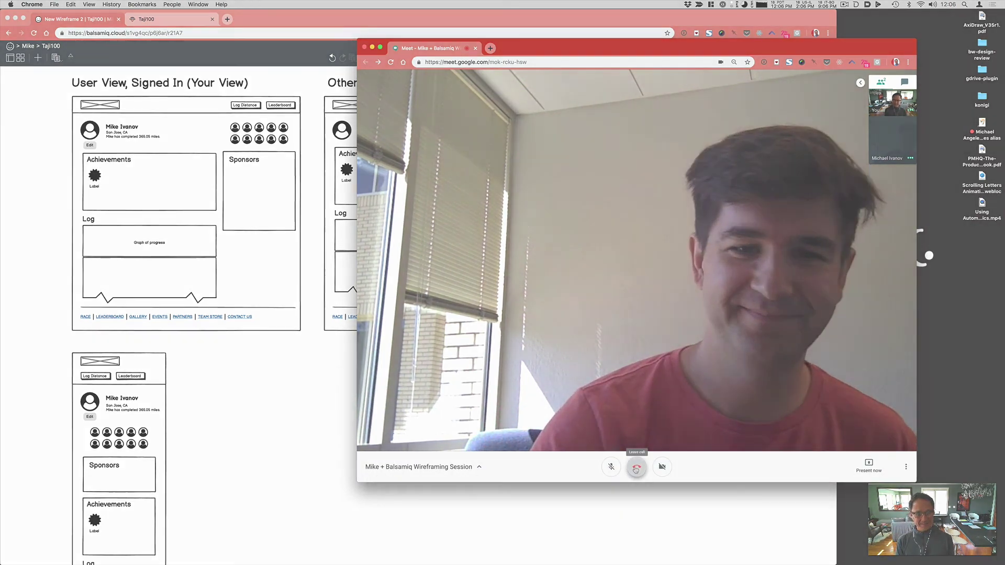
pyautogui.click(636, 470)
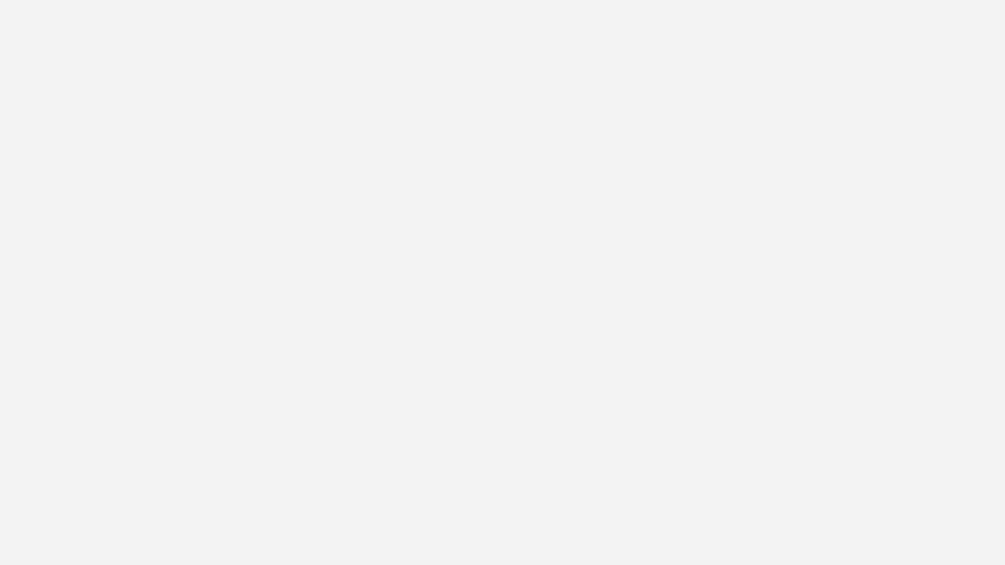